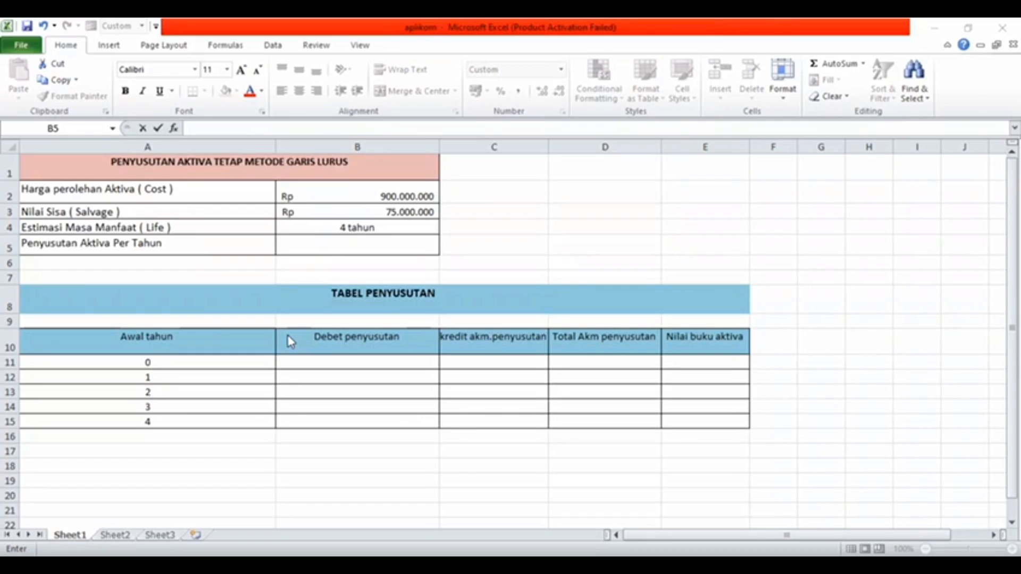
- Calculate the yearly straight-line depreciation in B5 with =SLN(B2;B3;B4)
left_click(310, 248)
type("=")
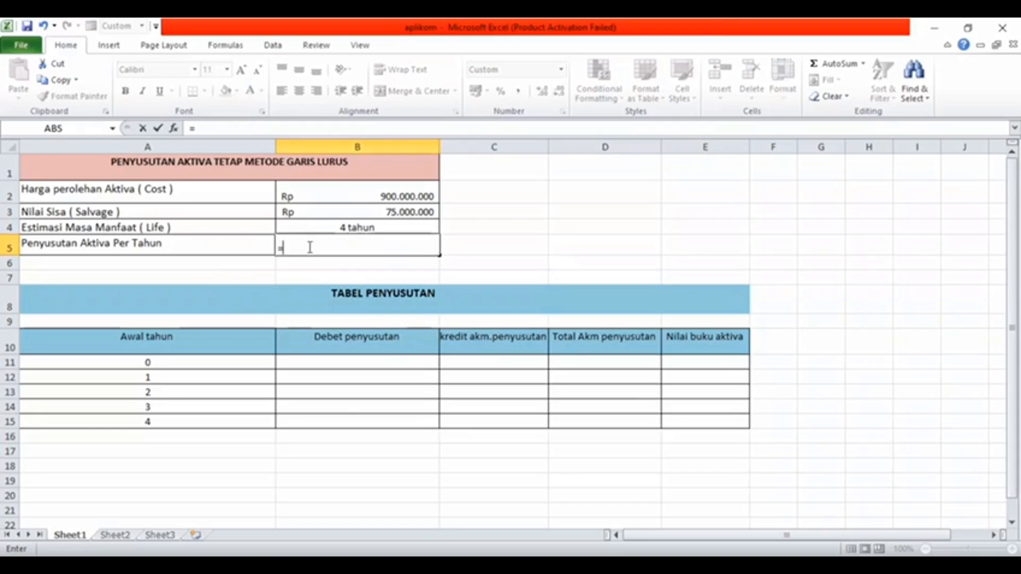
type("SLN")
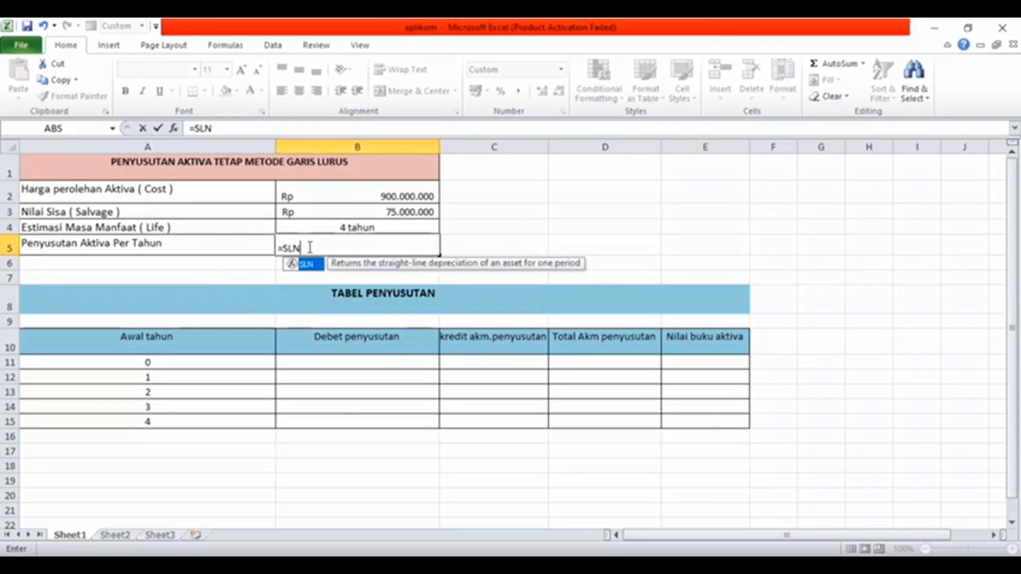
type("(")
left_click(317, 194)
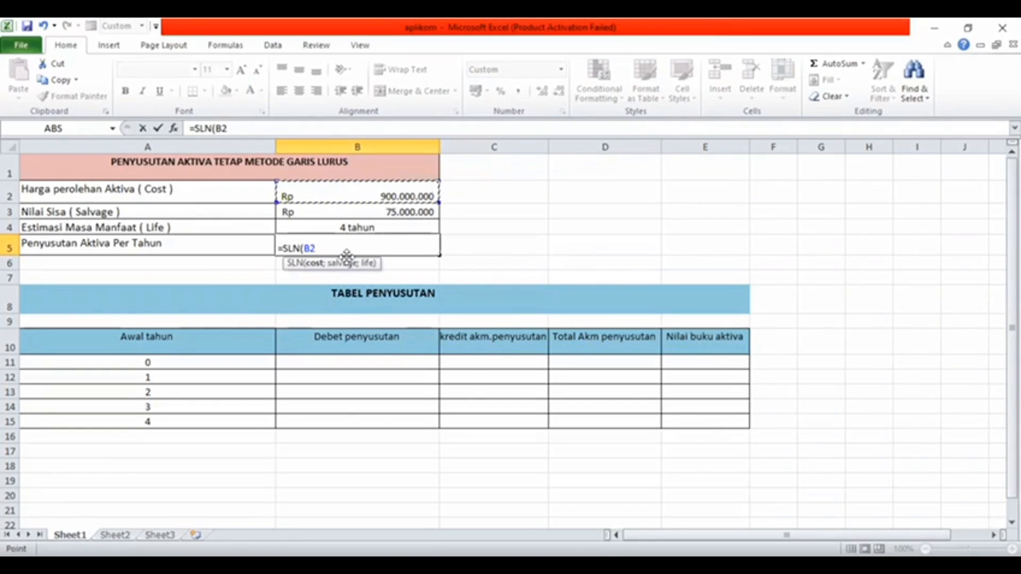
type(";")
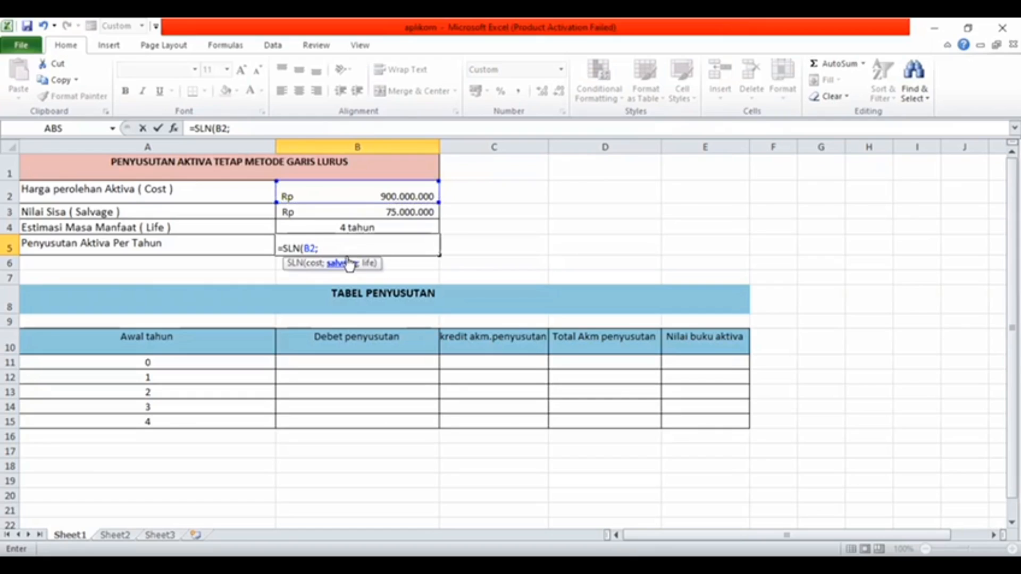
left_click(346, 214)
type(";")
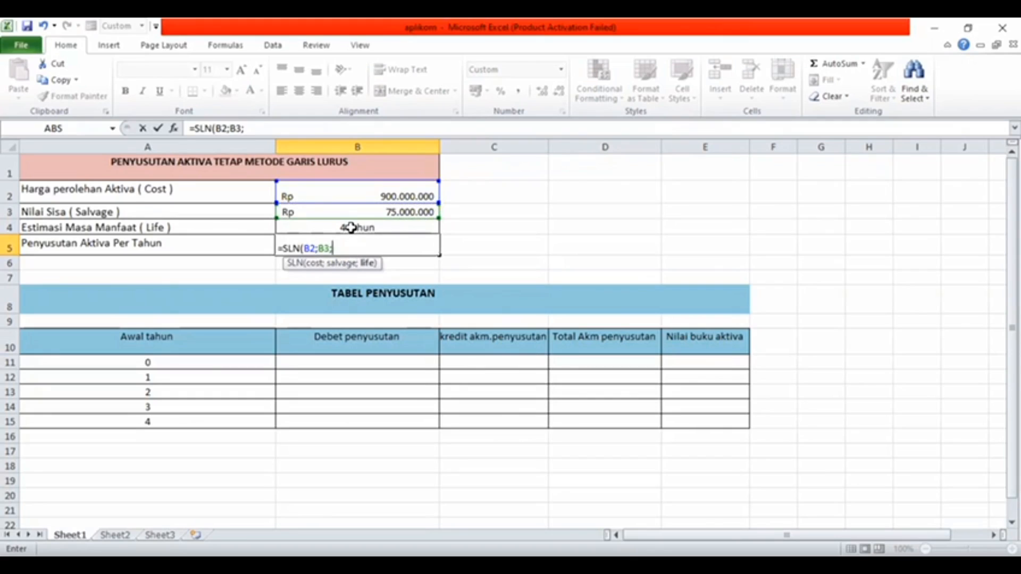
left_click(351, 227)
type(")")
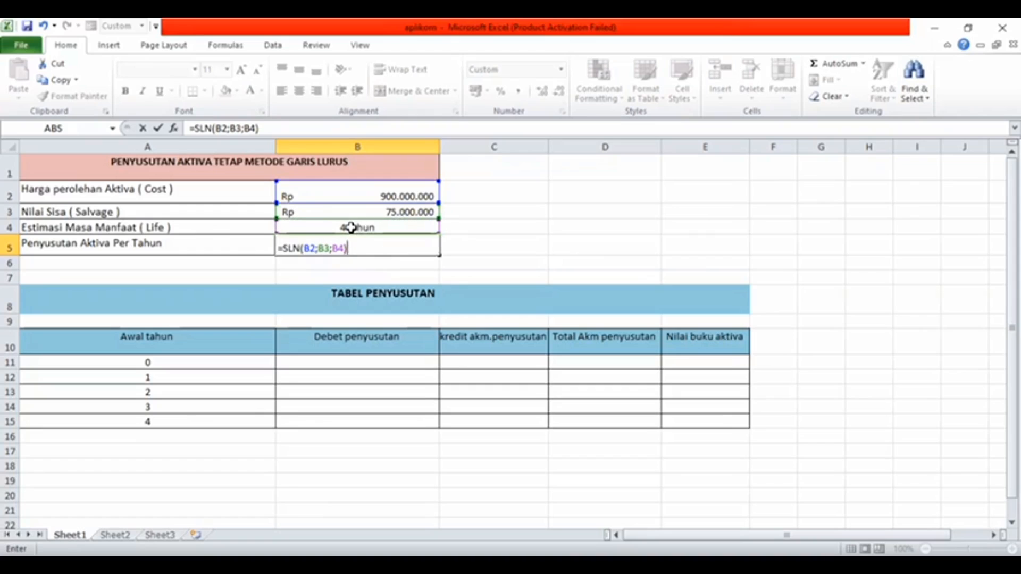
key("Return")
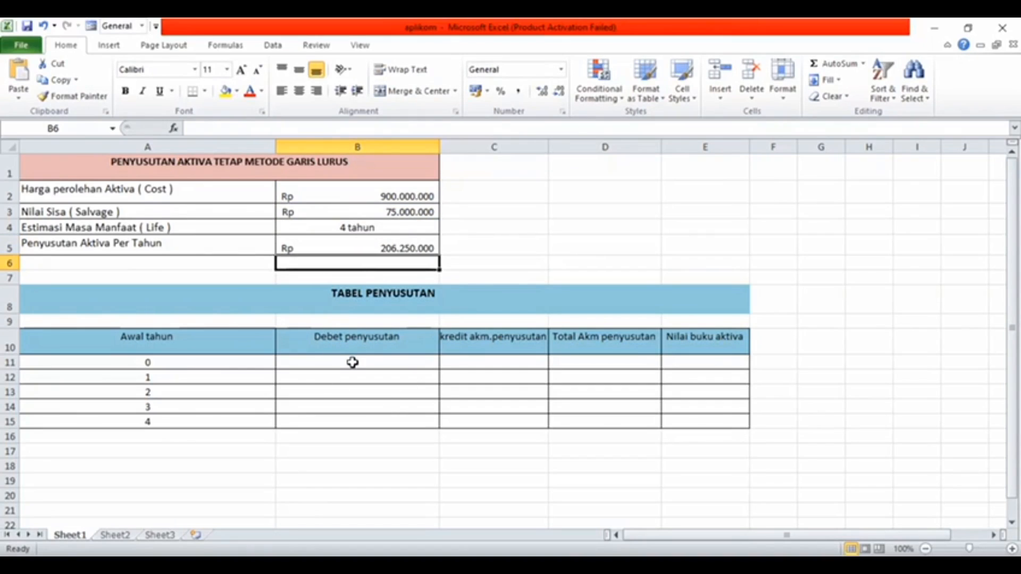
- Fill the Debet penyusutan column with 0 for year 0 in B11 and =($B5) for year 1 in B12
left_click(352, 362)
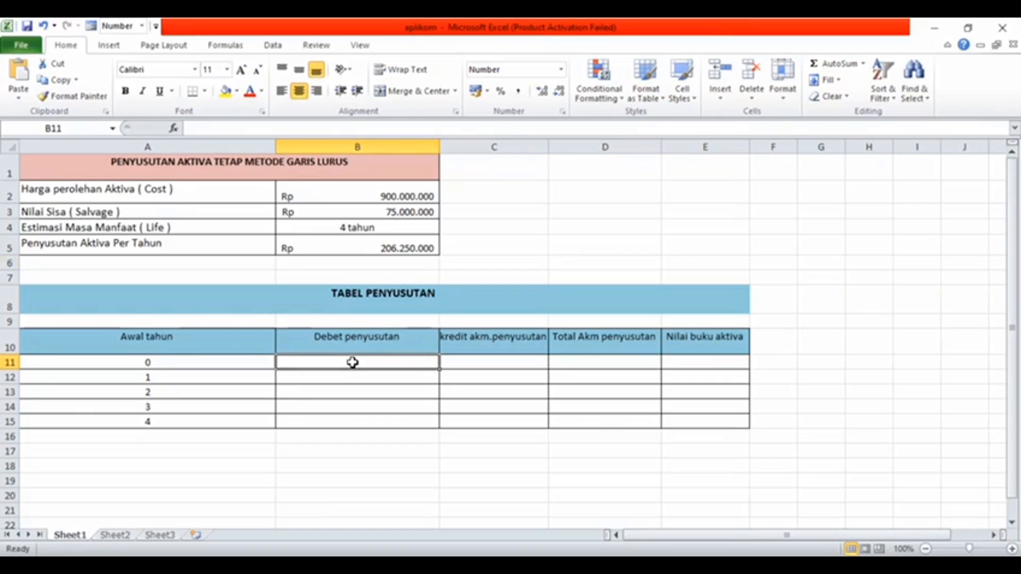
type("0")
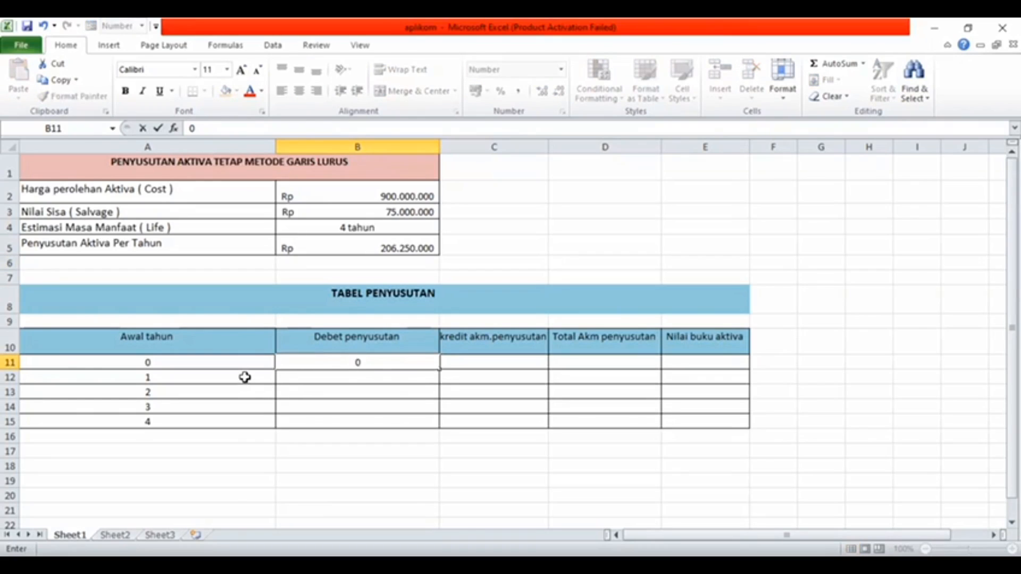
left_click(333, 378)
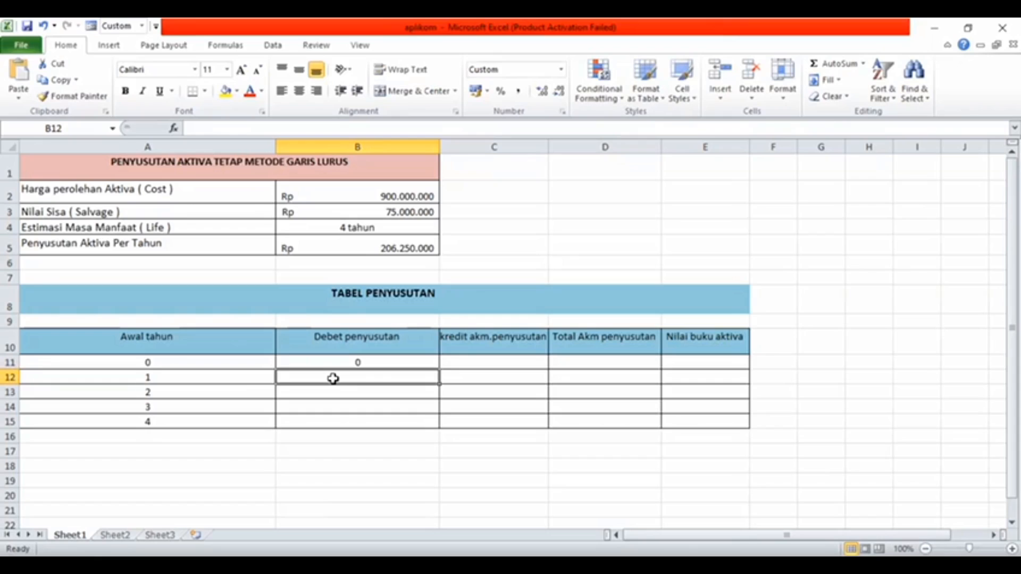
type("=(")
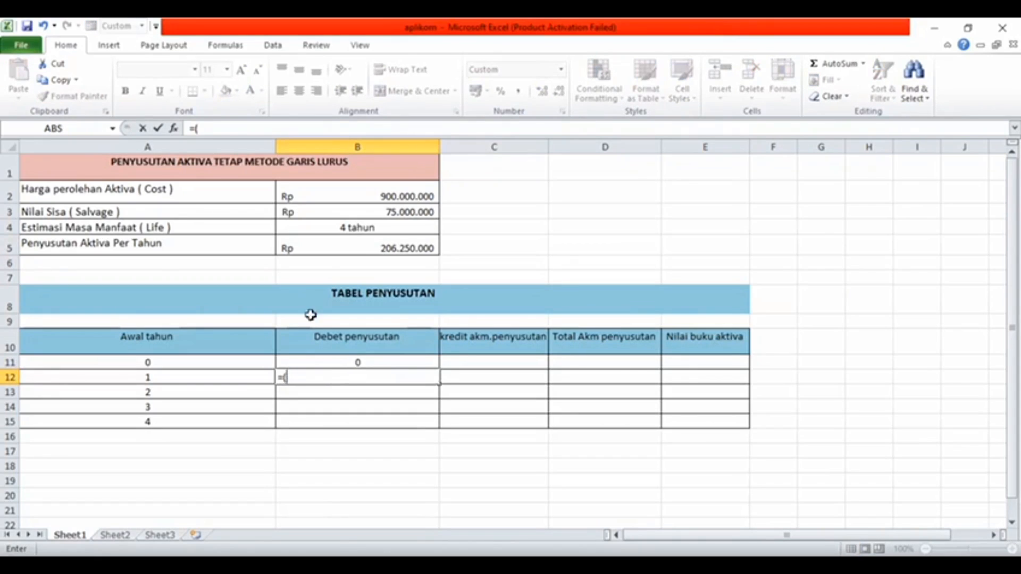
left_click(314, 243)
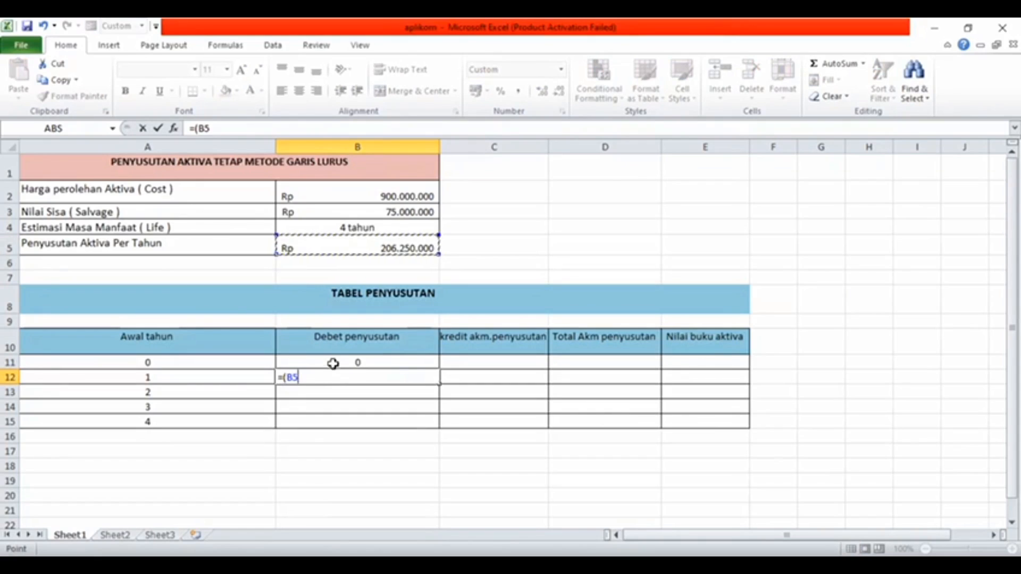
type(")")
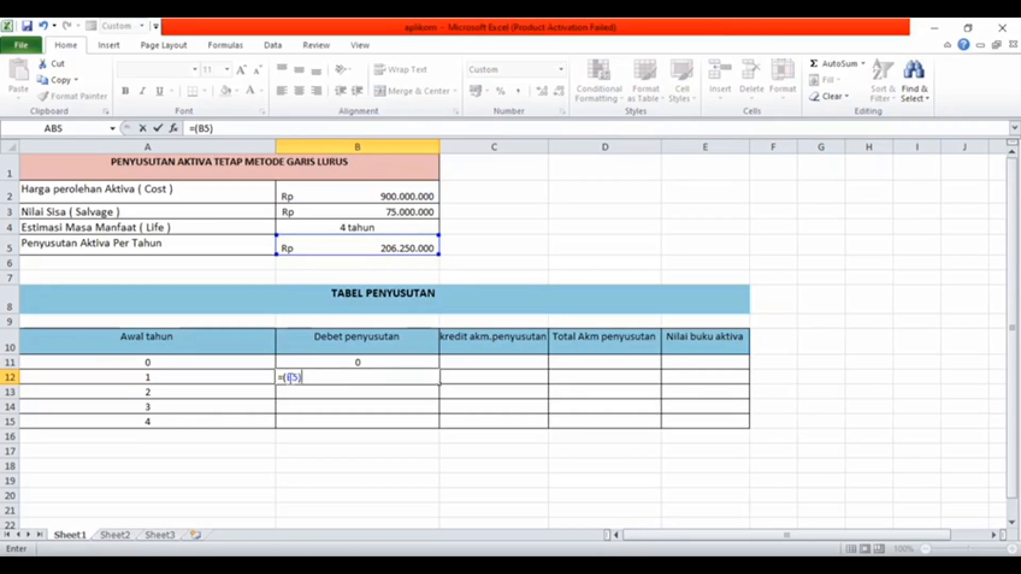
left_click(288, 377)
type("$")
key("Return")
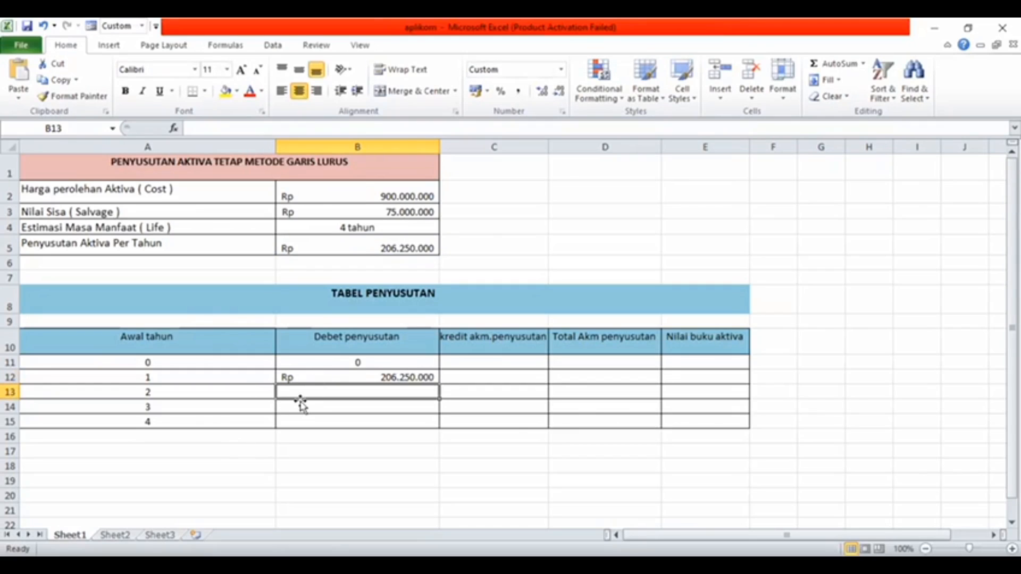
- Enter the year 2 debit depreciation in B13 as =($B5)
type("=(")
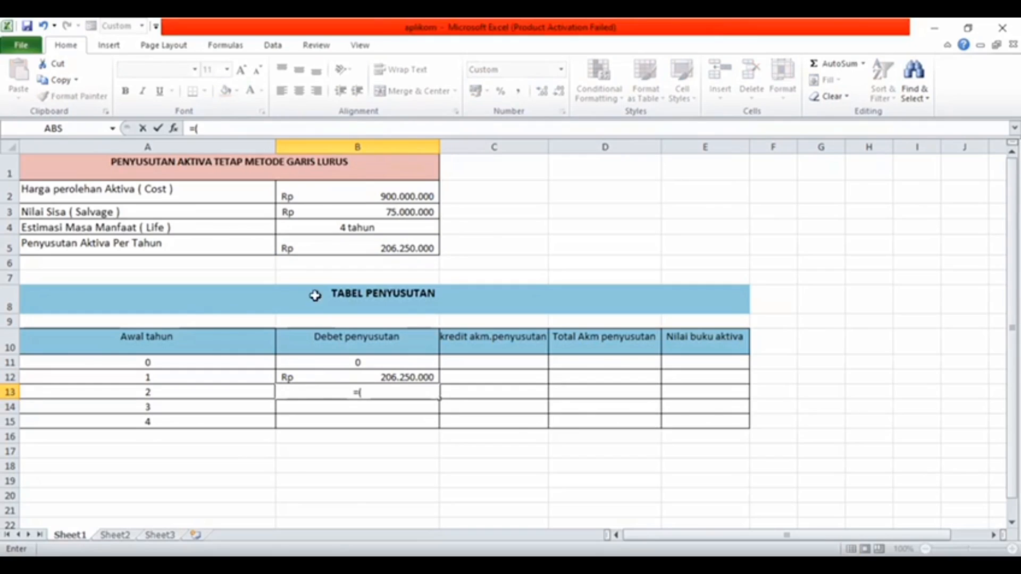
left_click(297, 247)
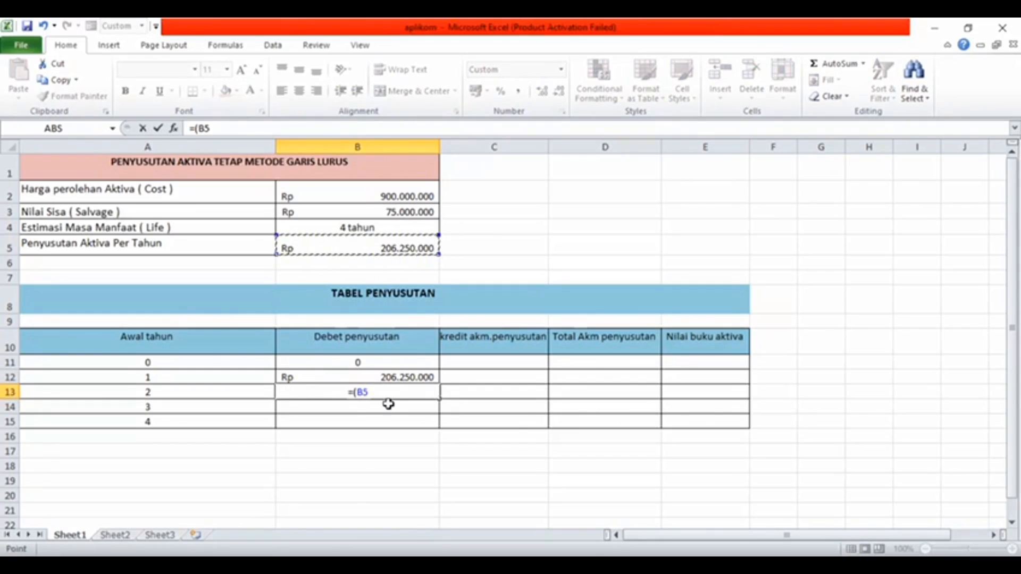
type(")")
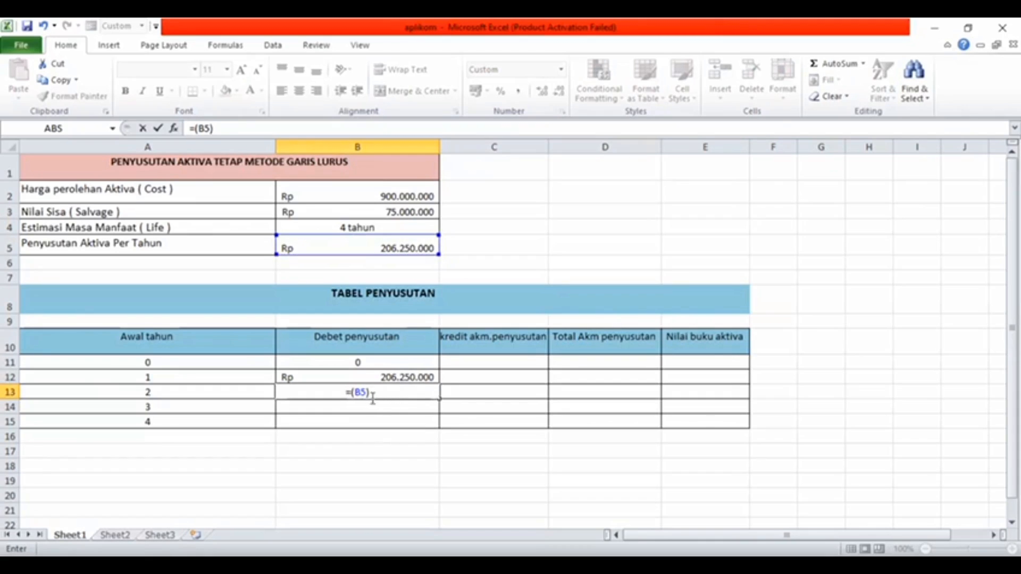
left_click(355, 392)
type("$")
key("Return")
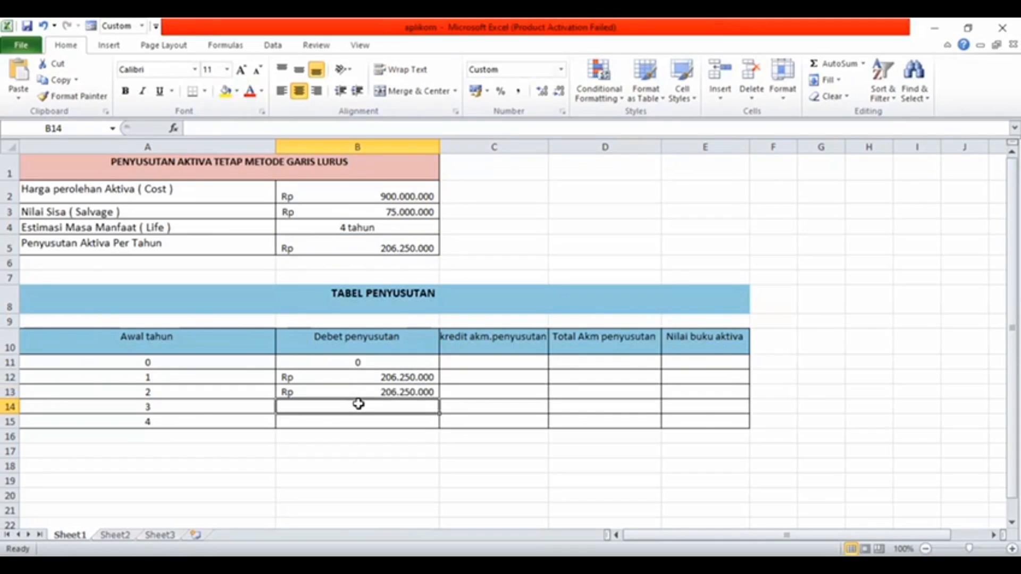
- Enter the year 3 debit depreciation in B14 as =($B5)
type("=")
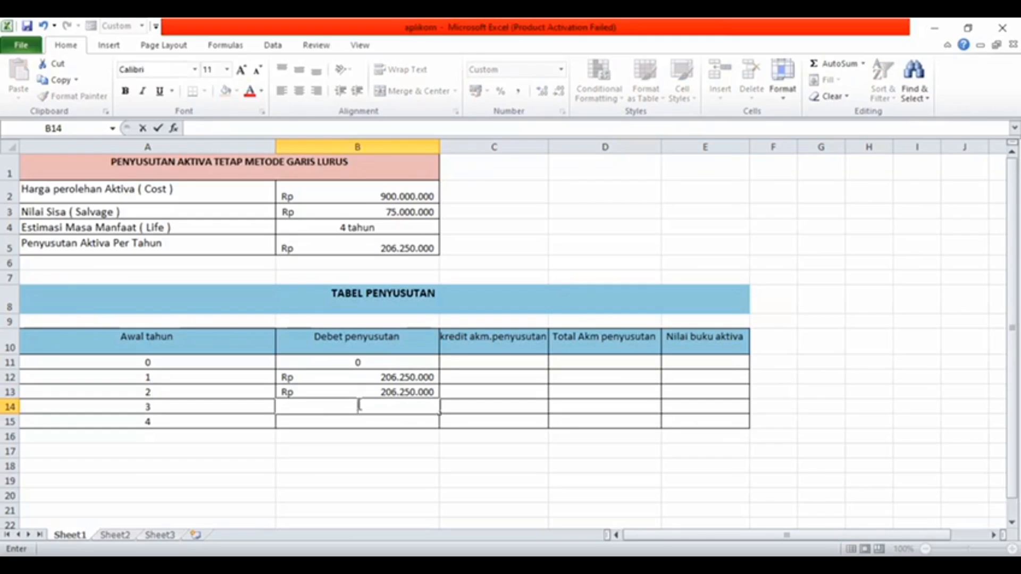
type("(")
left_click(321, 244)
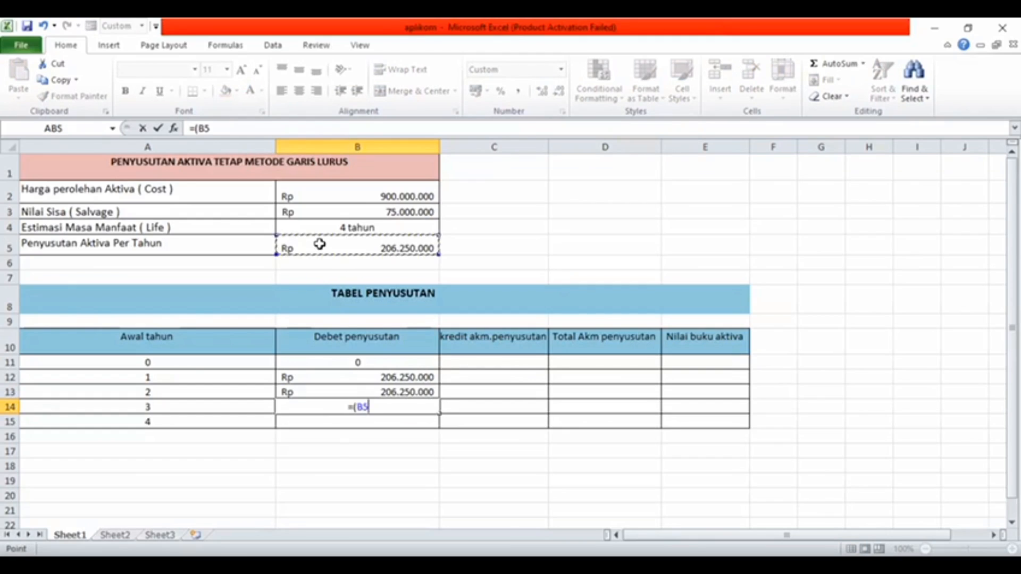
type(")")
left_click(355, 407)
type("$")
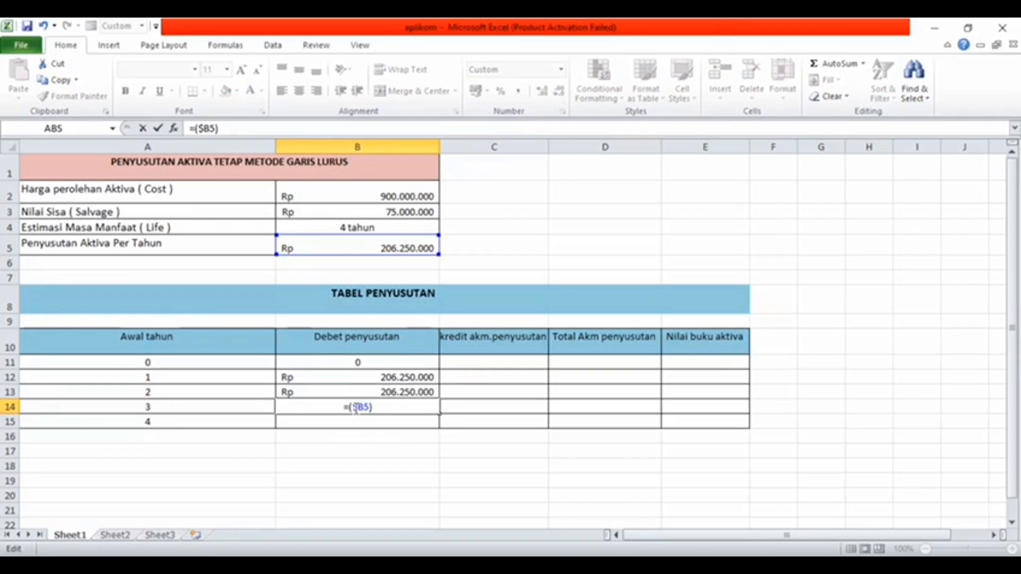
key("Return")
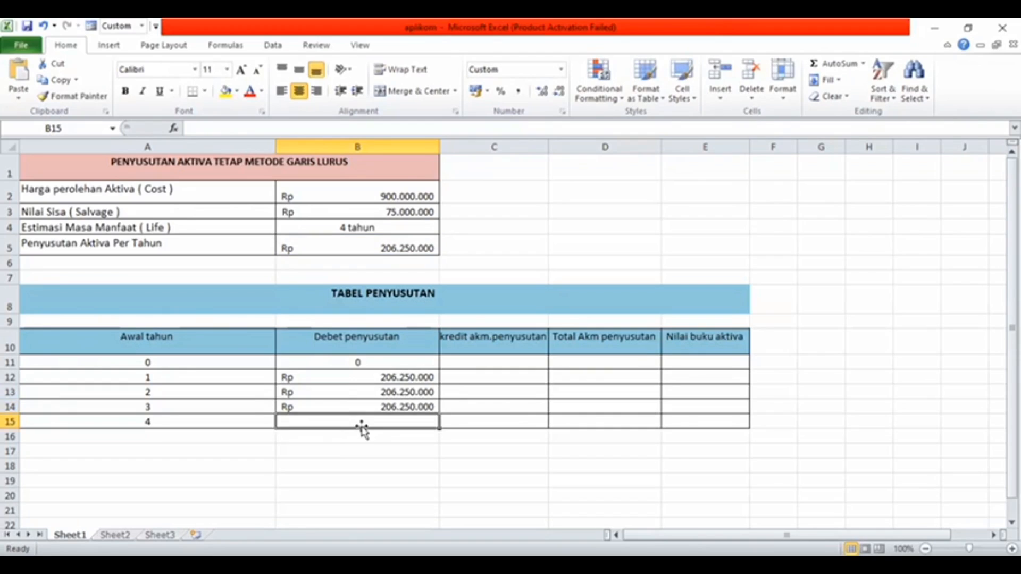
- Enter the year 4 debit depreciation in B15 as =($B5)
type("=(")
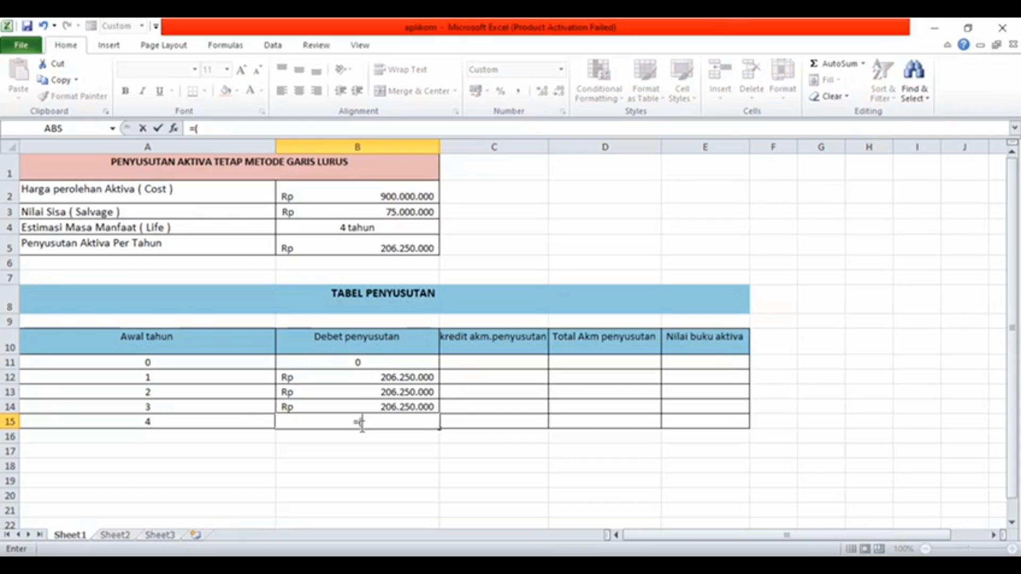
left_click(343, 248)
type(")")
left_click(357, 419)
type("$")
key("Return")
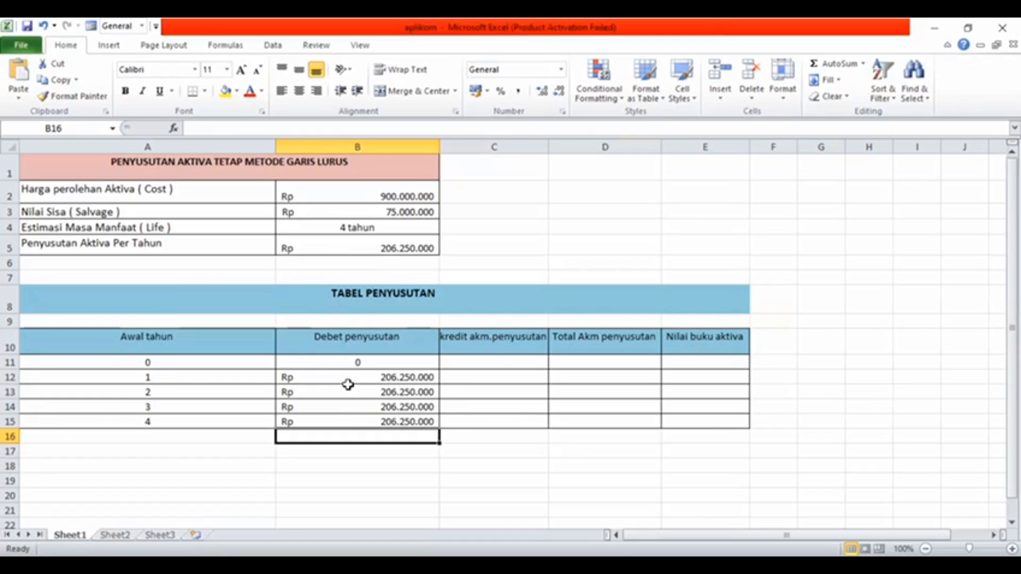
left_click_drag(334, 358, 375, 424)
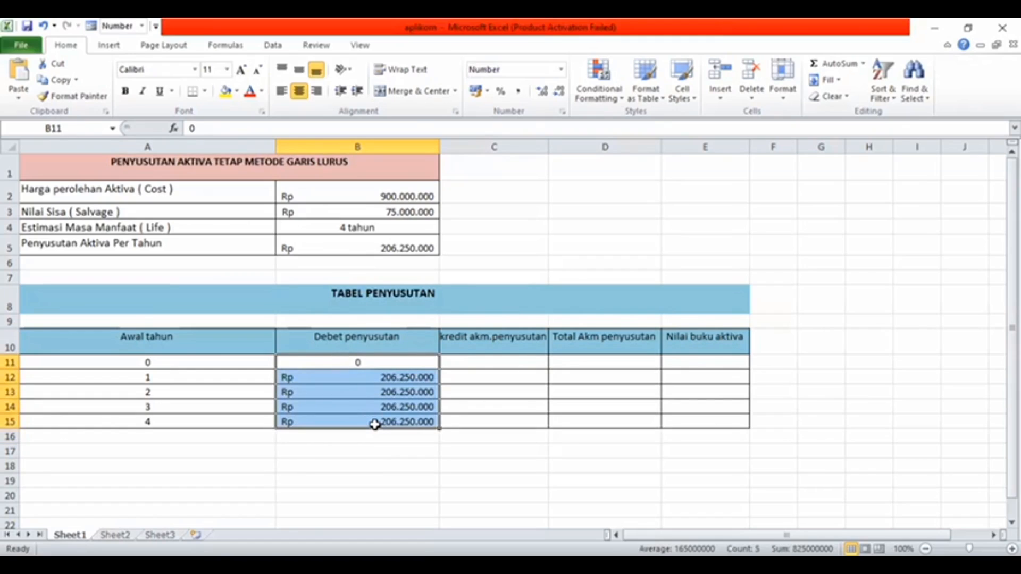
right_click(375, 424)
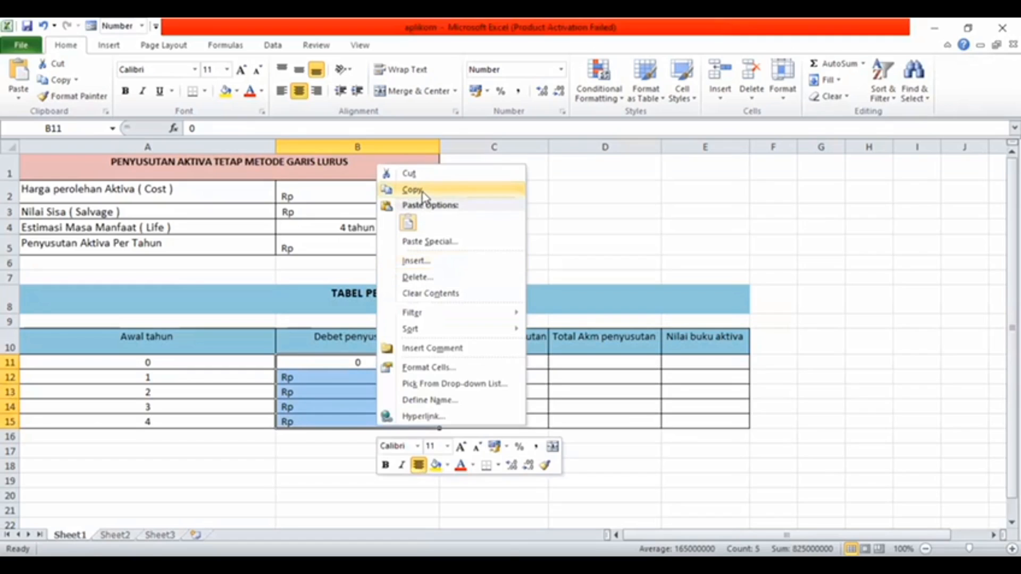
left_click(422, 191)
double_click(473, 363)
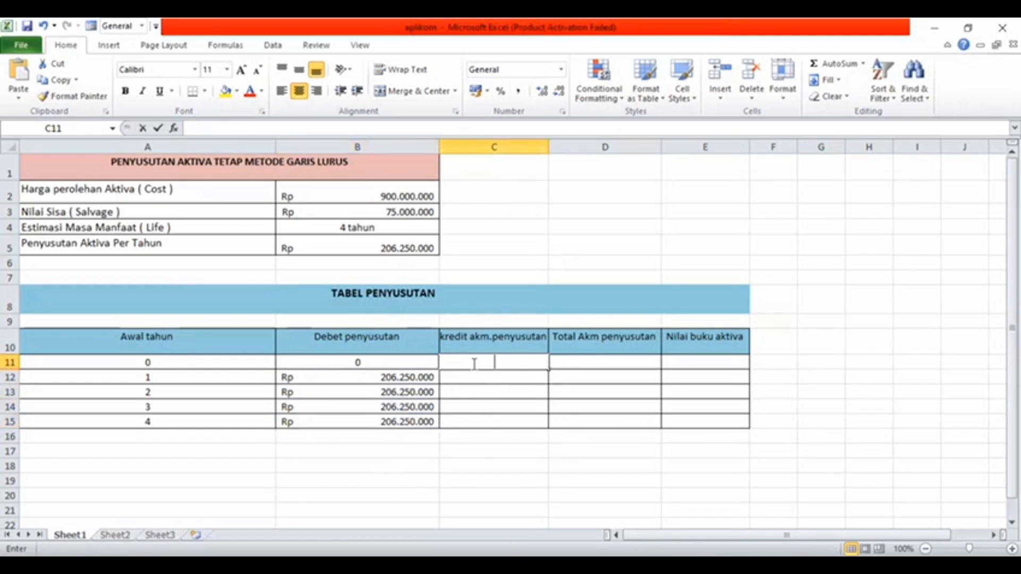
right_click(474, 363)
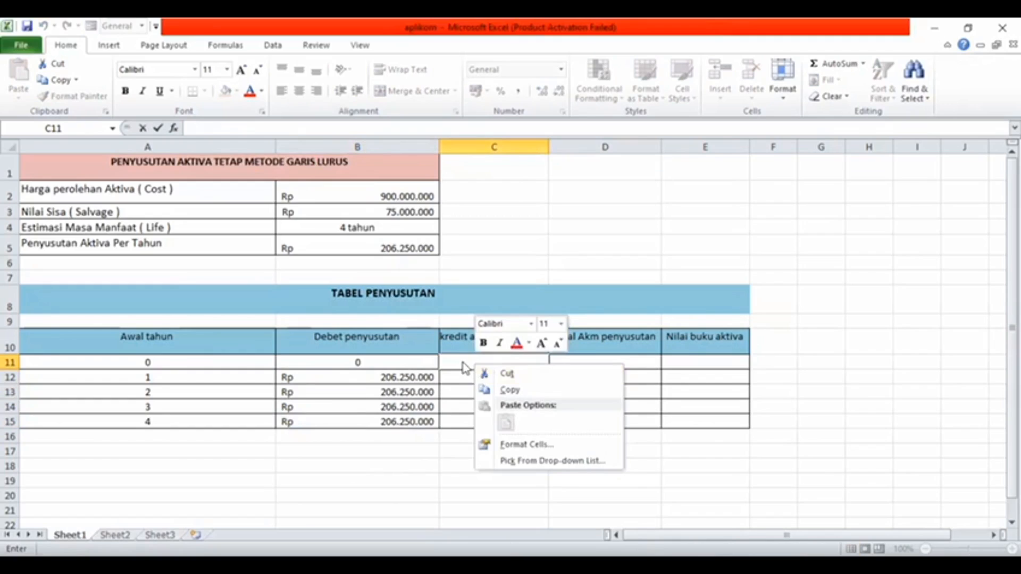
left_click(340, 368)
- Copy the Debet penyusutan values in B11:B15 and paste them as values only into the kredit akm.penyusutan column from C11
left_click_drag(340, 368, 378, 413)
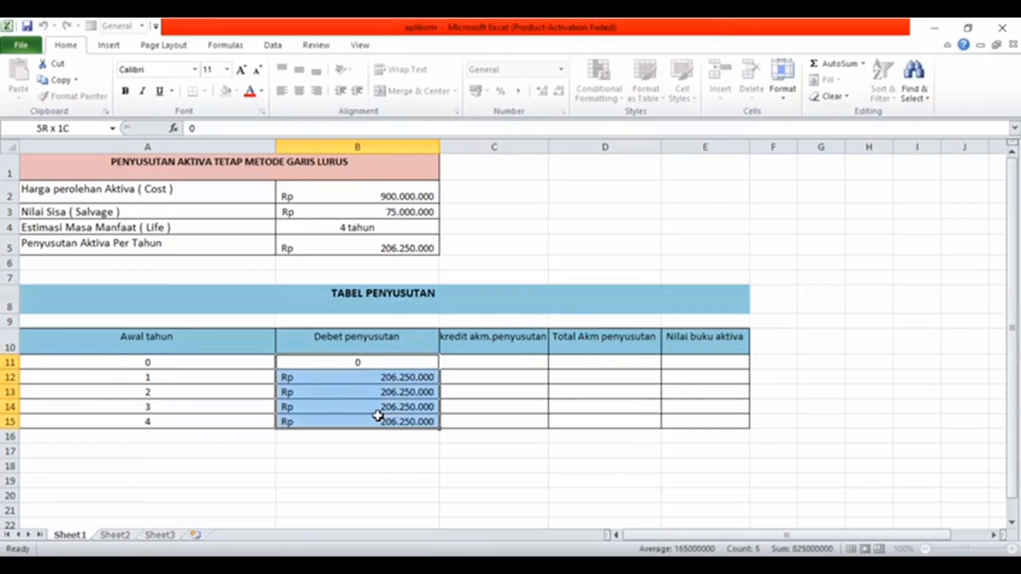
right_click(368, 401)
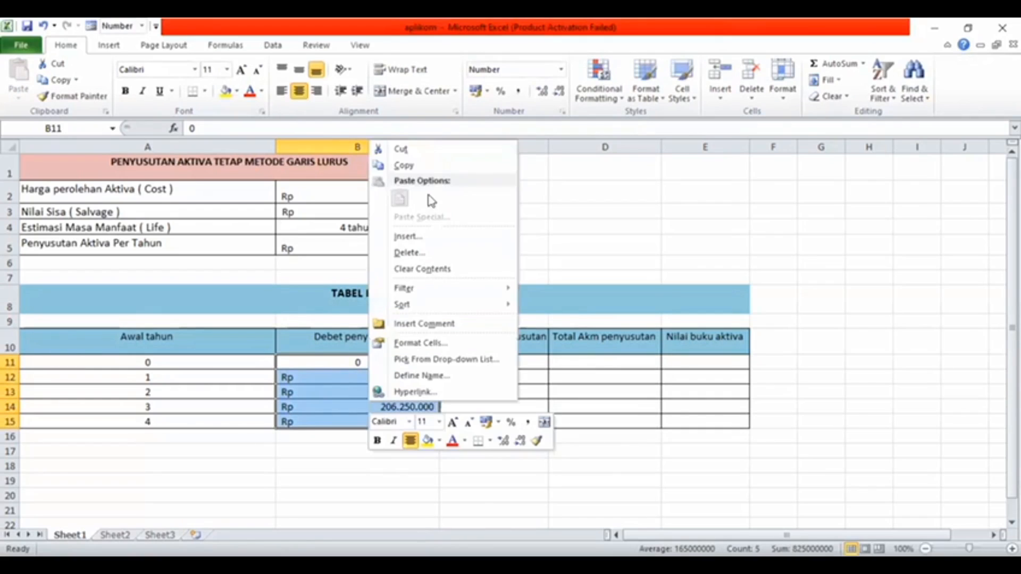
left_click(415, 167)
left_click(479, 362)
right_click(480, 362)
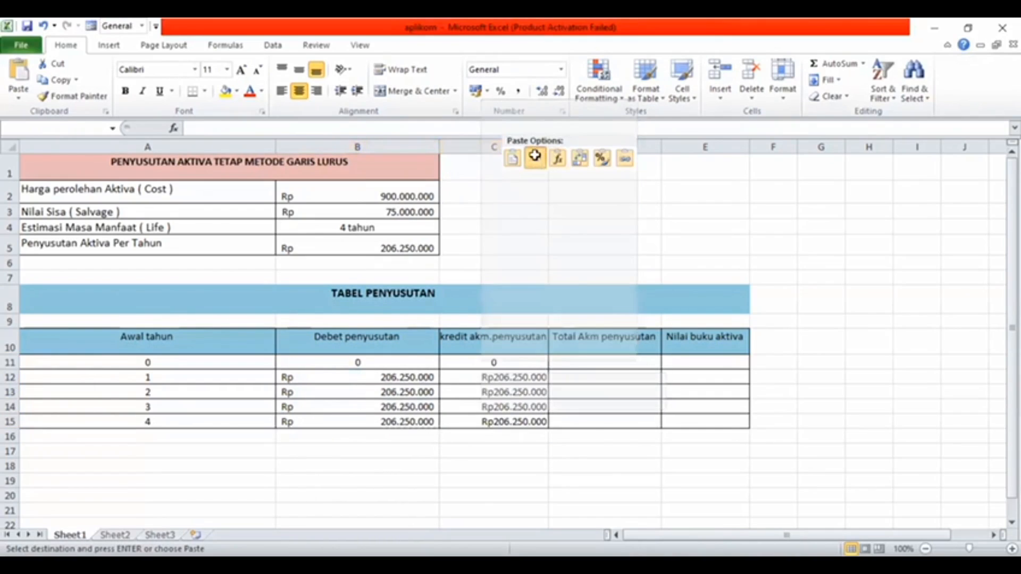
left_click(536, 158)
- Enter the year 0 Total Akm penyusutan in D11 as =SUM($C11:C11)
left_click(579, 363)
double_click(579, 362)
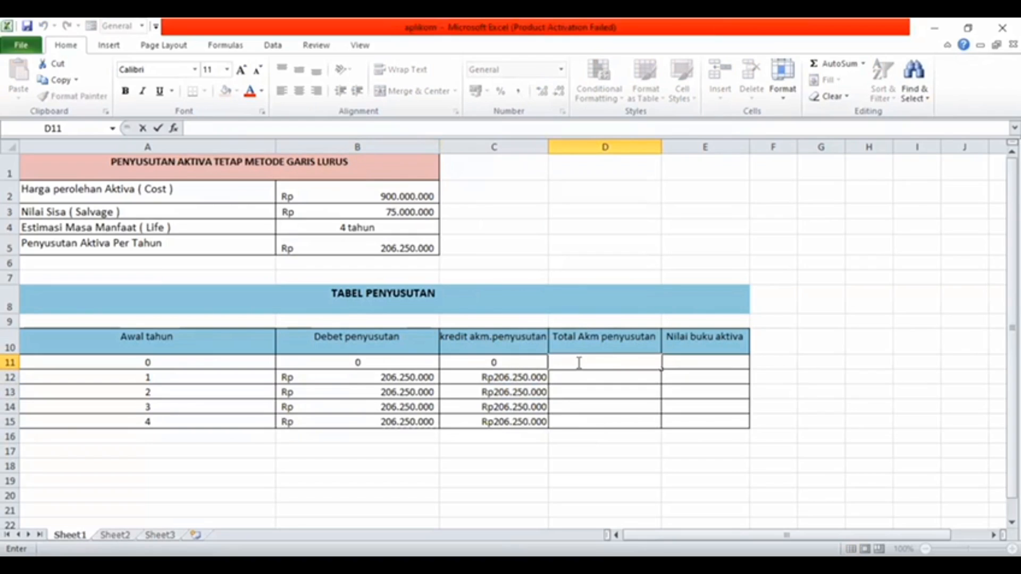
type("=")
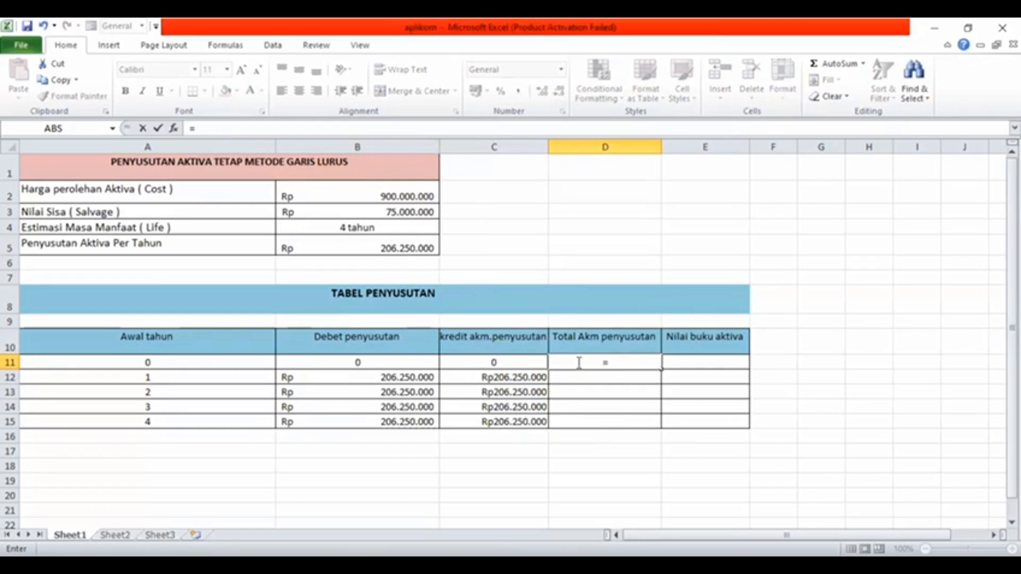
type("SUM(")
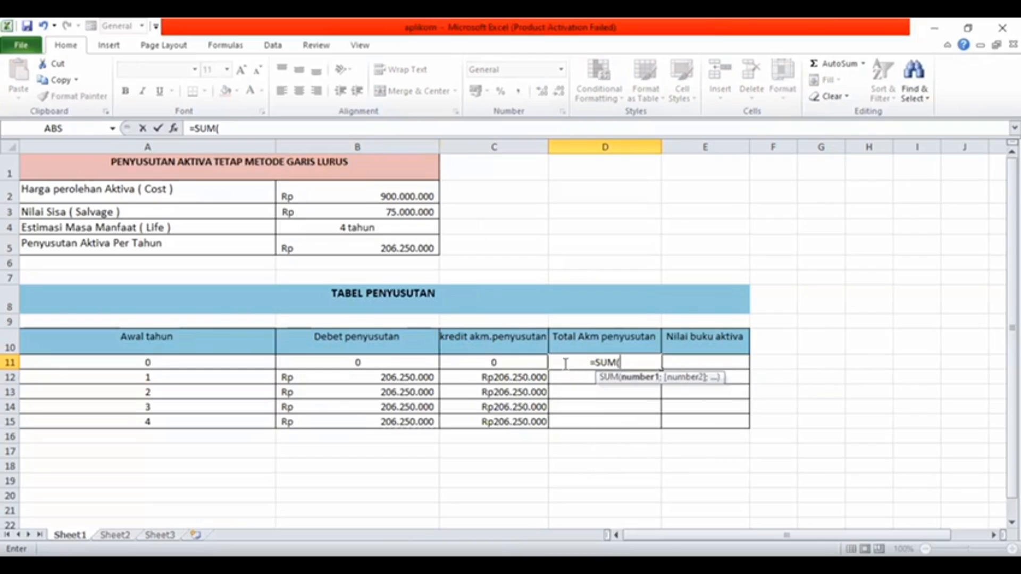
left_click(512, 363)
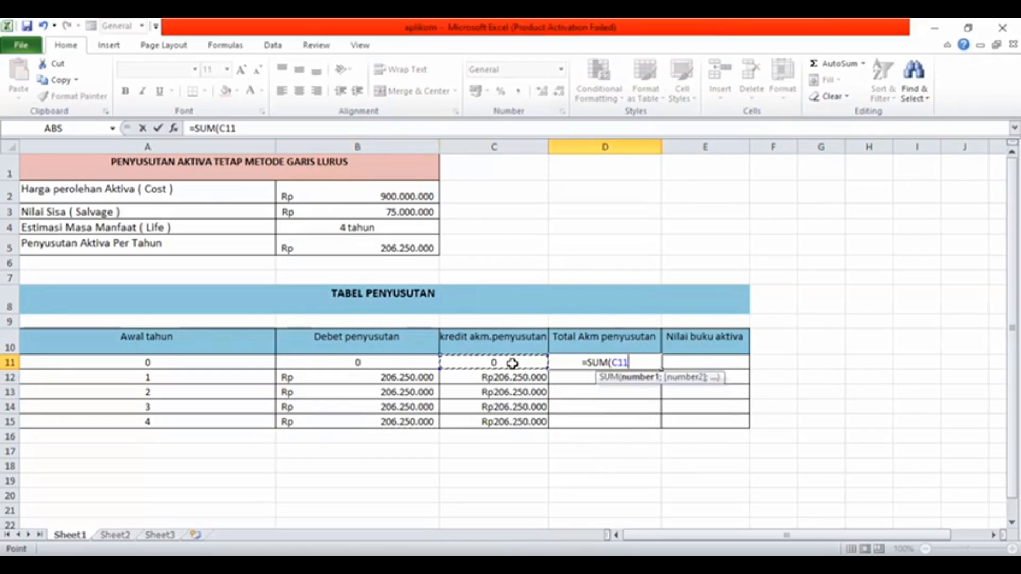
left_click(635, 364)
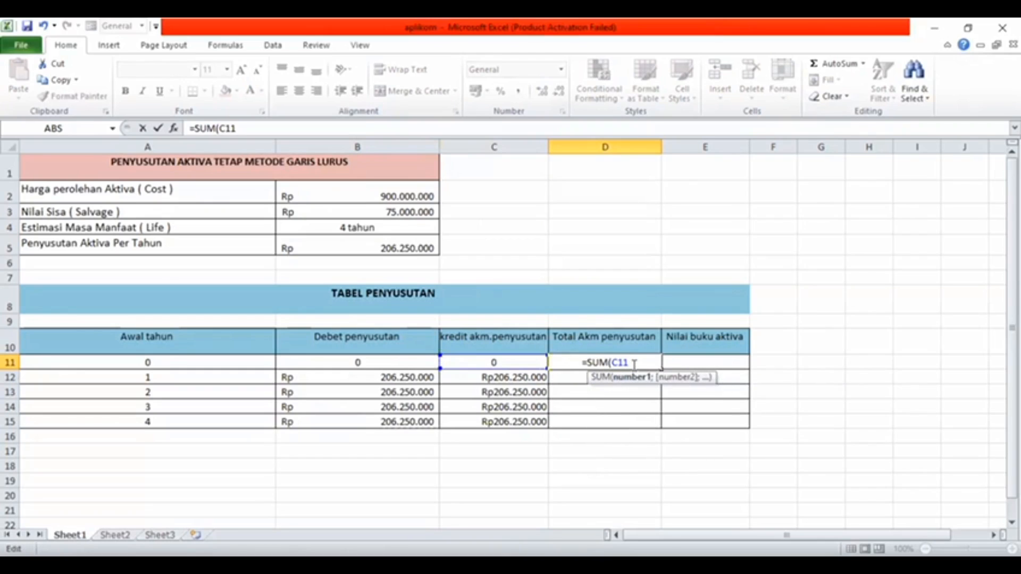
type(":")
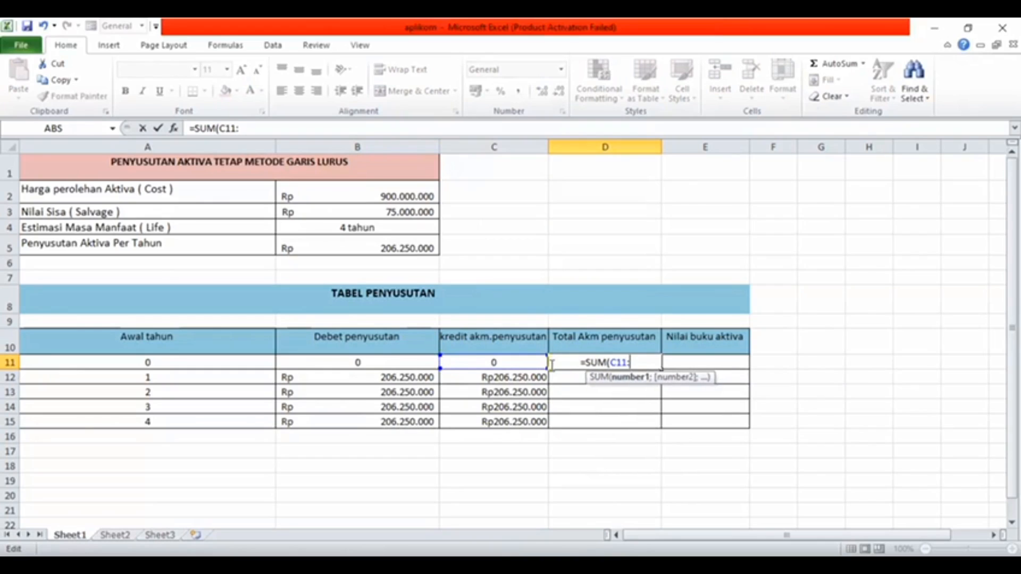
left_click(514, 362)
type(")")
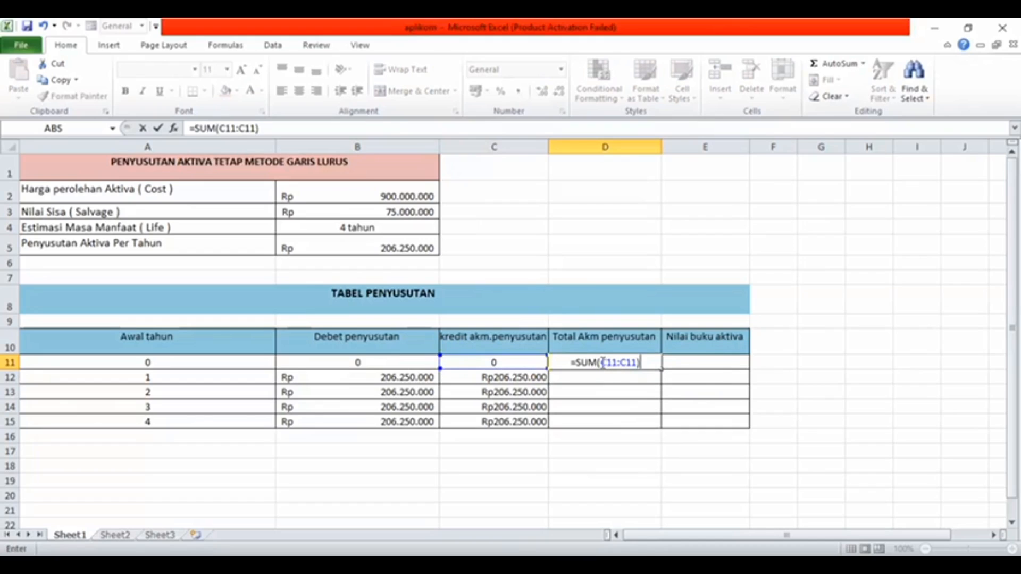
left_click(603, 362)
type("$")
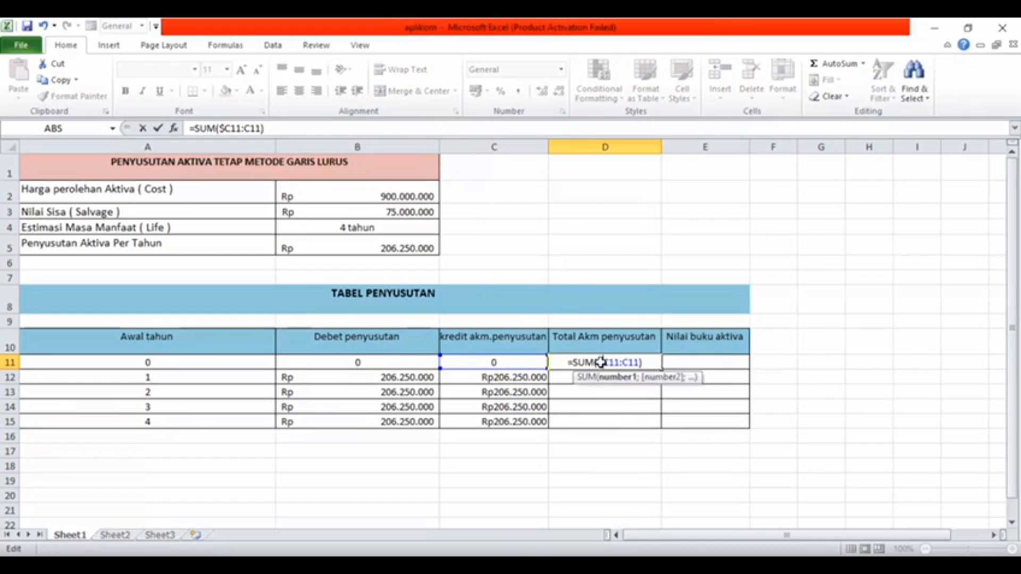
key("Return")
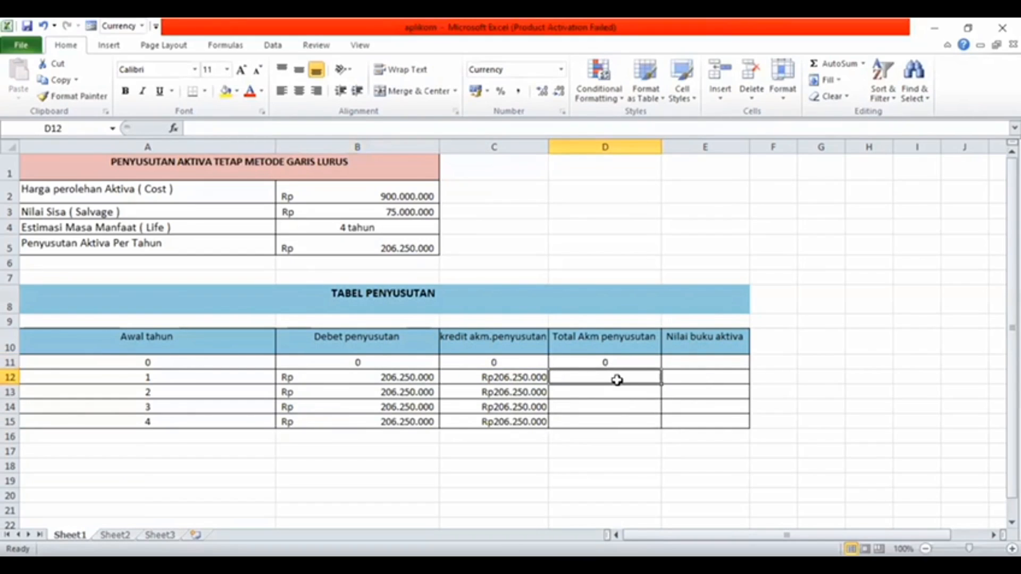
- Enter the year 1 Total Akm penyusutan in D12 as =SUM($C11:C12)
type("=S")
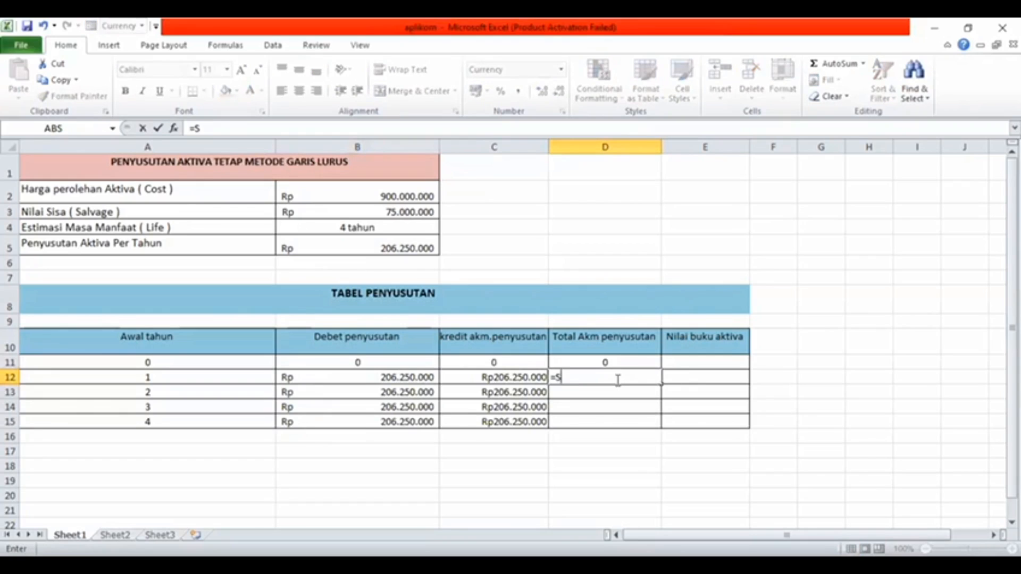
type("UM(")
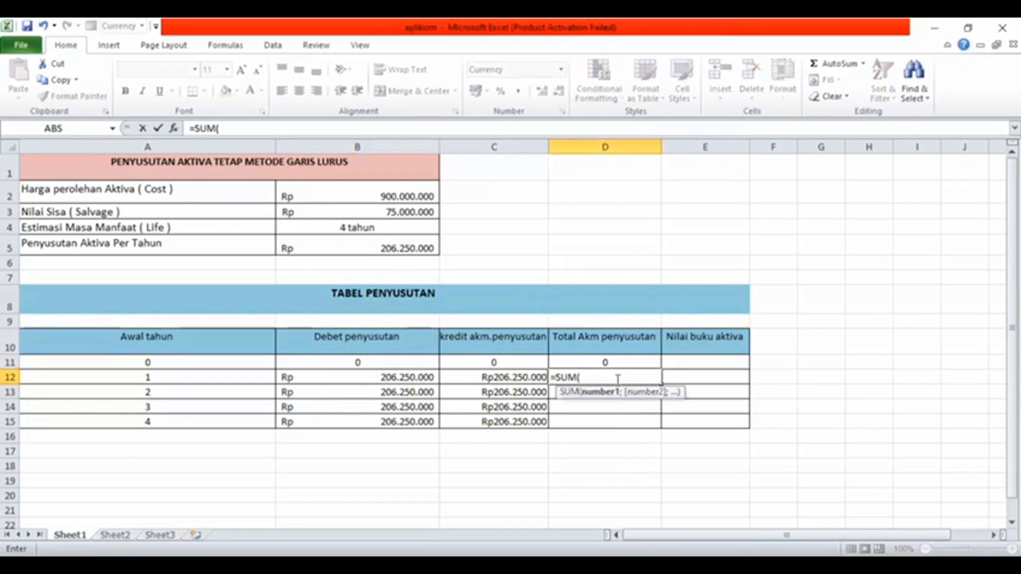
left_click(526, 363)
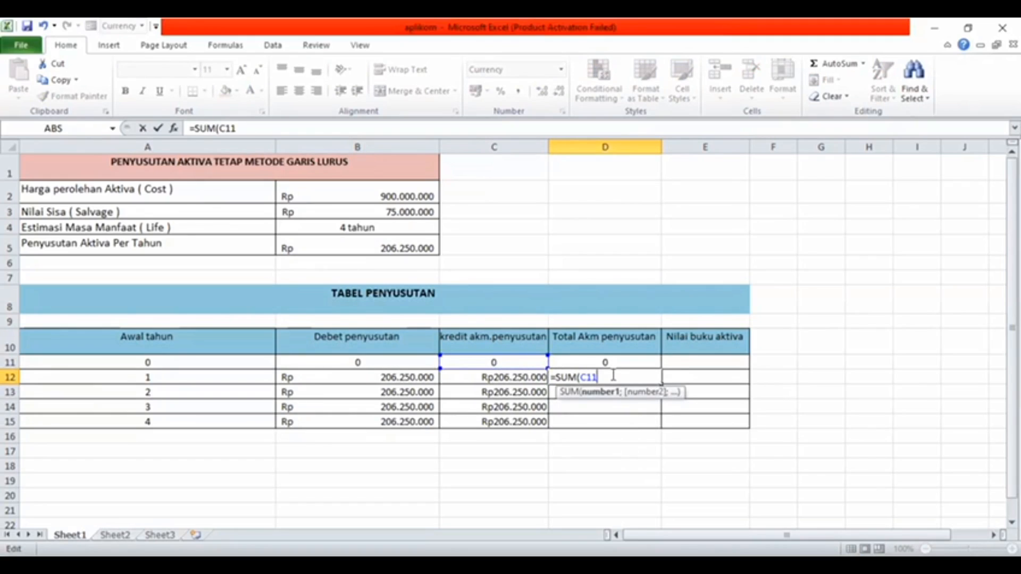
type(":")
left_click(467, 376)
type(")")
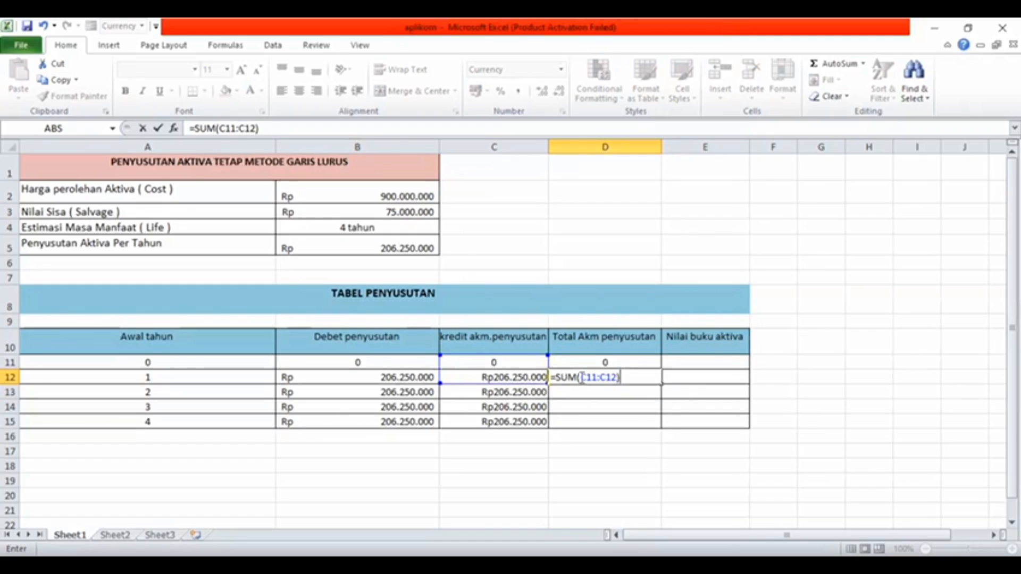
left_click(582, 377)
type("$")
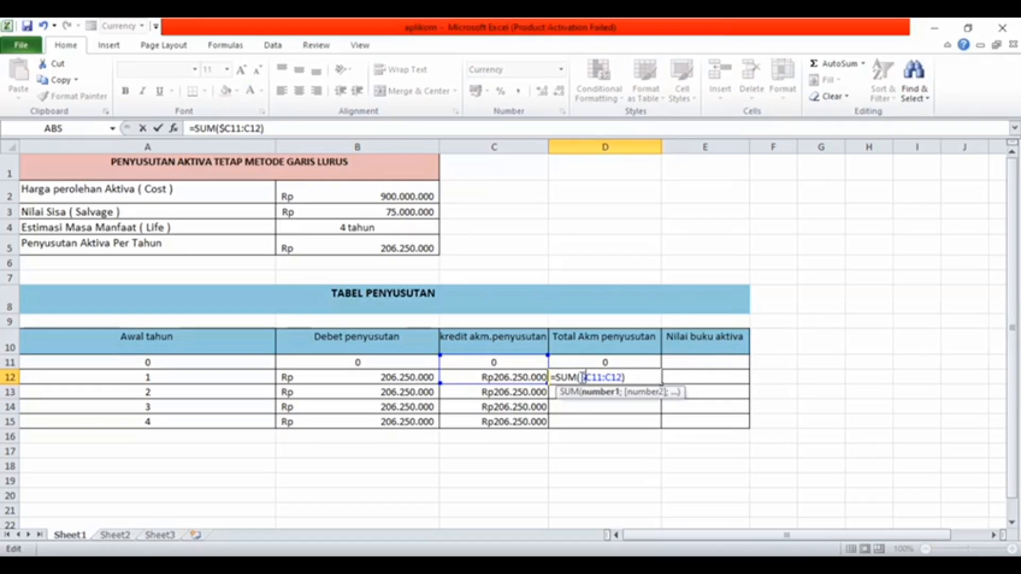
key("Return")
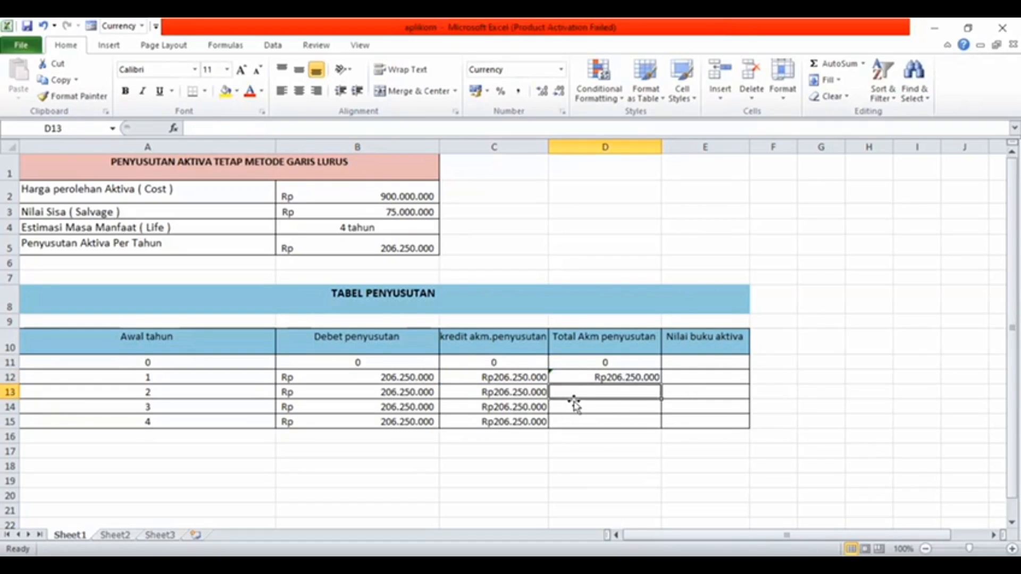
- Enter the year 2 Total Akm penyusutan in D13 as =SUM($C12:C13)
type("=")
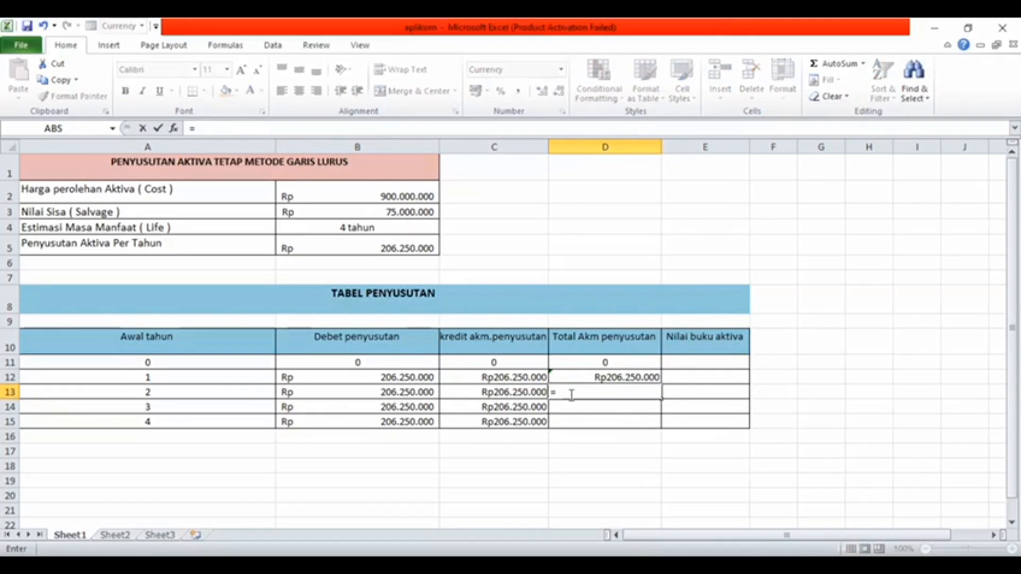
type("SUM(")
left_click(519, 376)
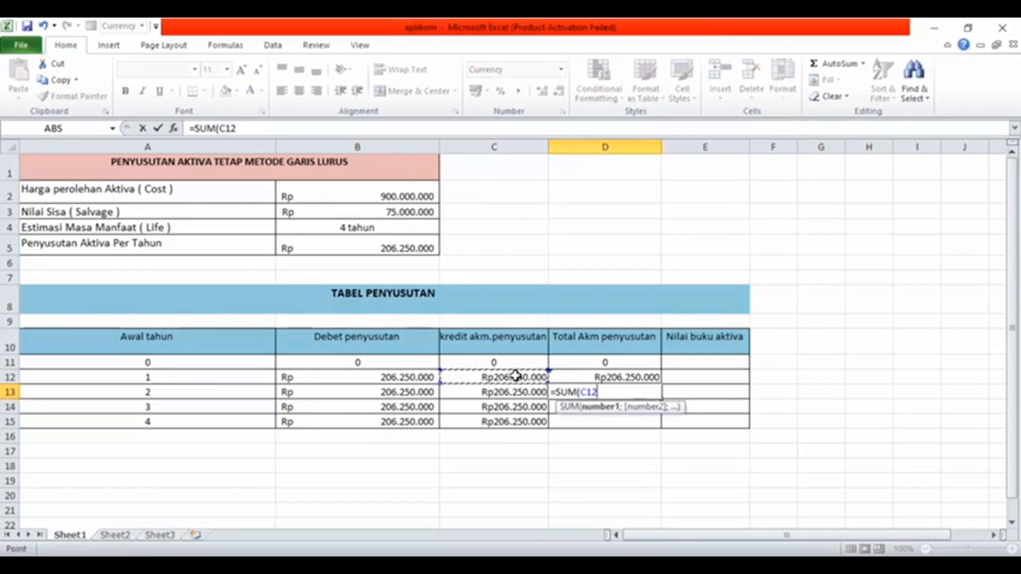
left_click(600, 393)
type(":")
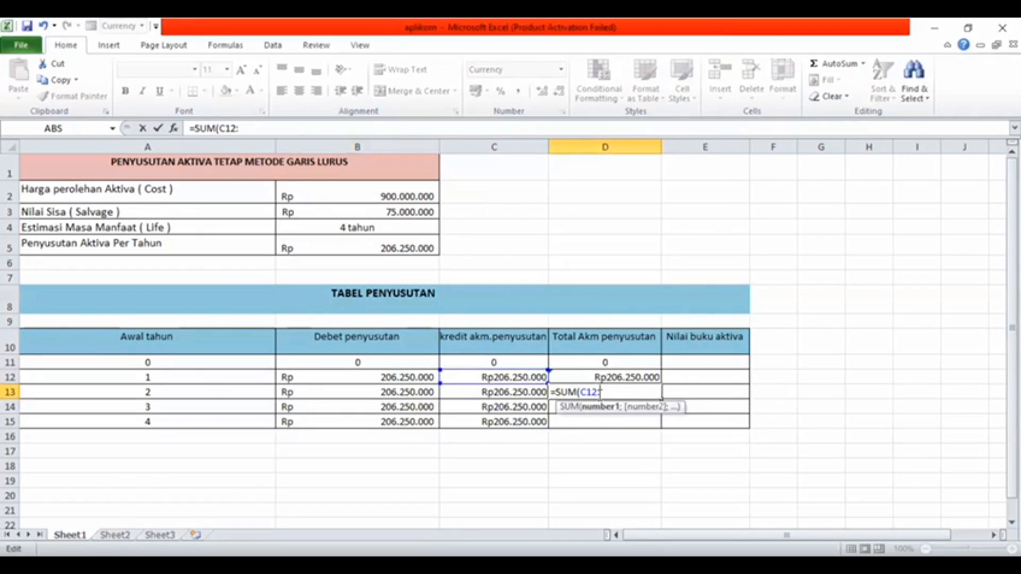
left_click(540, 393)
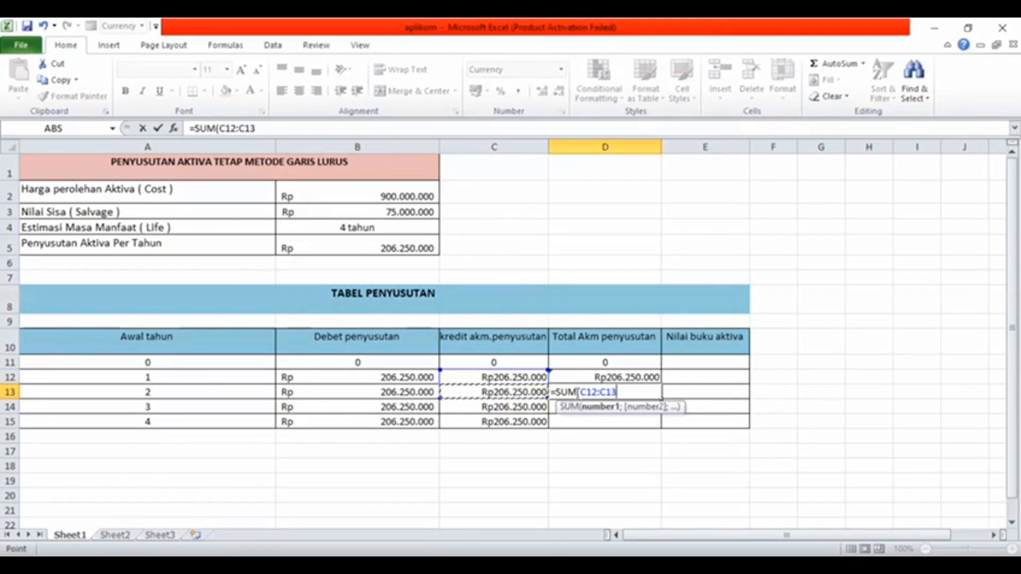
type(")")
left_click(582, 394)
type("$")
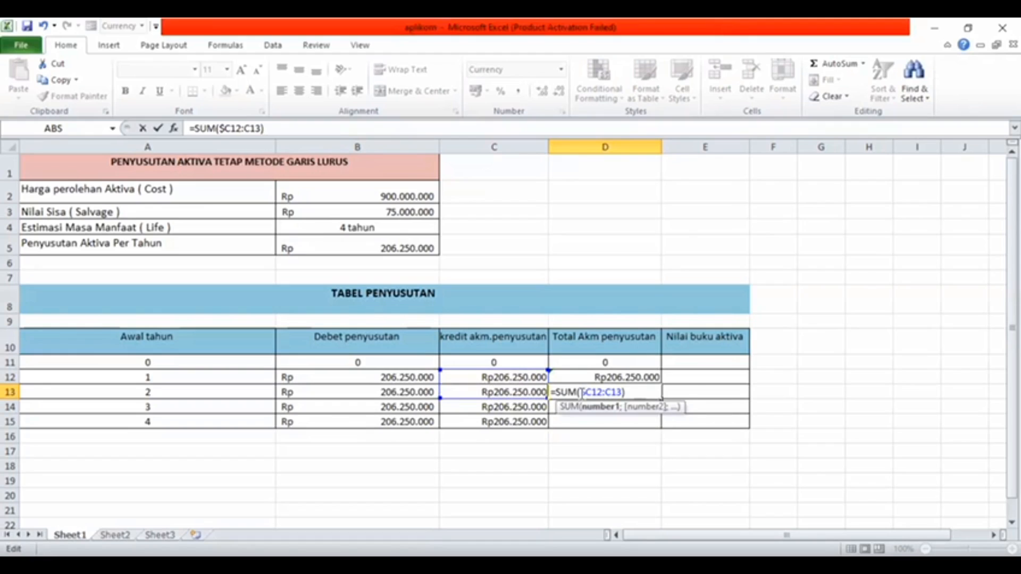
key("Return")
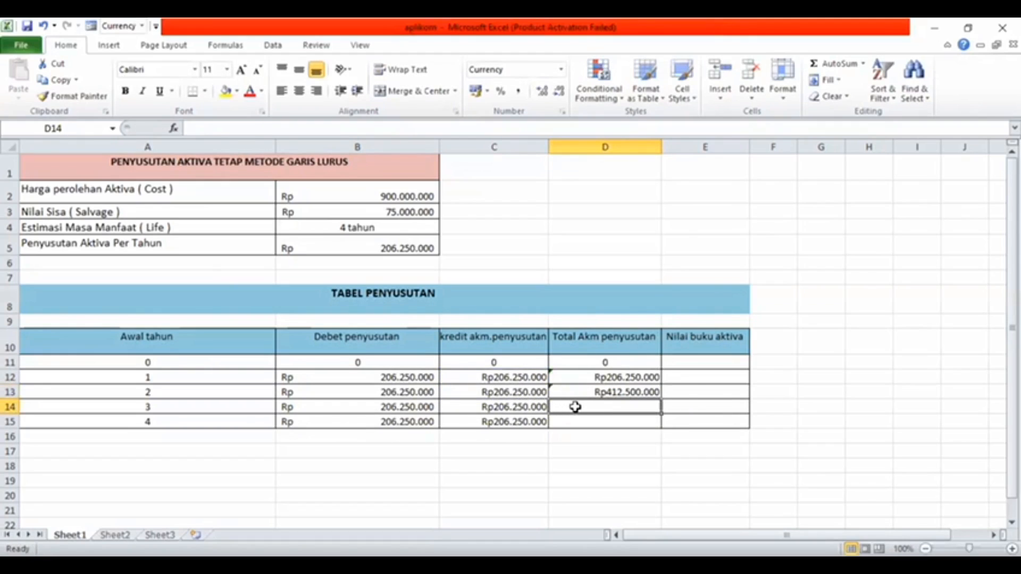
- Enter the year 3 Total Akm penyusutan in D14 as =SUM($C12:C13:C14)
type("=S")
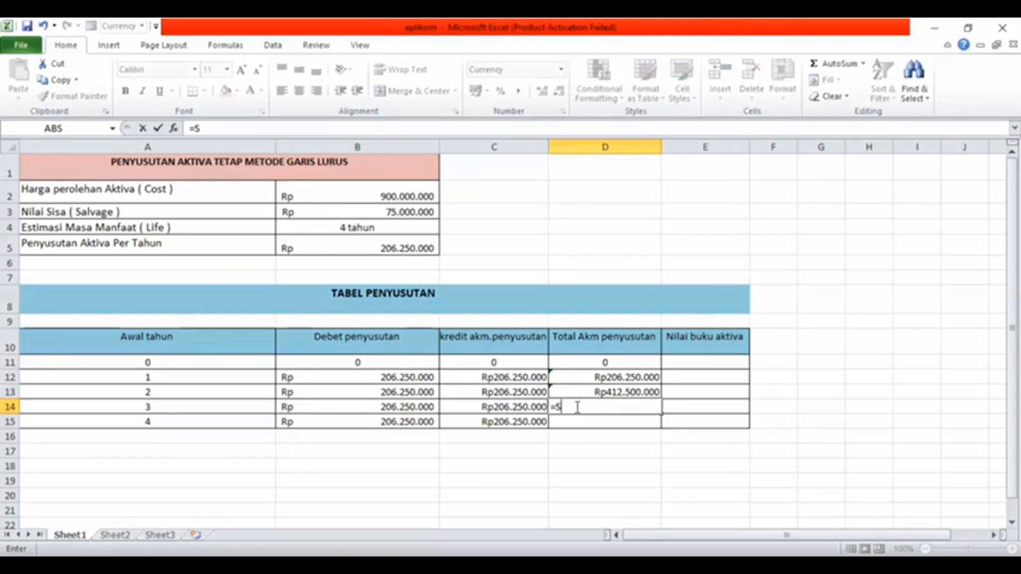
type("UM(")
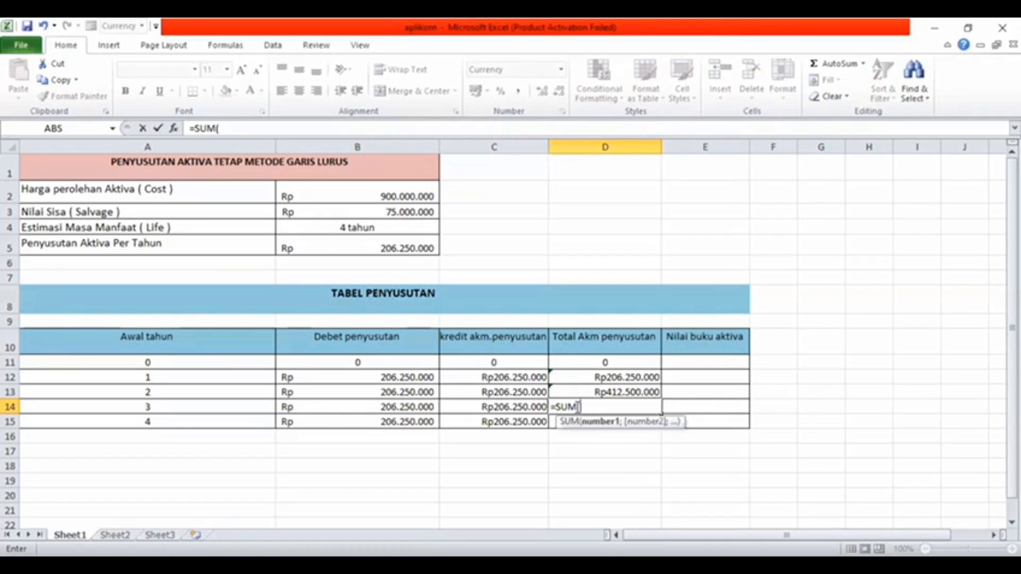
left_click(512, 378)
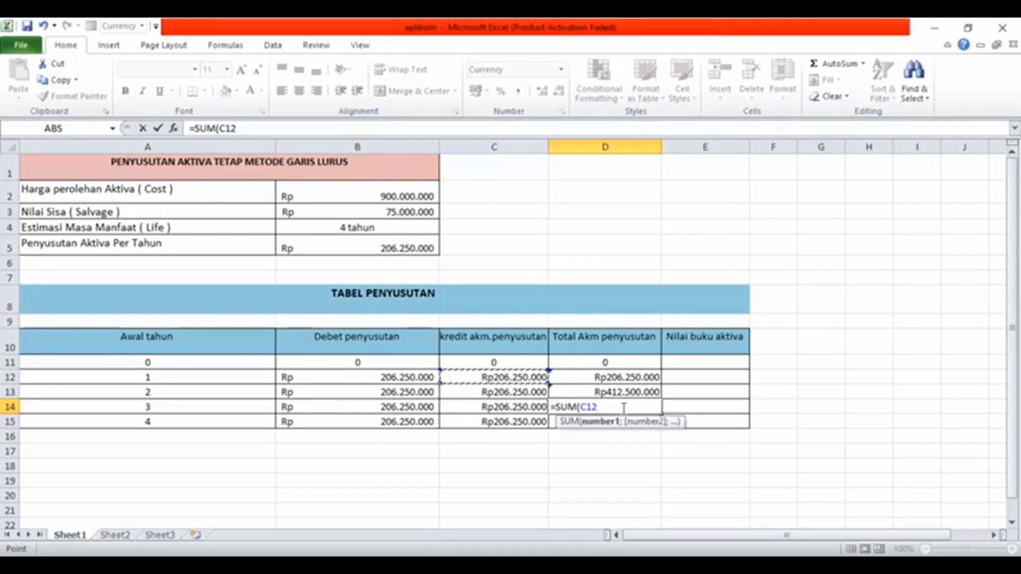
type(":C")
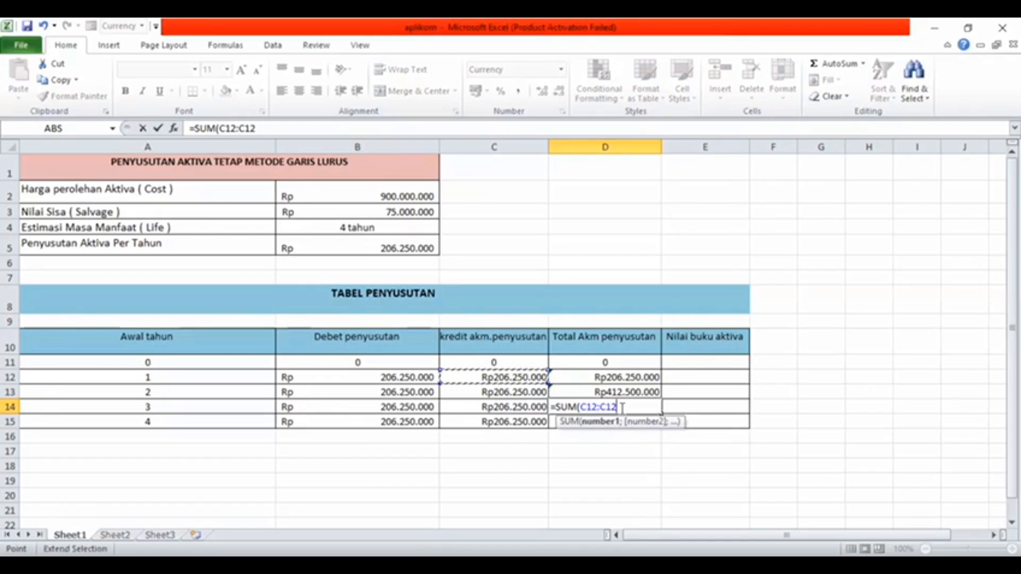
key("BackSpace")
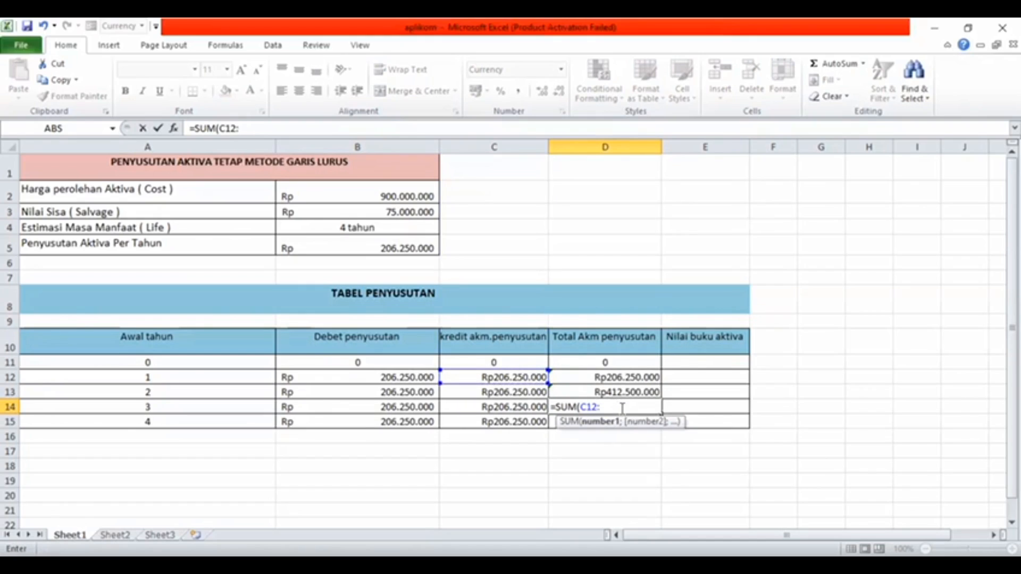
left_click(533, 392)
type(":C13:")
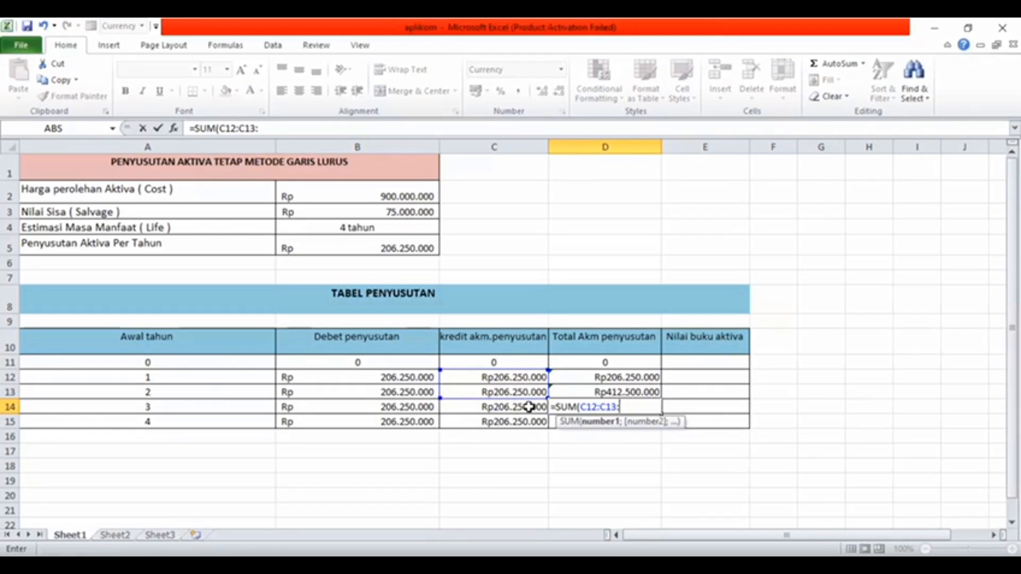
left_click(529, 407)
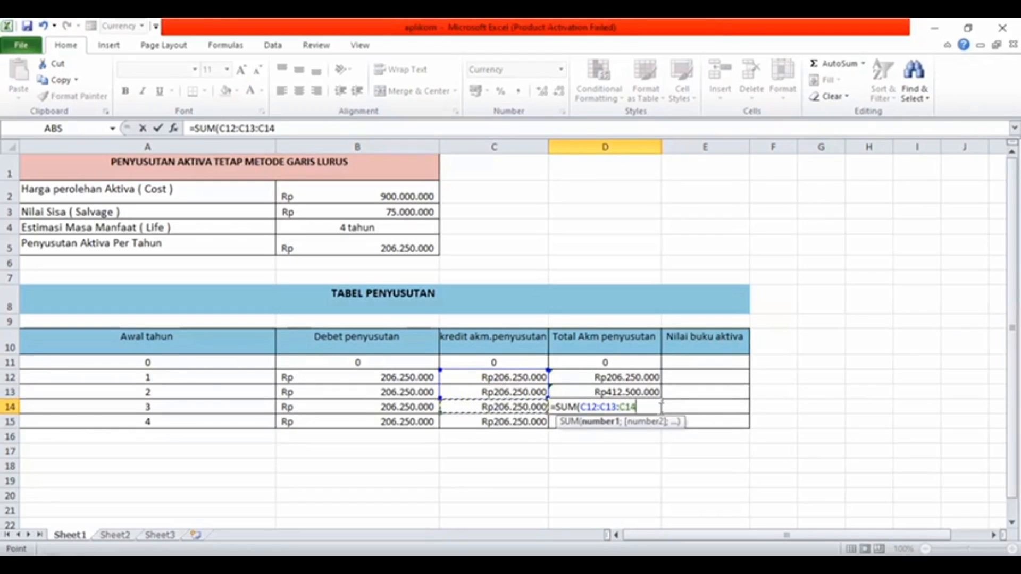
type(")")
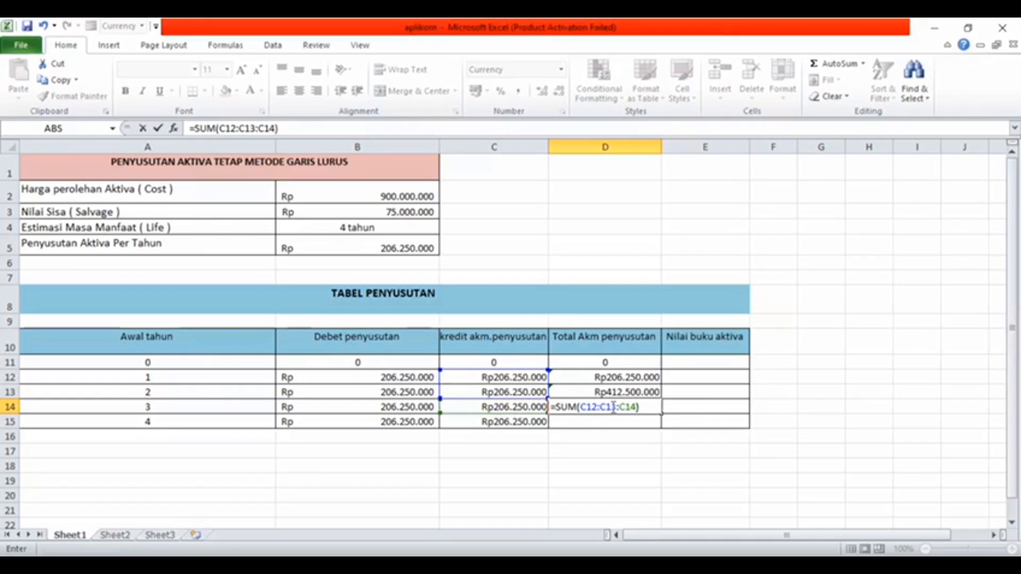
left_click(581, 406)
type("$")
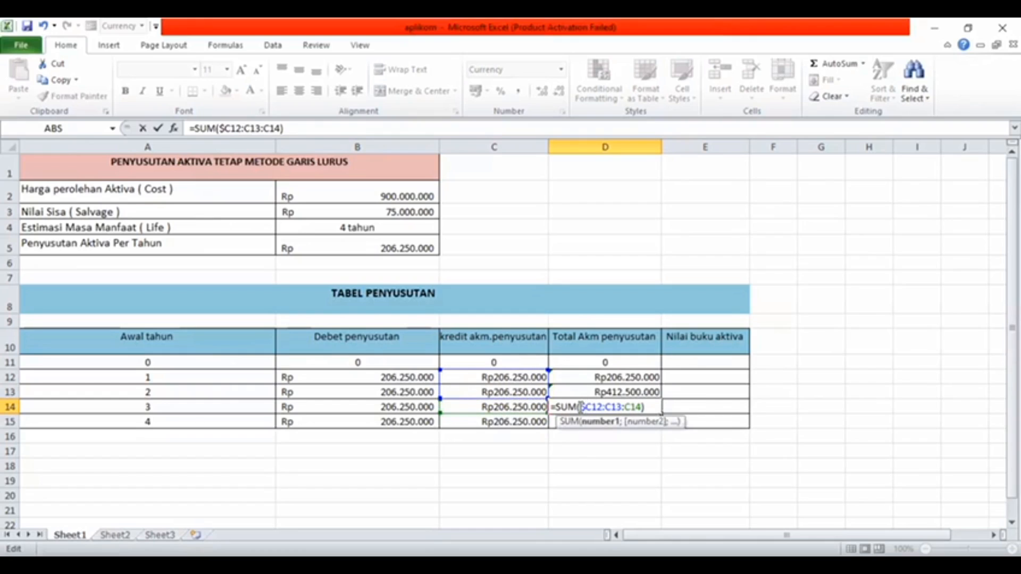
key("Return")
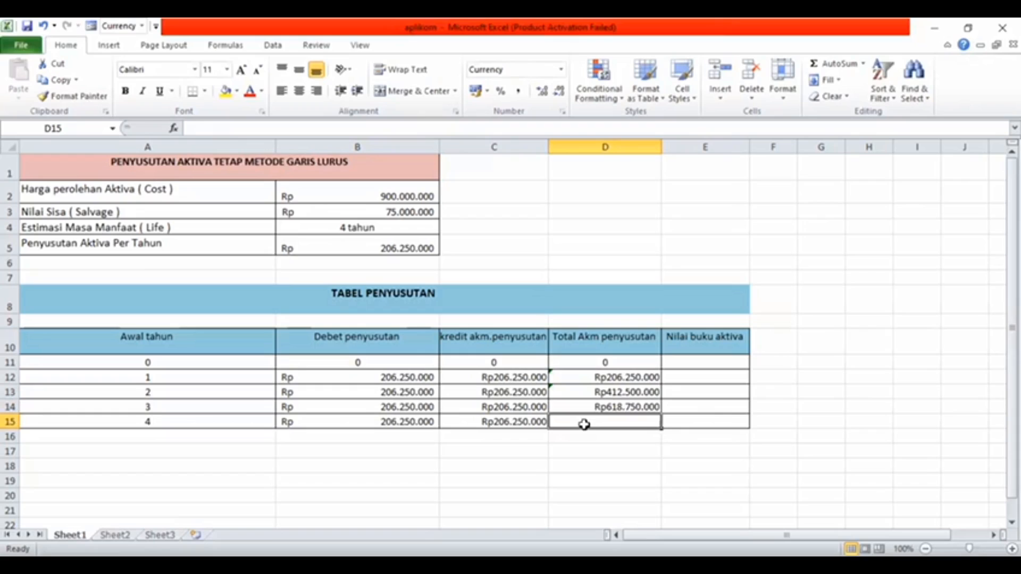
- Enter the year 4 Total Akm penyusutan in D15 as =SUM($C12:C15)
type("=S")
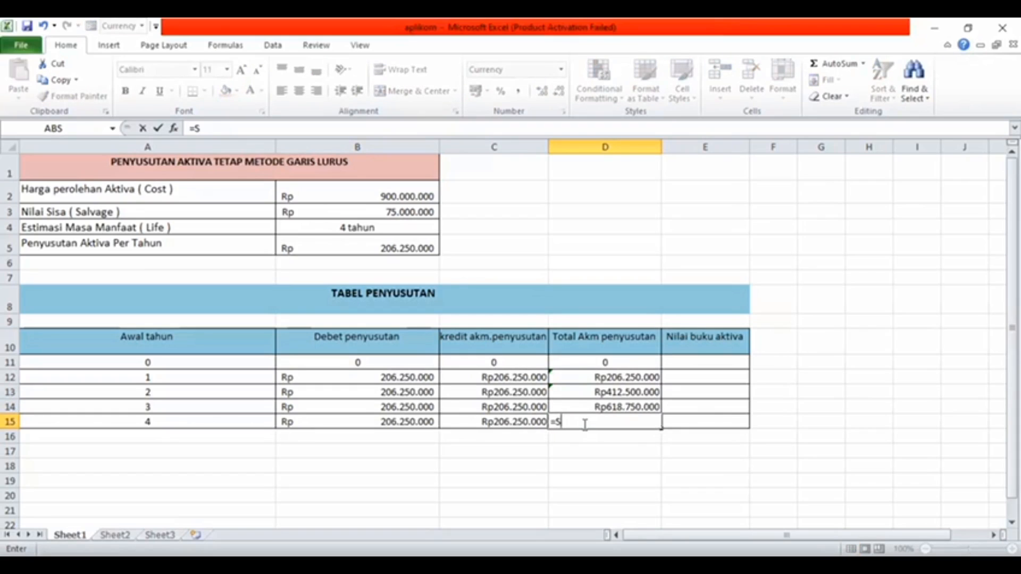
type("UM(")
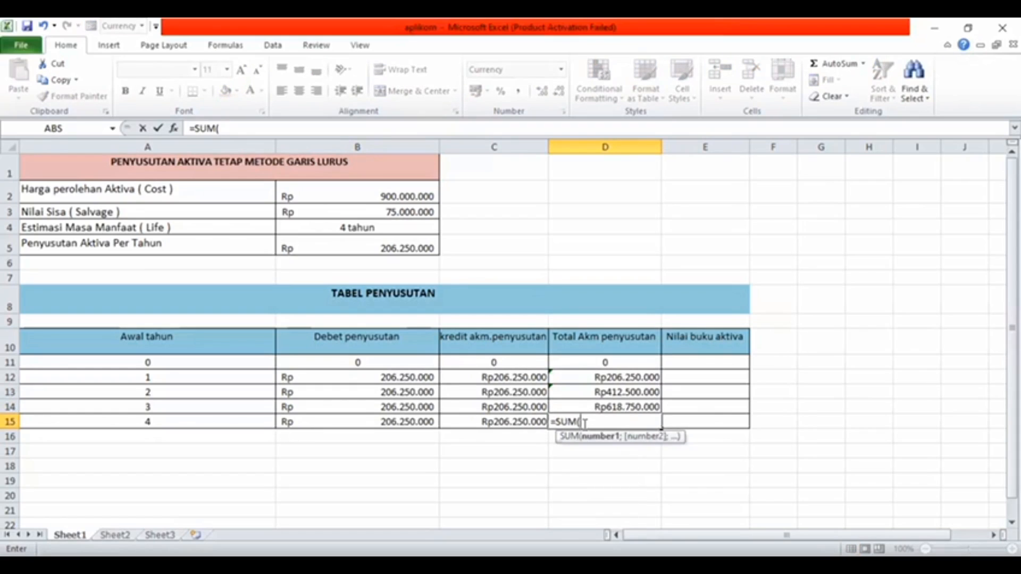
left_click(525, 378)
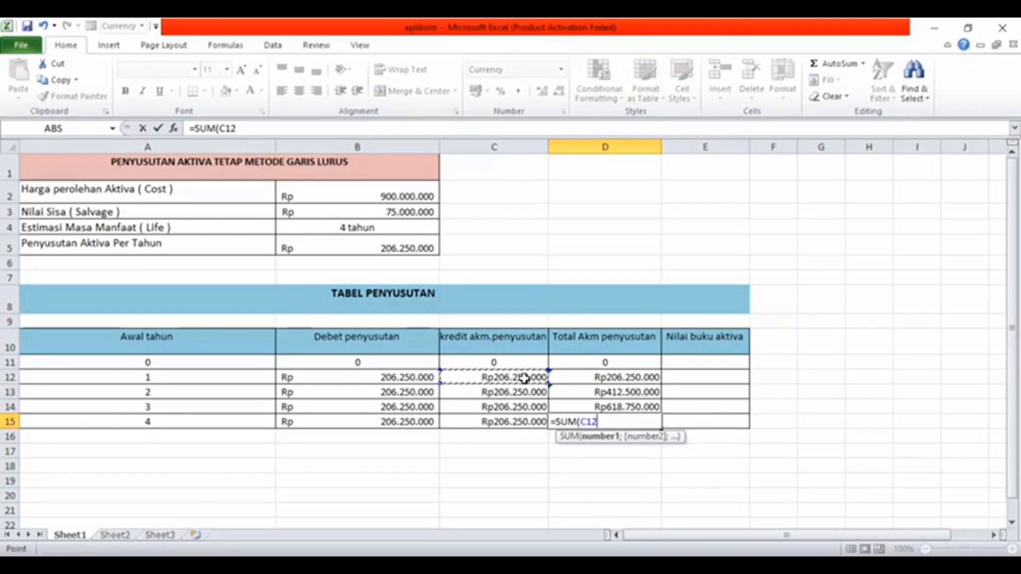
left_click(601, 423)
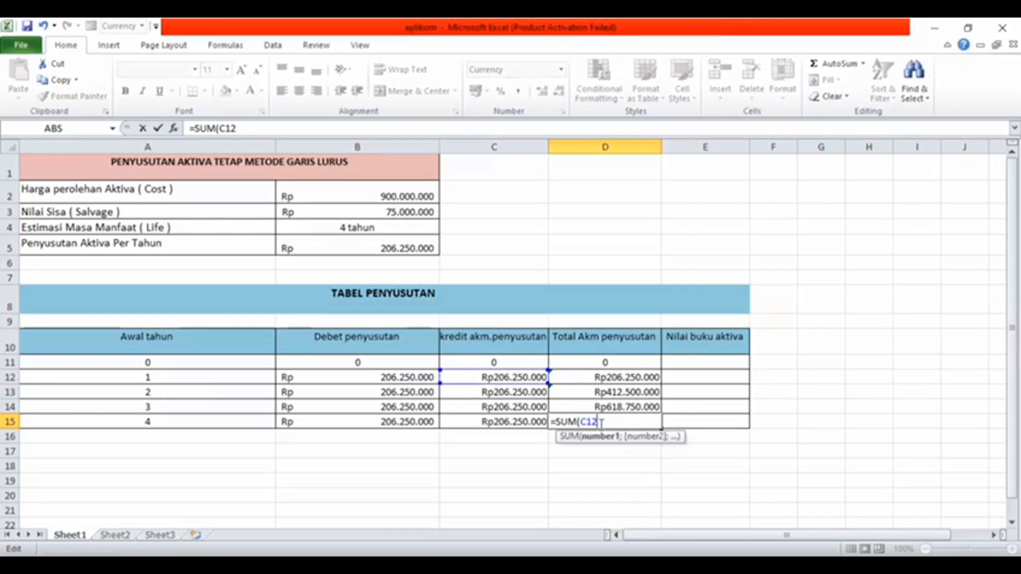
type(":")
left_click_drag(543, 380, 545, 427)
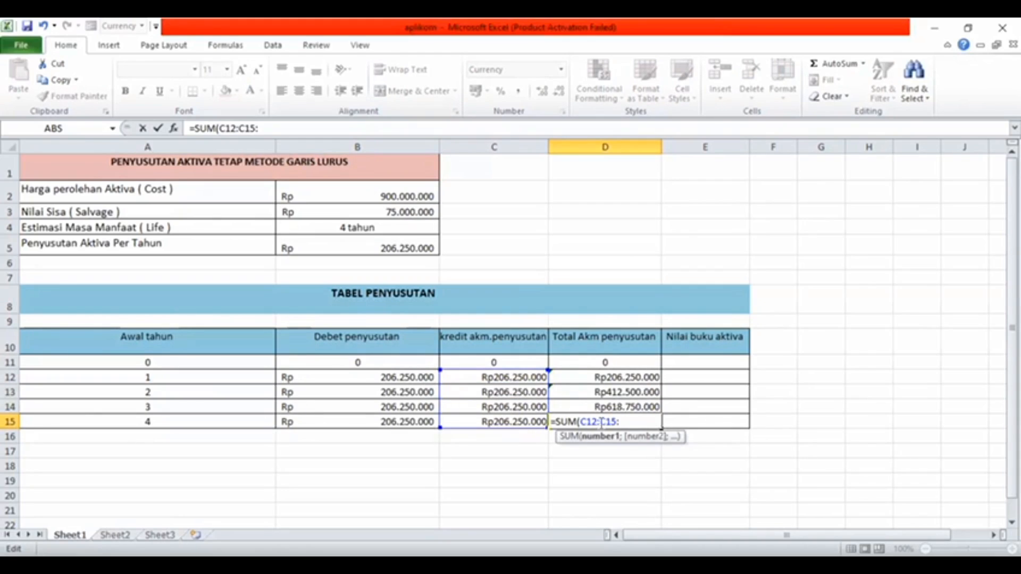
type(")")
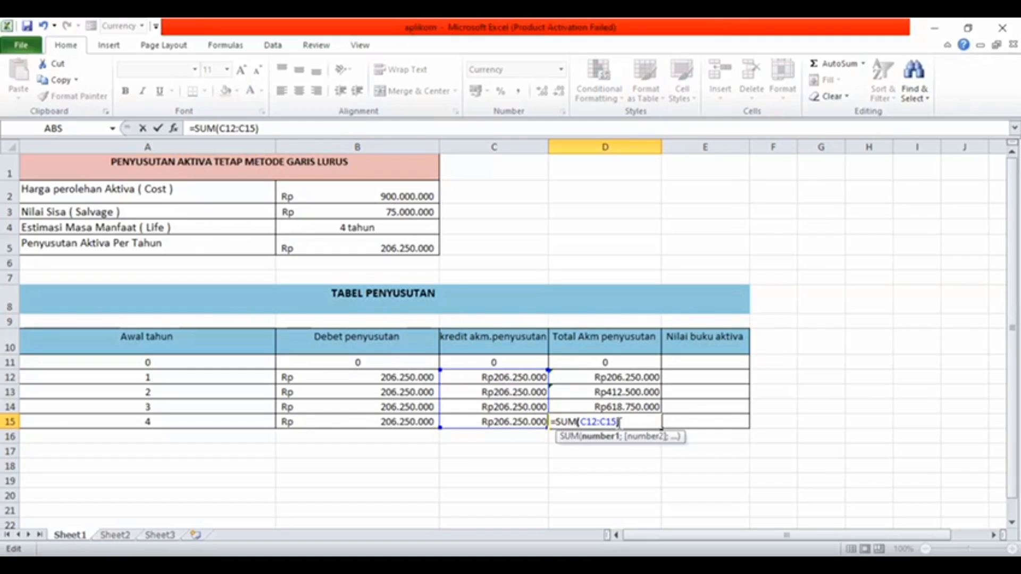
left_click(582, 423)
type("$")
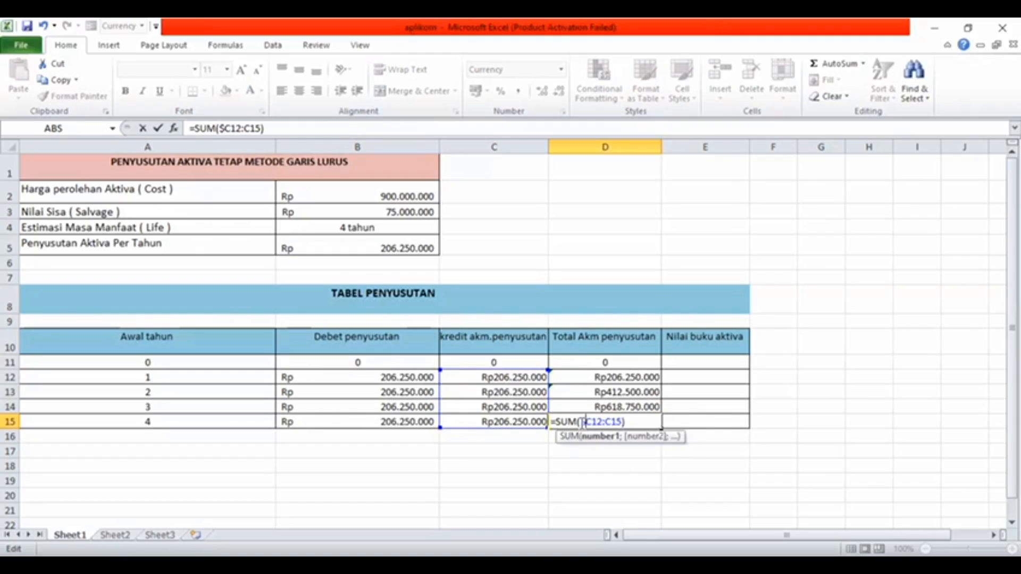
key("Return")
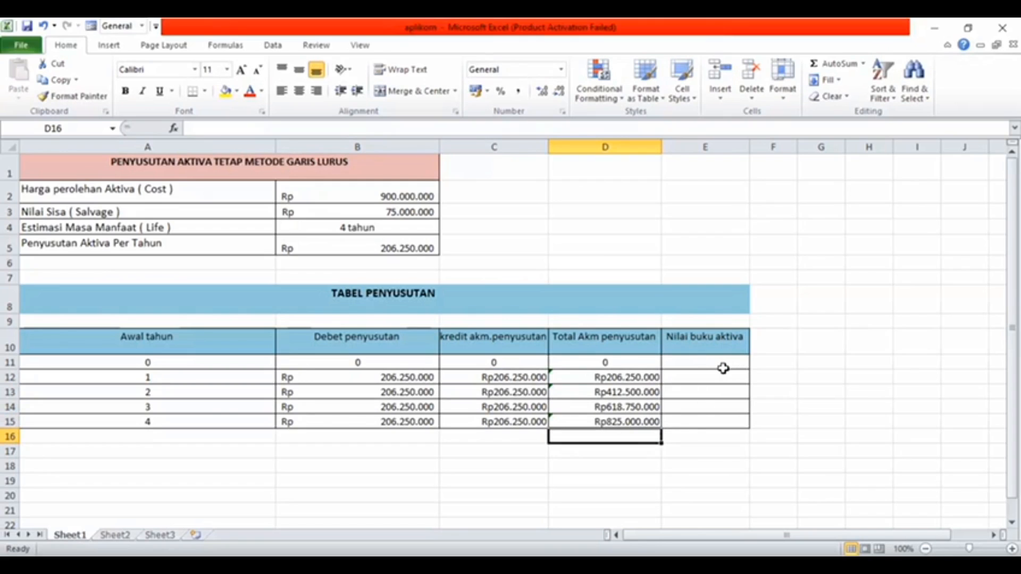
- Enter the year 0 Nilai buku aktiva in E11 as the acquisition cost minus total accumulated depreciation, =B2-D11
left_click(719, 366)
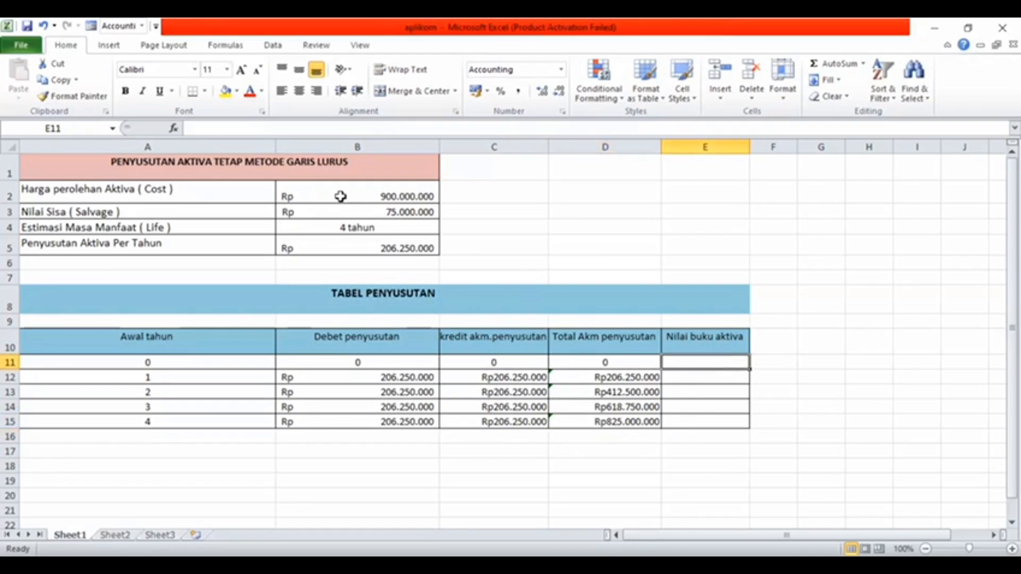
left_click(376, 196)
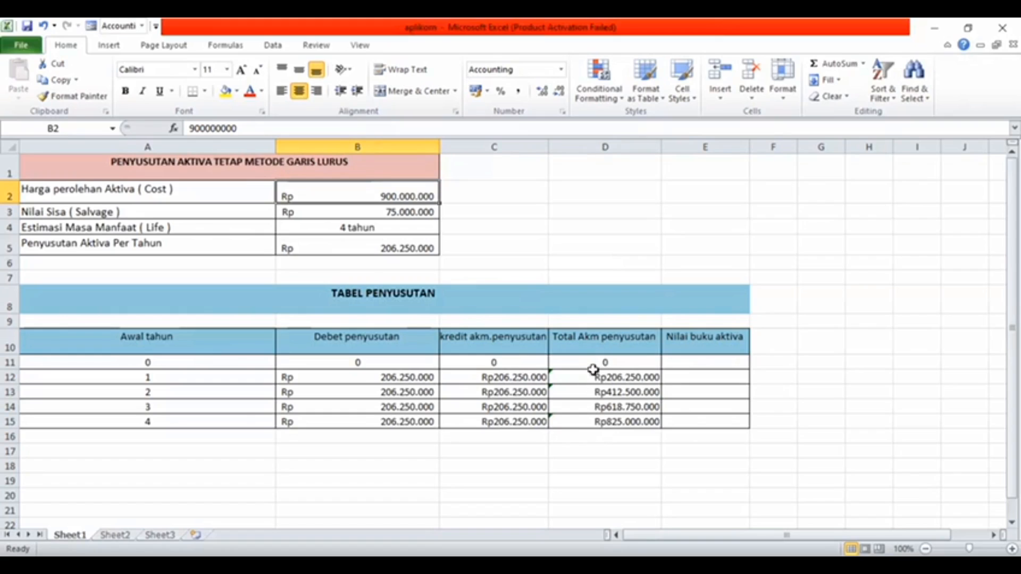
left_click(714, 361)
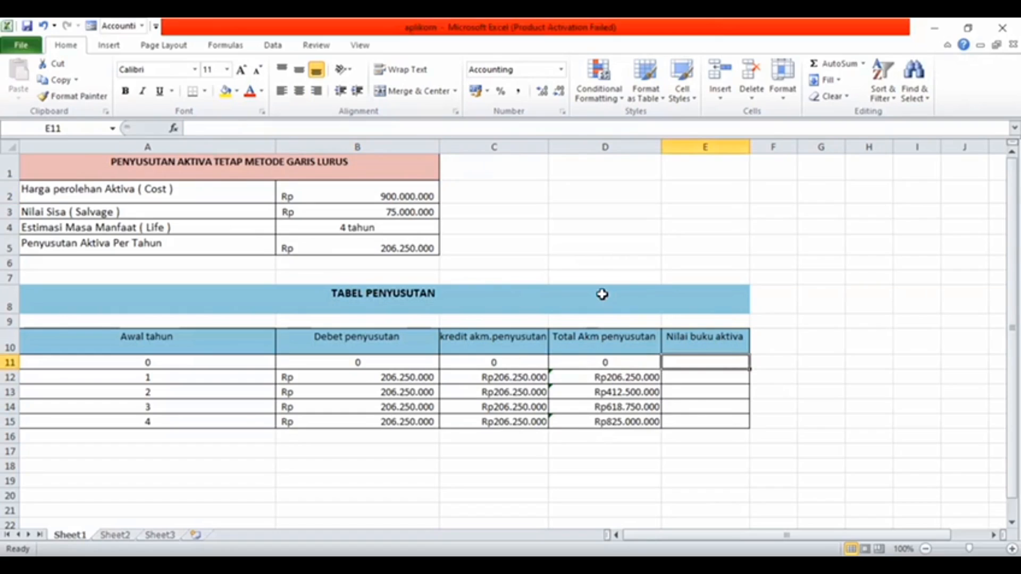
type("=")
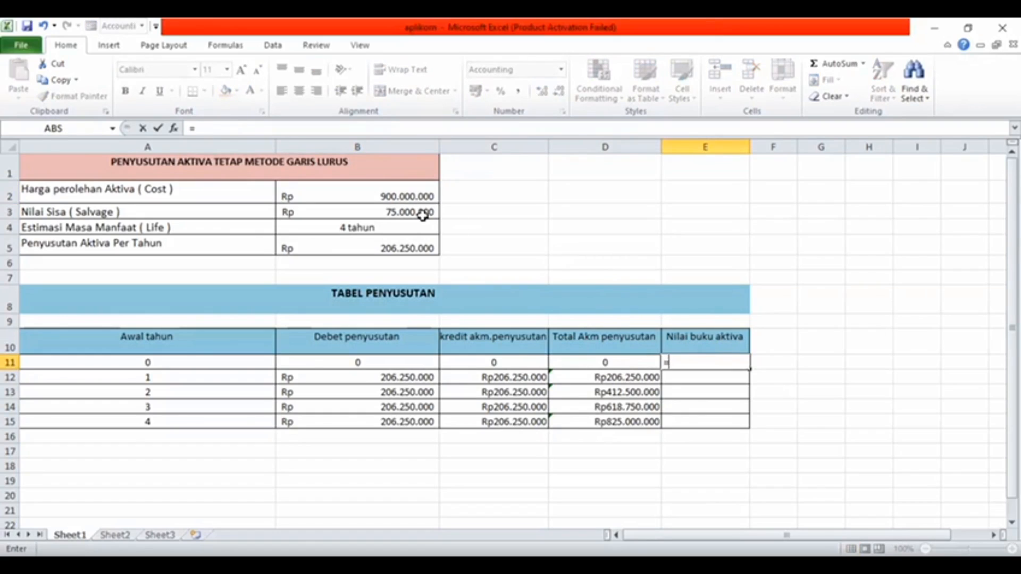
left_click(392, 191)
type("-")
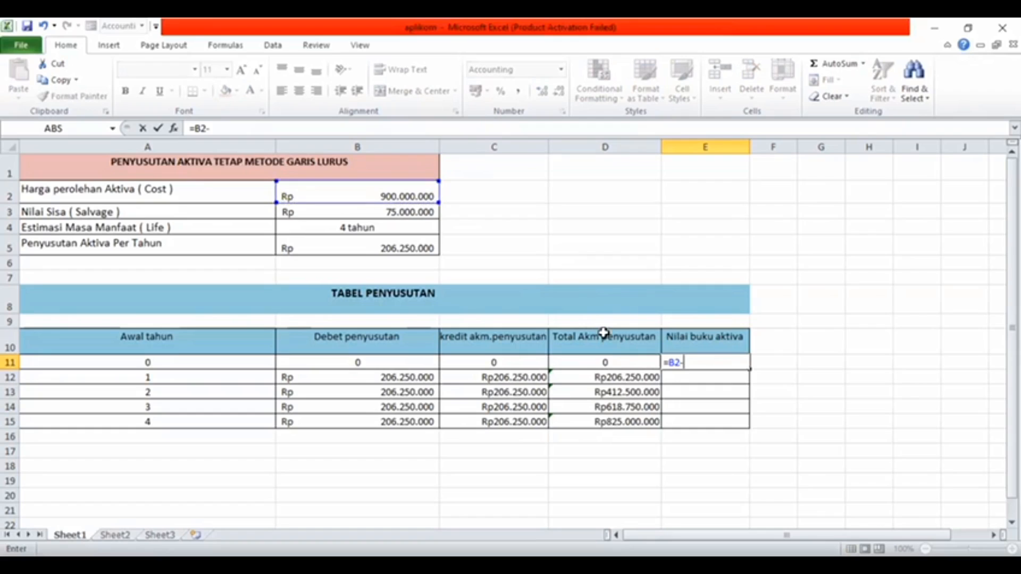
left_click(618, 363)
key("Return")
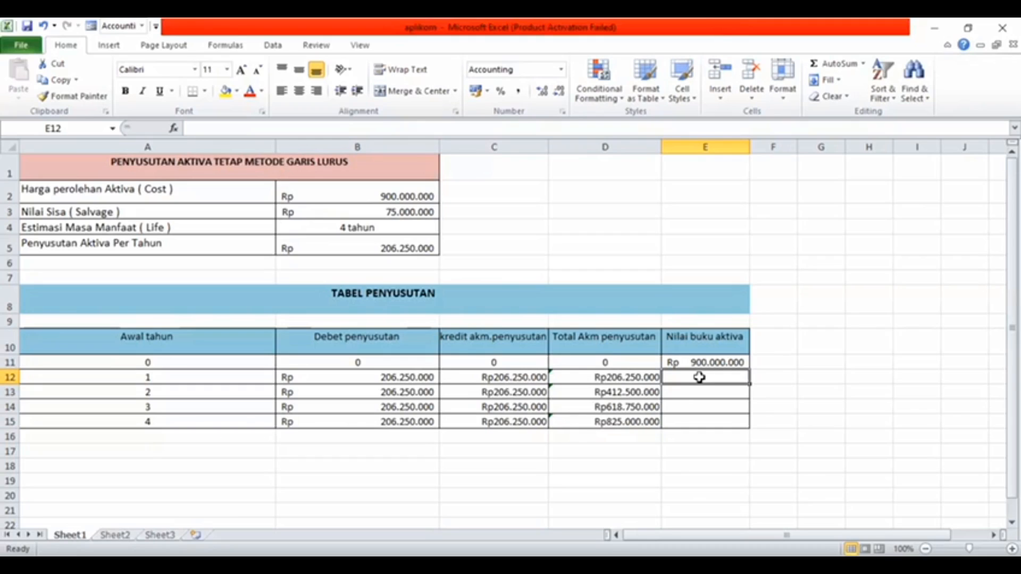
- Enter the year 1 Nilai buku aktiva in E12 as =B2-D12
type("=")
left_click(421, 193)
type("-")
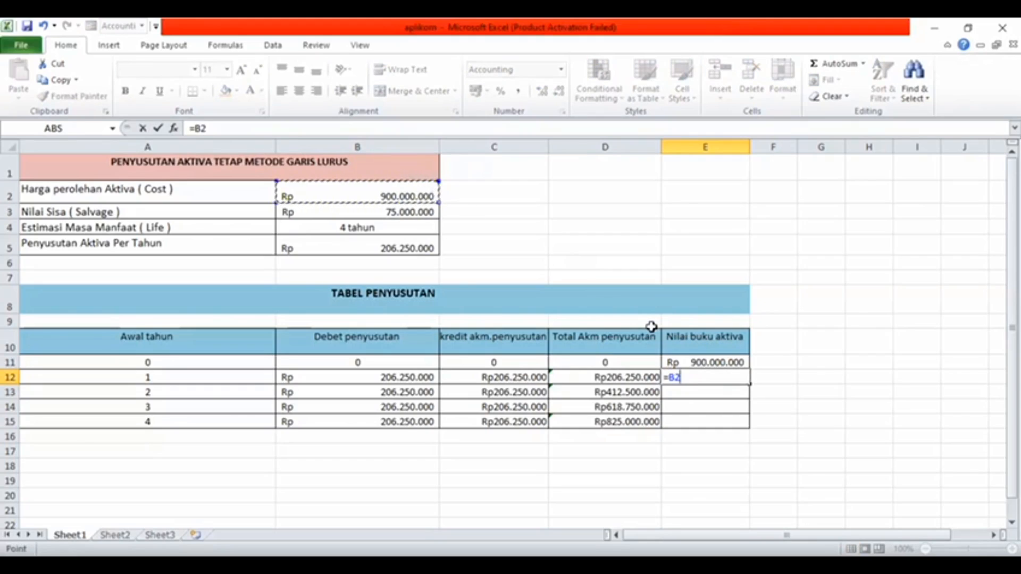
left_click(640, 378)
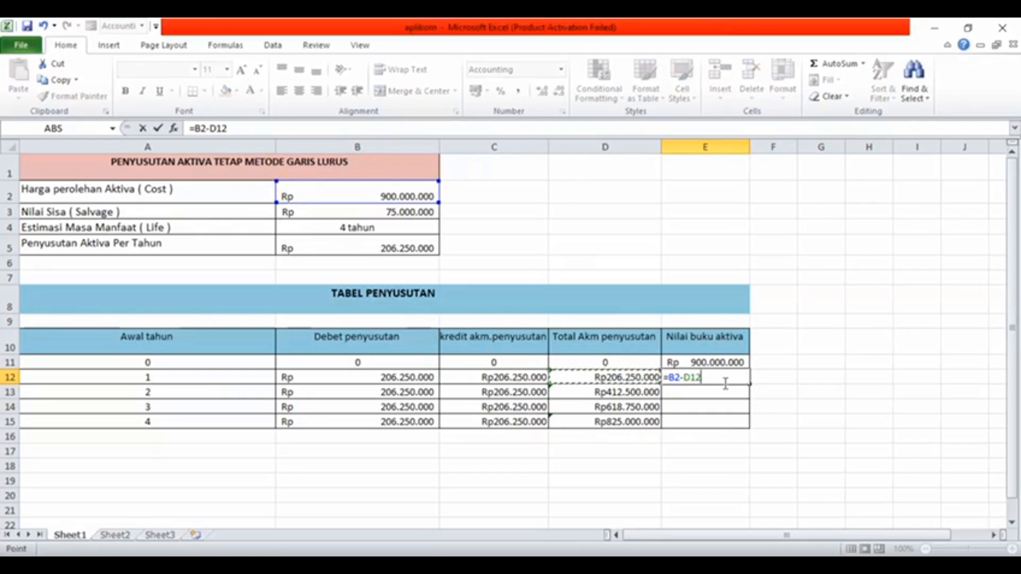
key("Return")
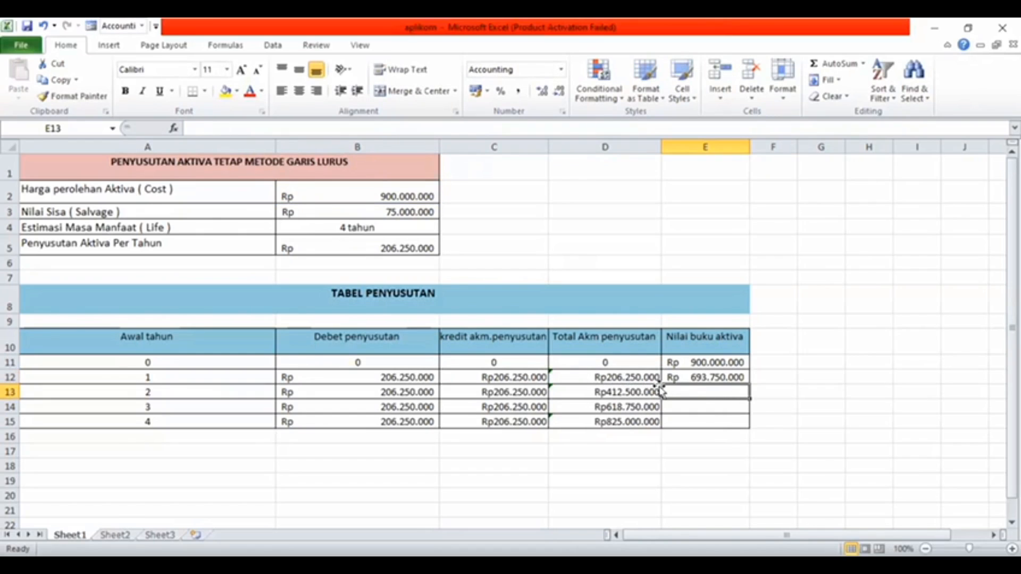
- Enter the year 2 Nilai buku aktiva in E13 as =B2-D13
type("=")
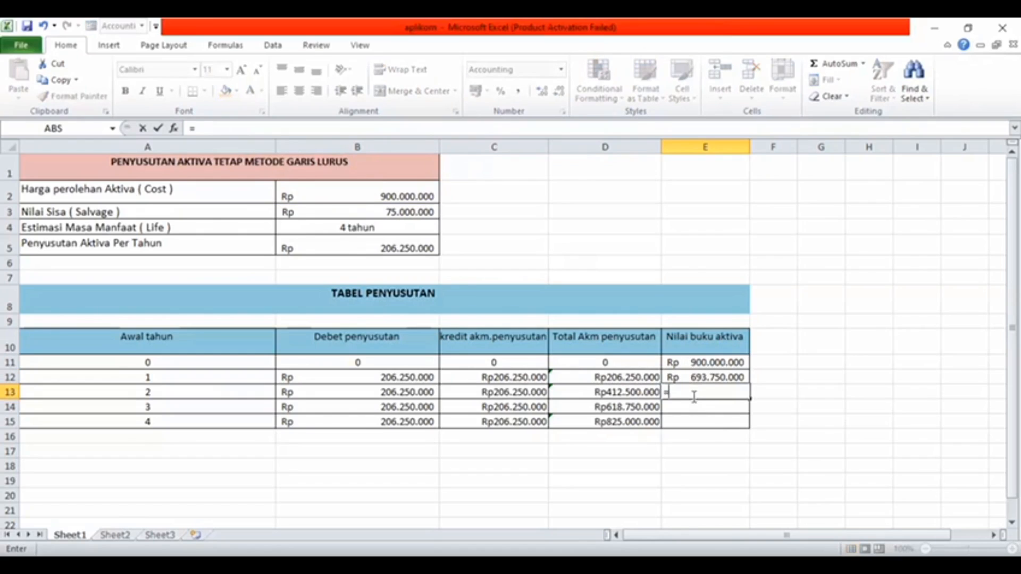
left_click(422, 195)
type("-")
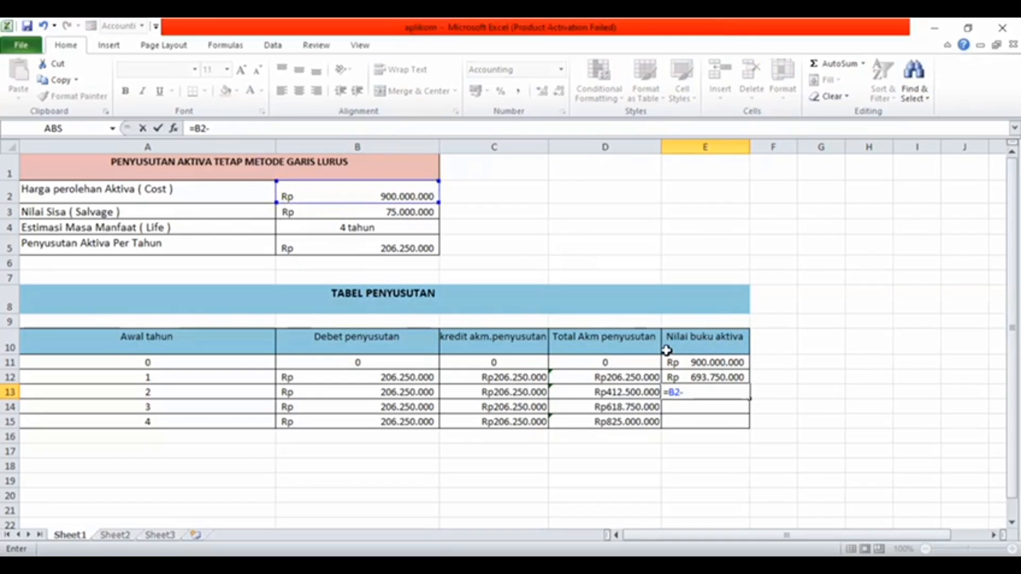
left_click(640, 392)
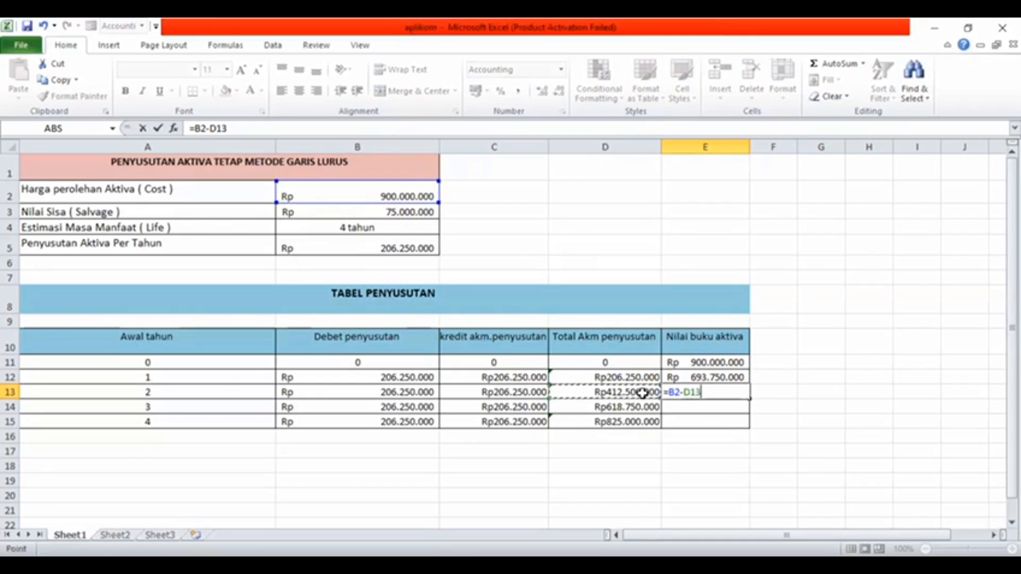
key("Return")
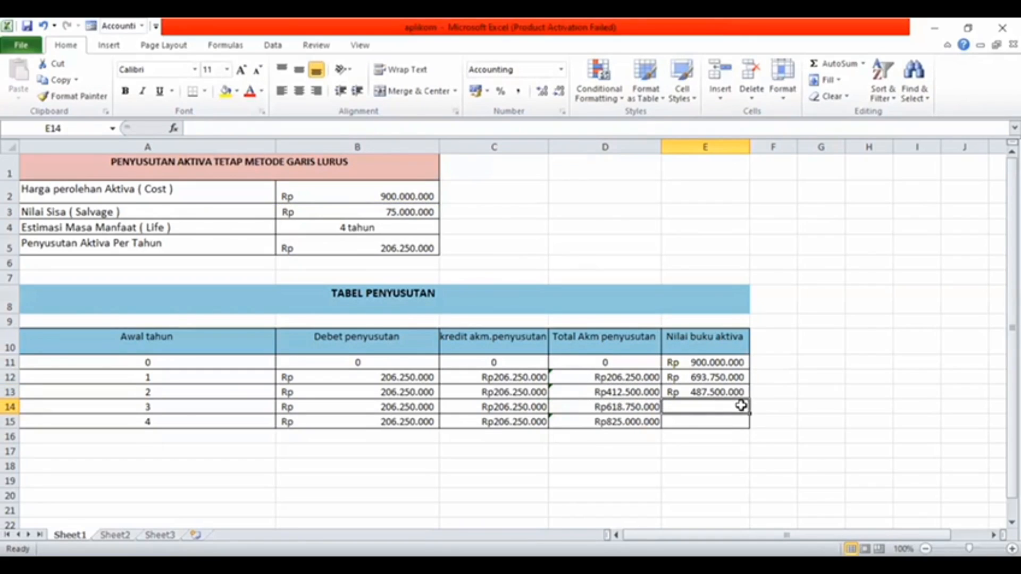
- Enter the year 3 Nilai buku aktiva in E14 as =B2-D14
type("=")
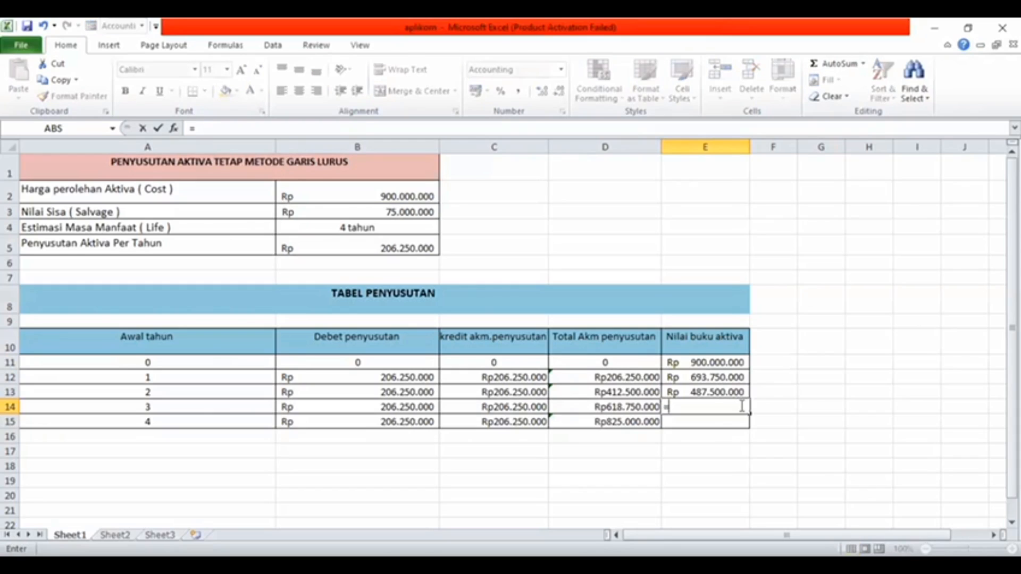
left_click(396, 195)
type("-")
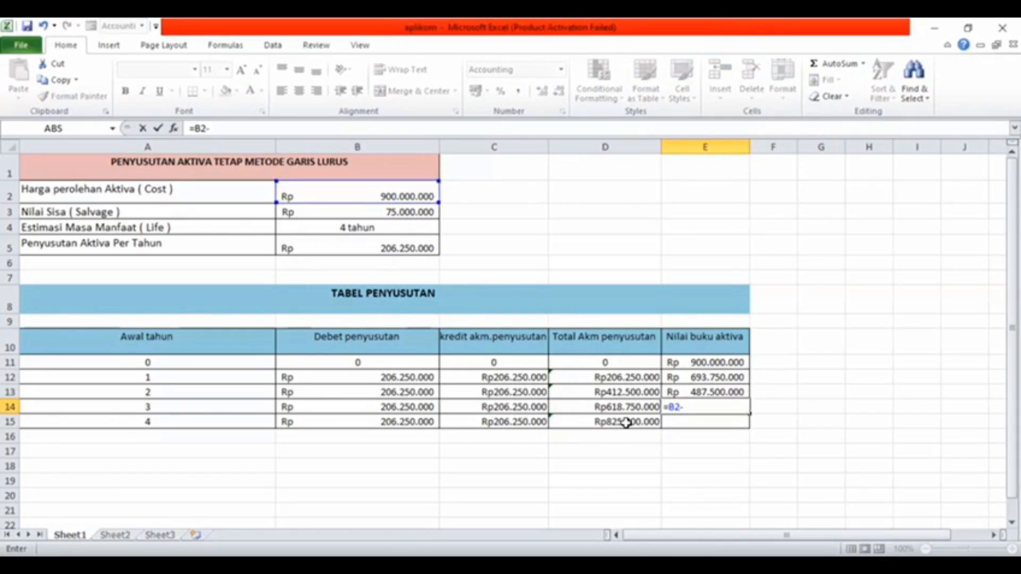
left_click(626, 407)
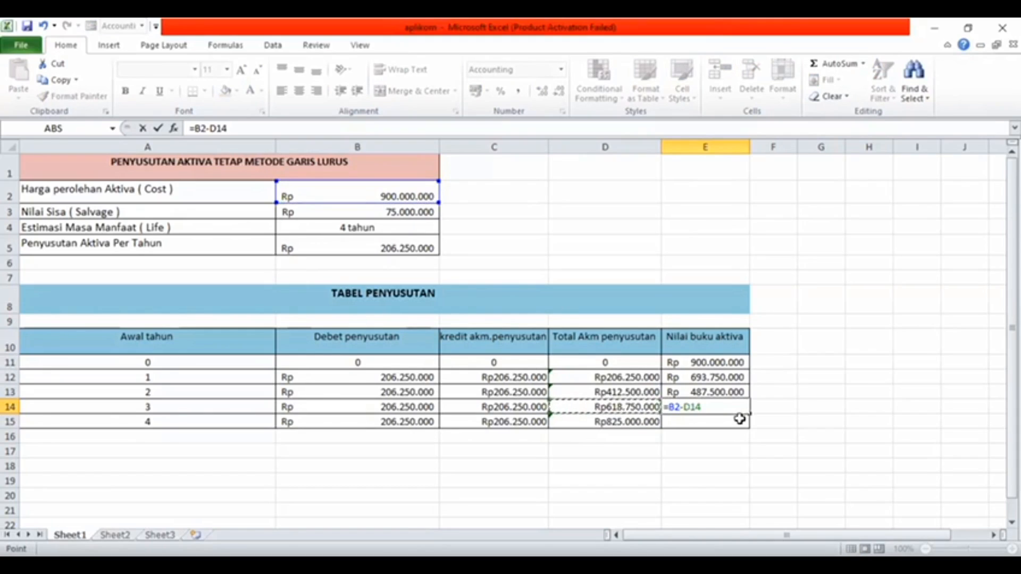
key("Return")
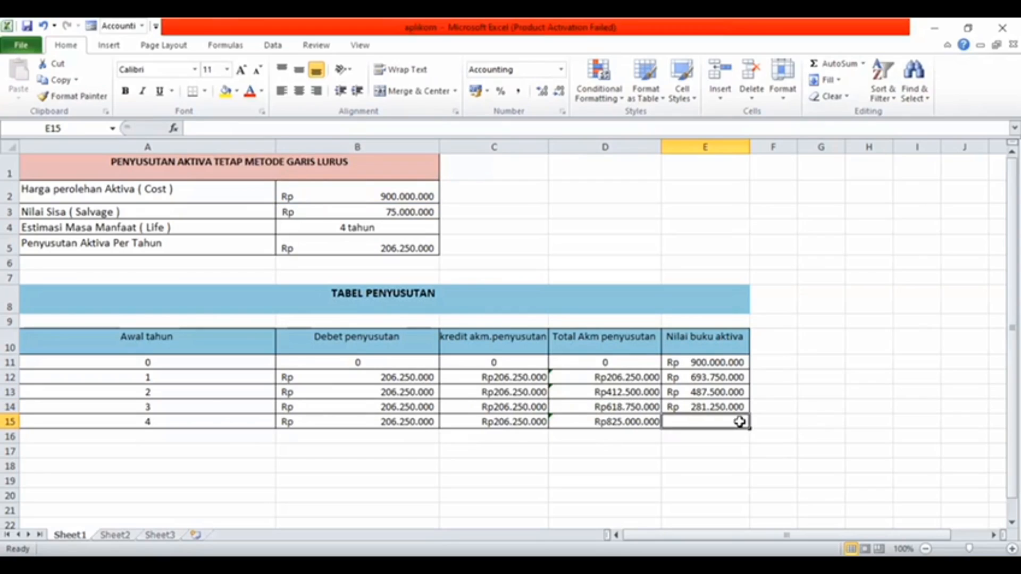
- Enter the year 4 Nilai buku aktiva in E15 as =B2-D15
type("=")
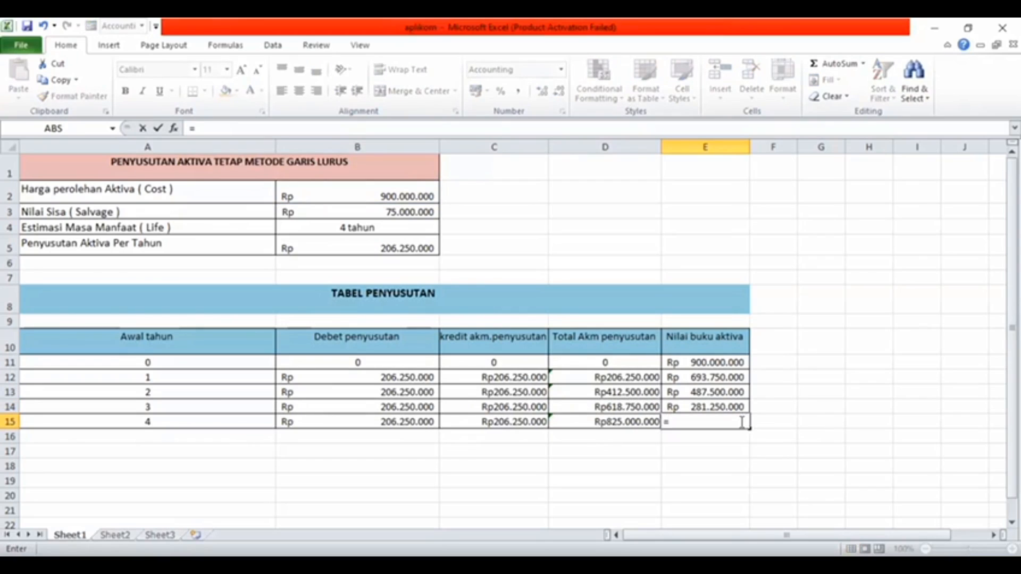
left_click(420, 198)
type("-")
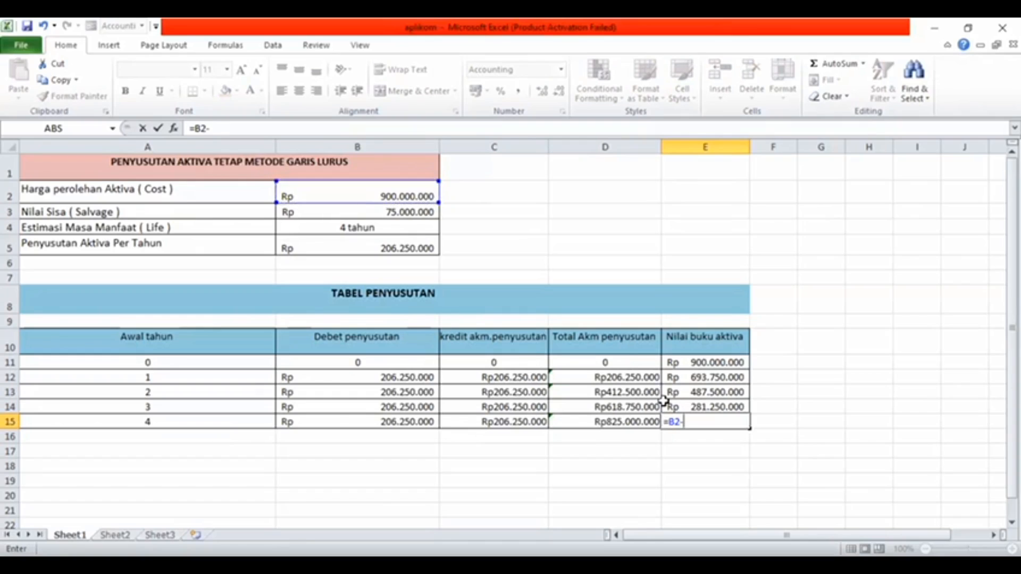
left_click(651, 422)
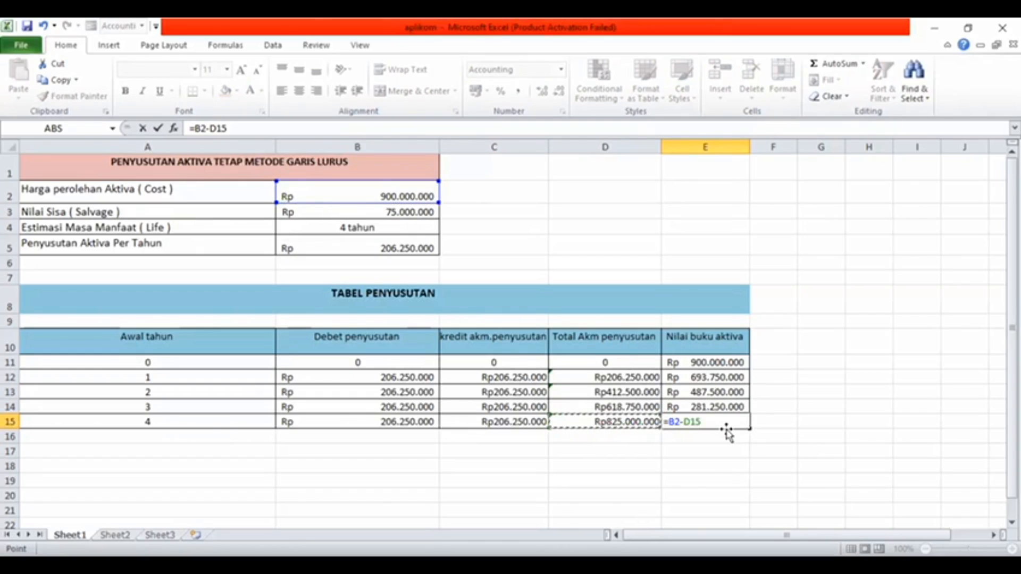
key("Return")
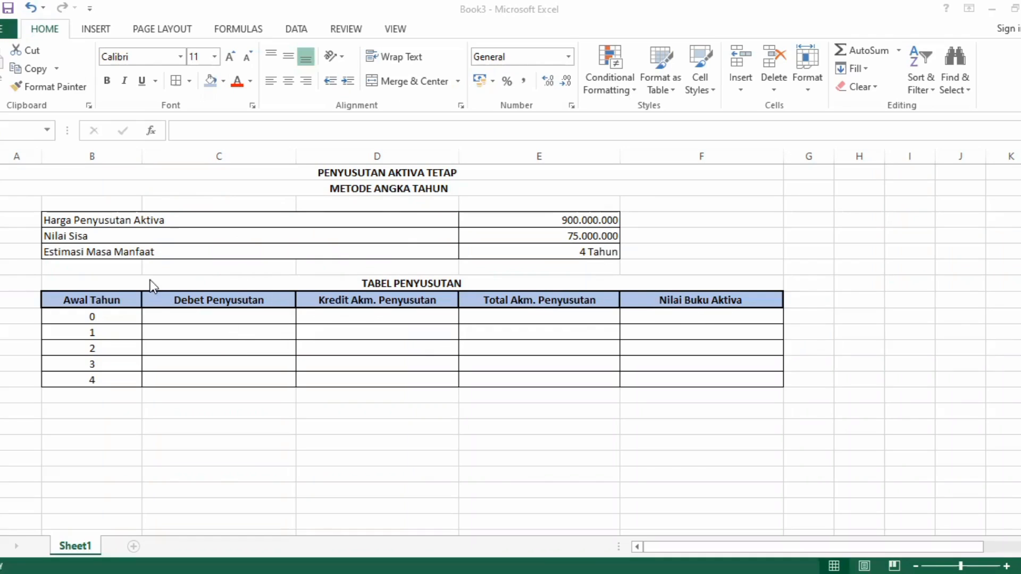
- In the Metode Angka Tahun table of Book3, enter 0 as the year 0 Debet Penyusutan
left_click(244, 317)
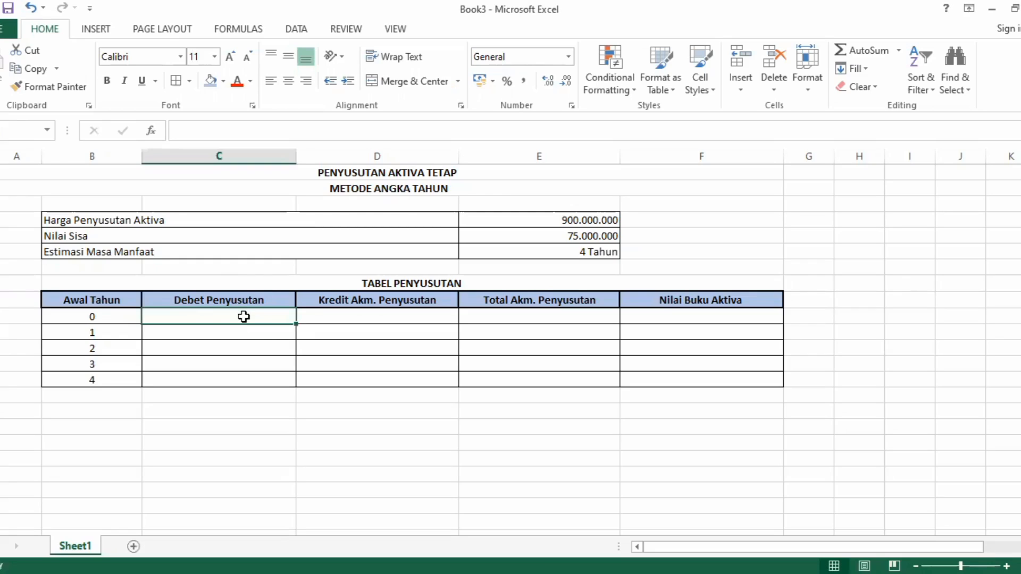
type("0")
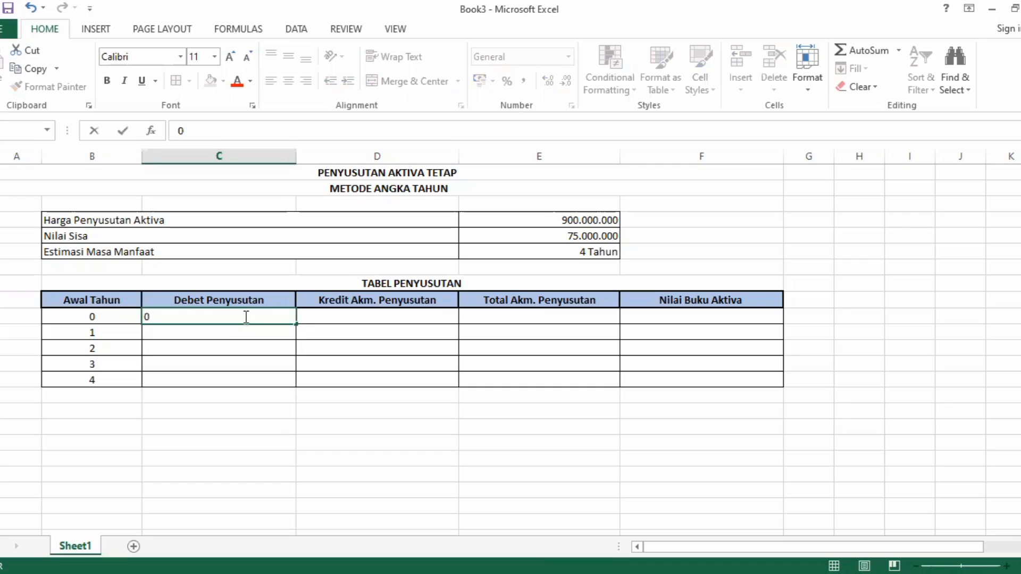
left_click(239, 333)
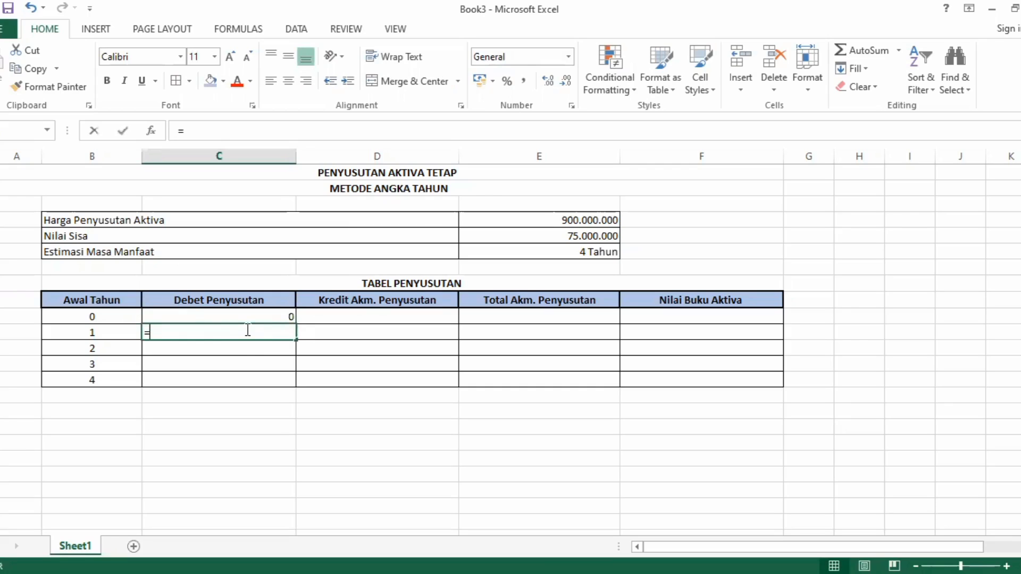
- Begin the year 1 Debet Penyusutan formula in C11 as SYD with the Harga Penyusutan Aktiva cell E$4 as cost
type("=")
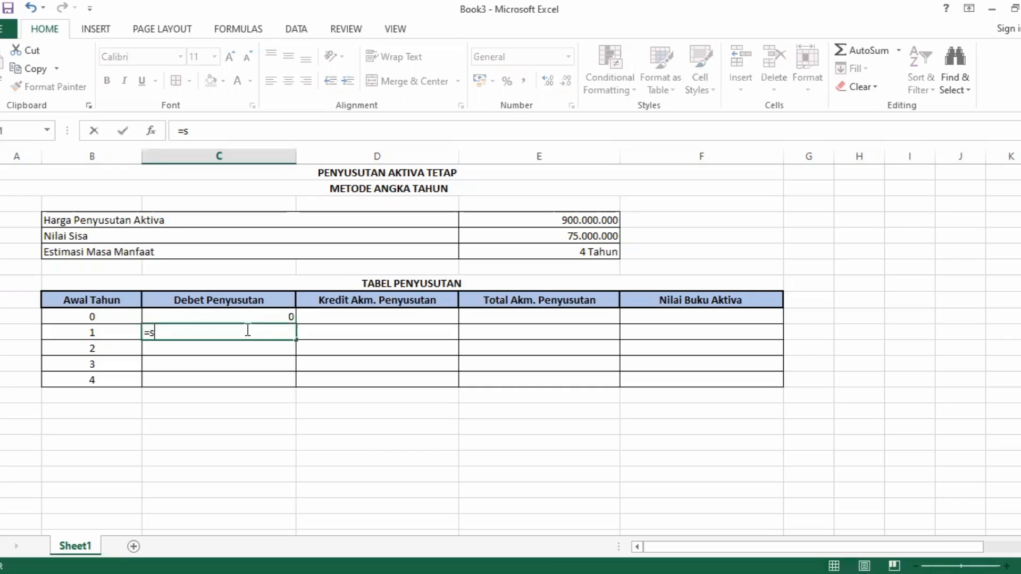
key("BackSpace")
type("s")
key("BackSpace")
type("s")
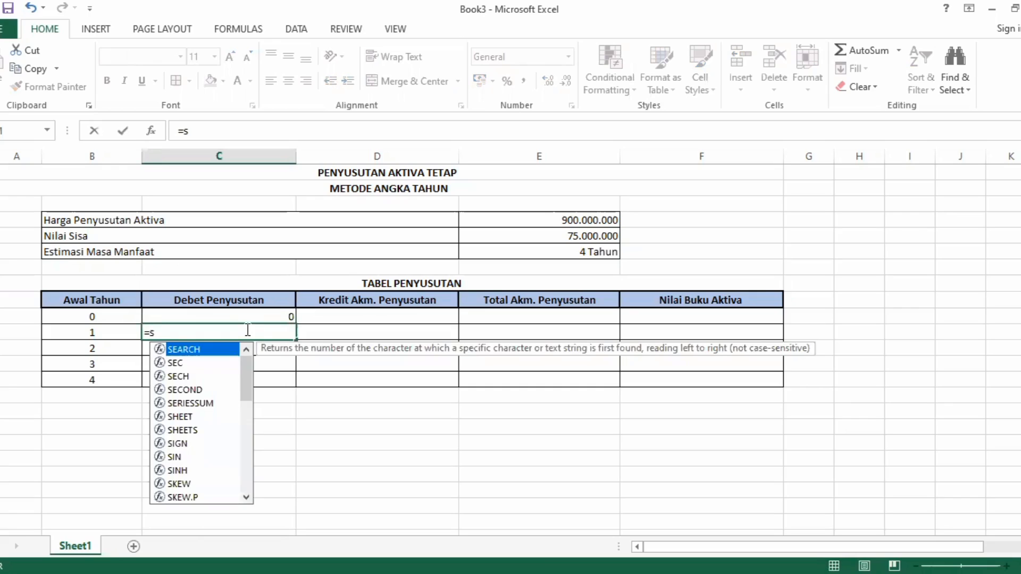
key("BackSpace")
type("SYD")
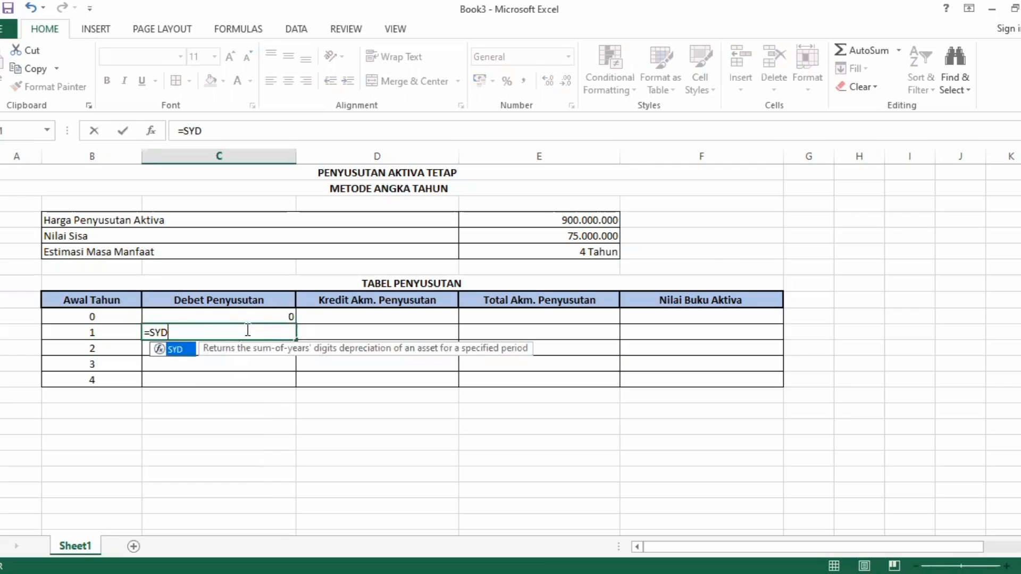
type("(")
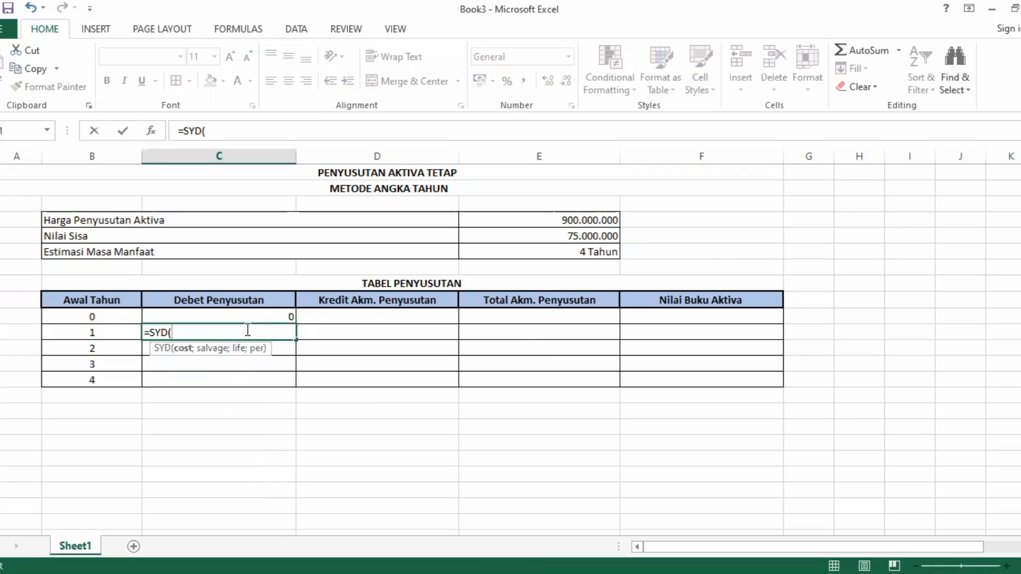
left_click(573, 218)
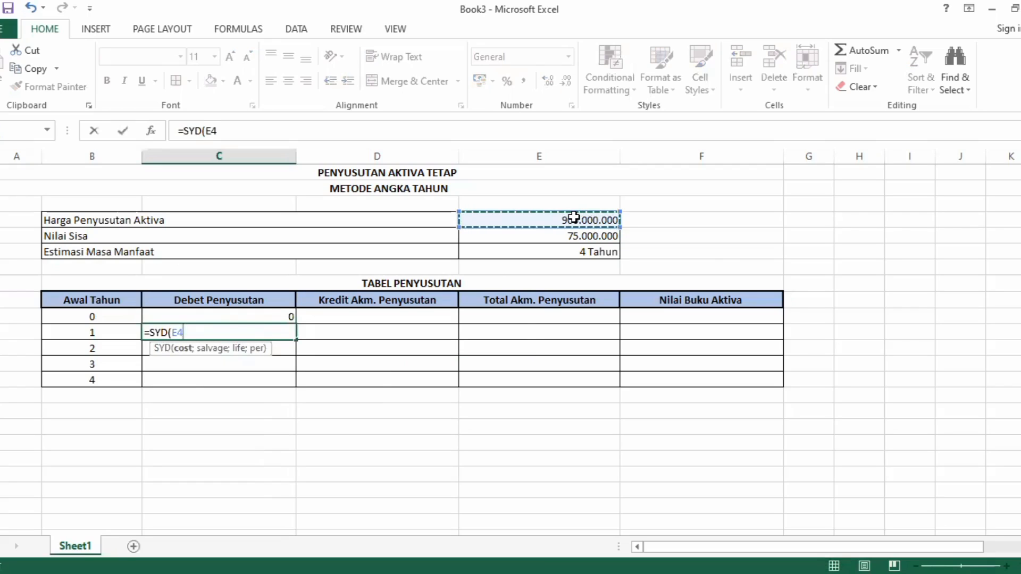
left_click(178, 332)
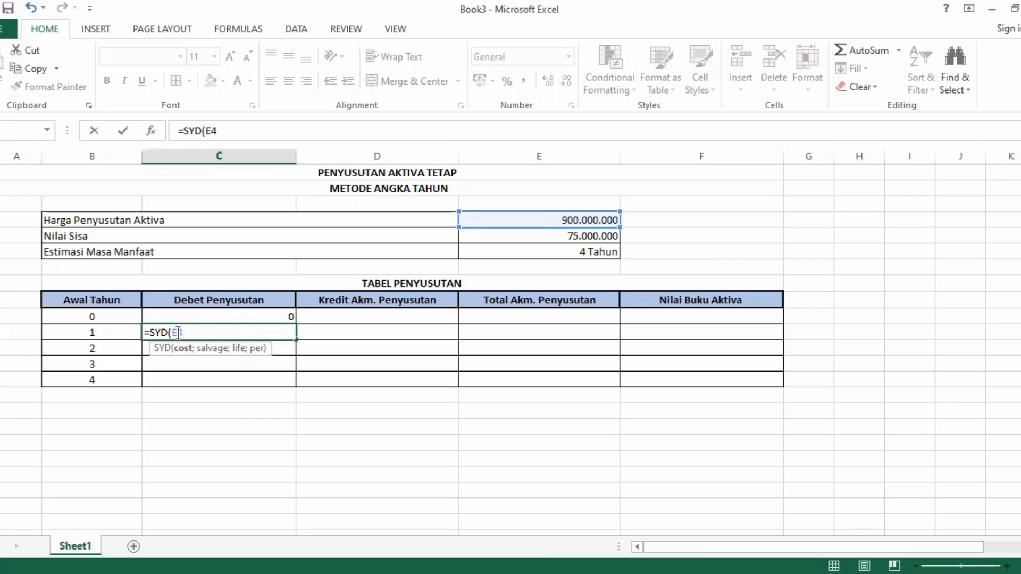
type("$4;")
- Complete the SYD formula with E$5 as salvage, E$6 as life and B11 as period, and fill it down through year 4
left_click(593, 237)
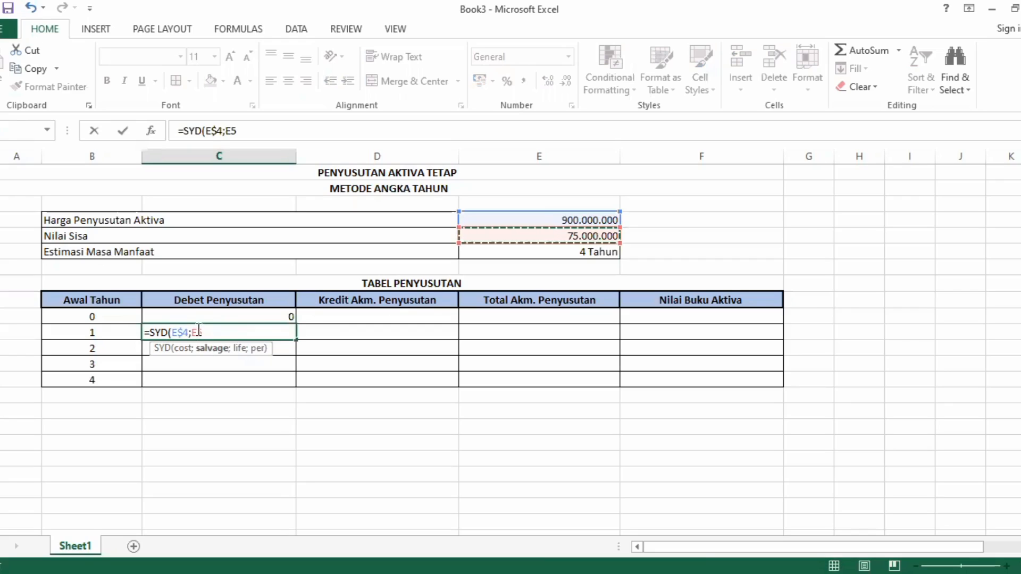
key("F4")
key("F4")
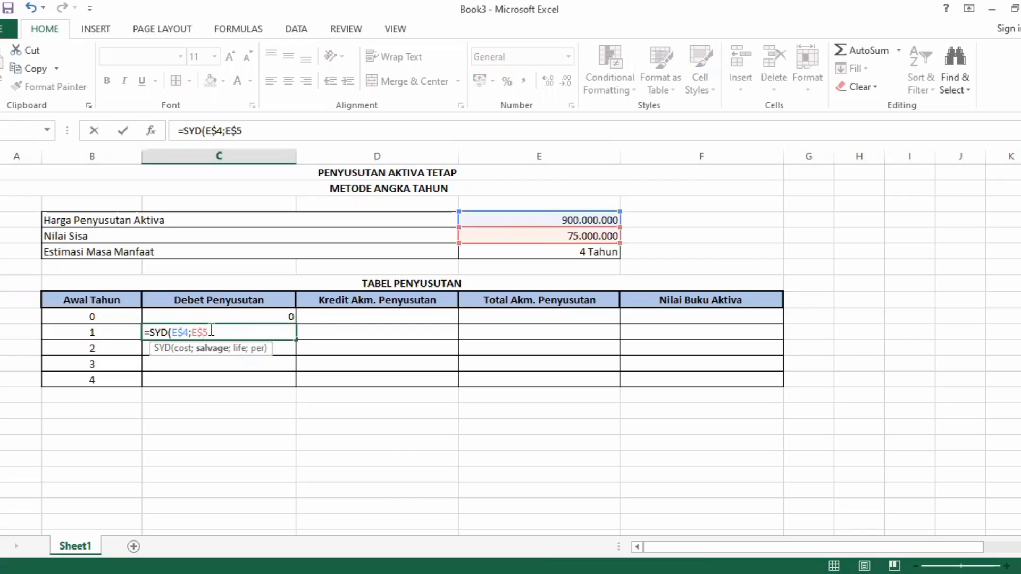
type(";")
left_click(578, 252)
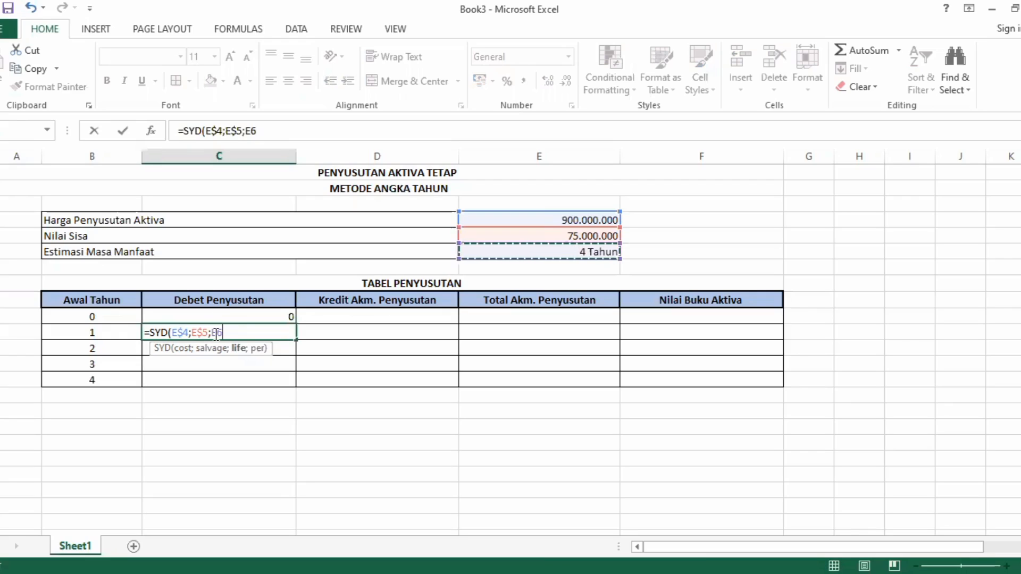
left_click(217, 333)
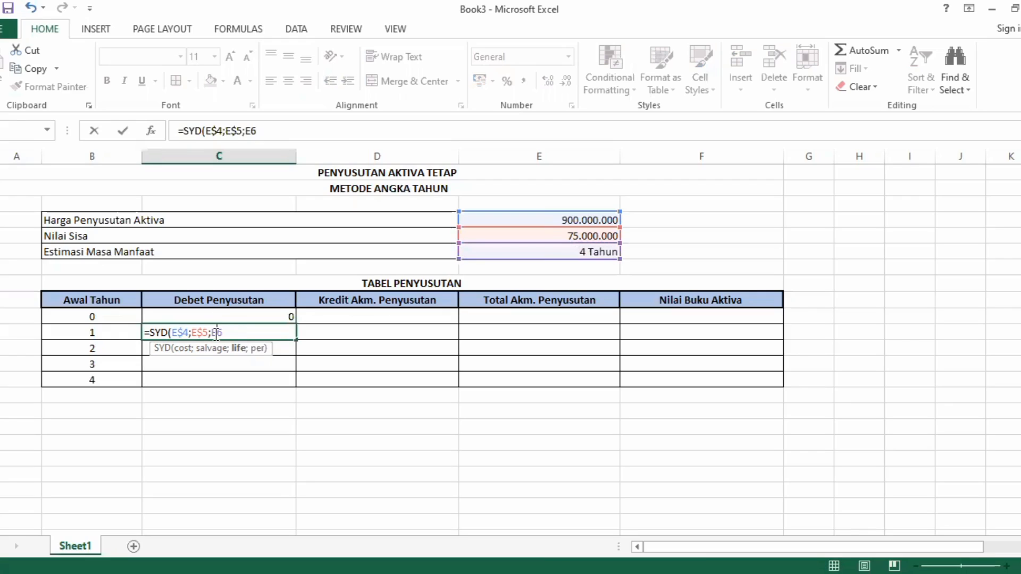
type("$4;")
key("Left")
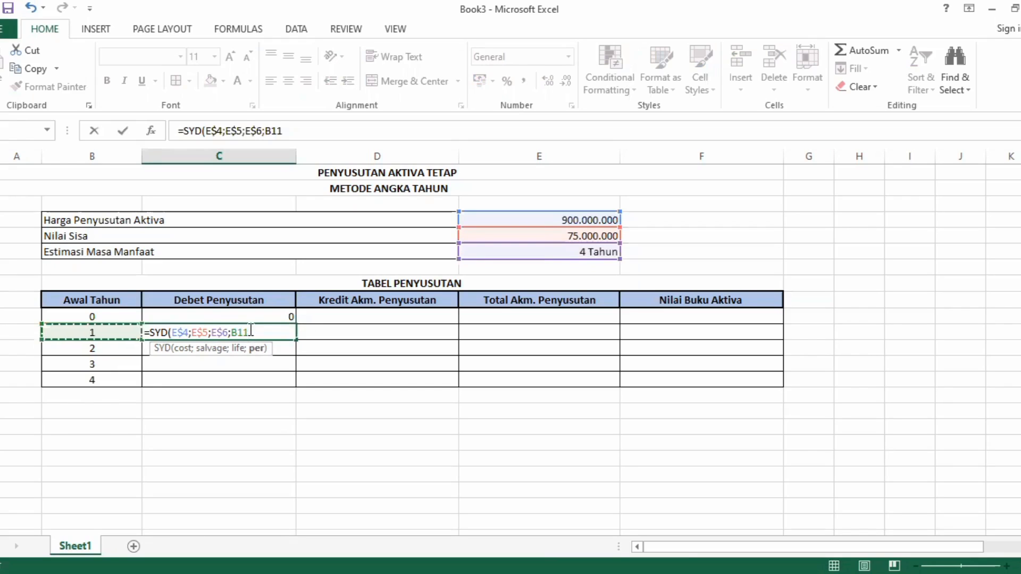
type(")")
key("Return")
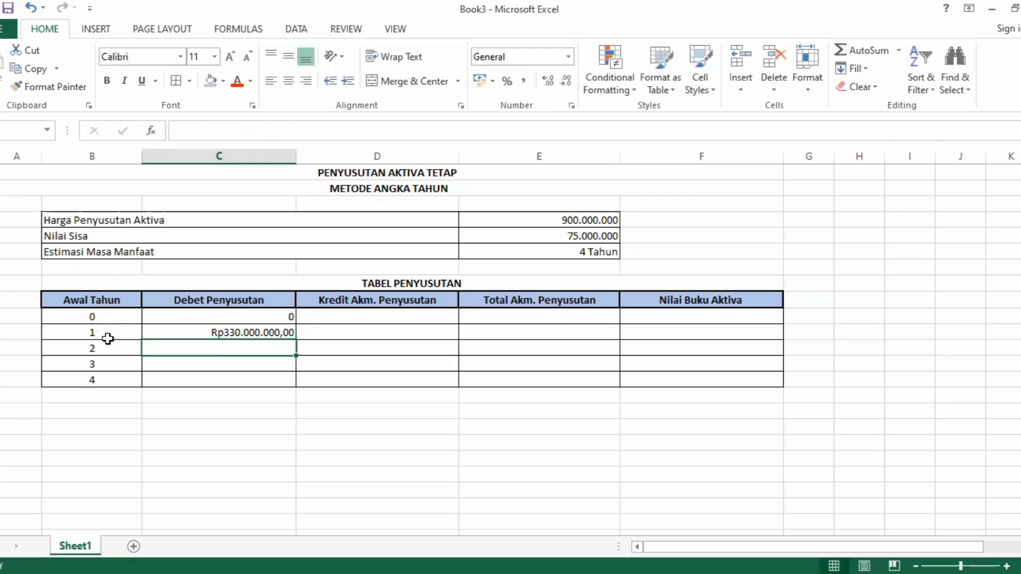
left_click(272, 330)
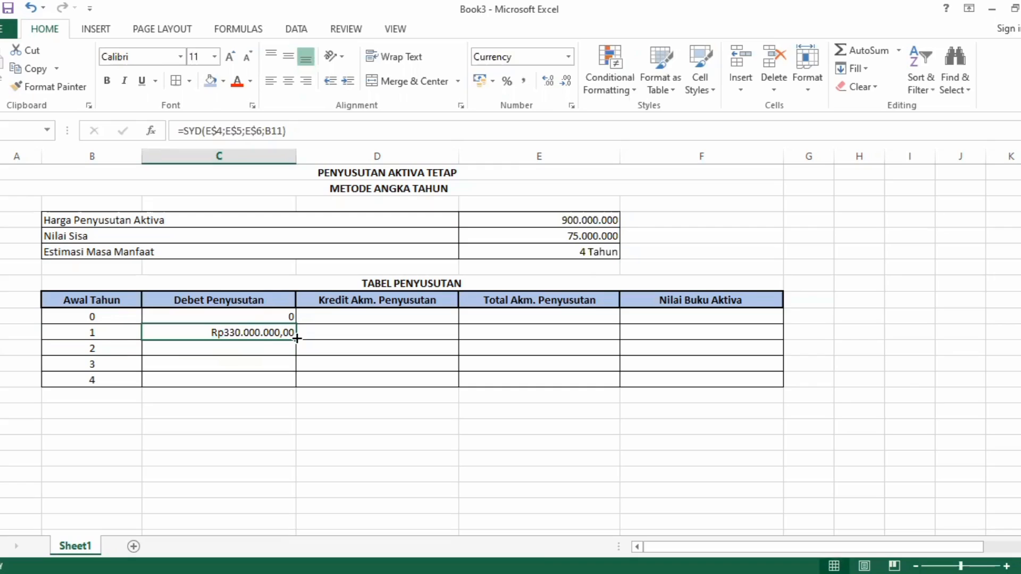
left_click_drag(296, 338, 297, 383)
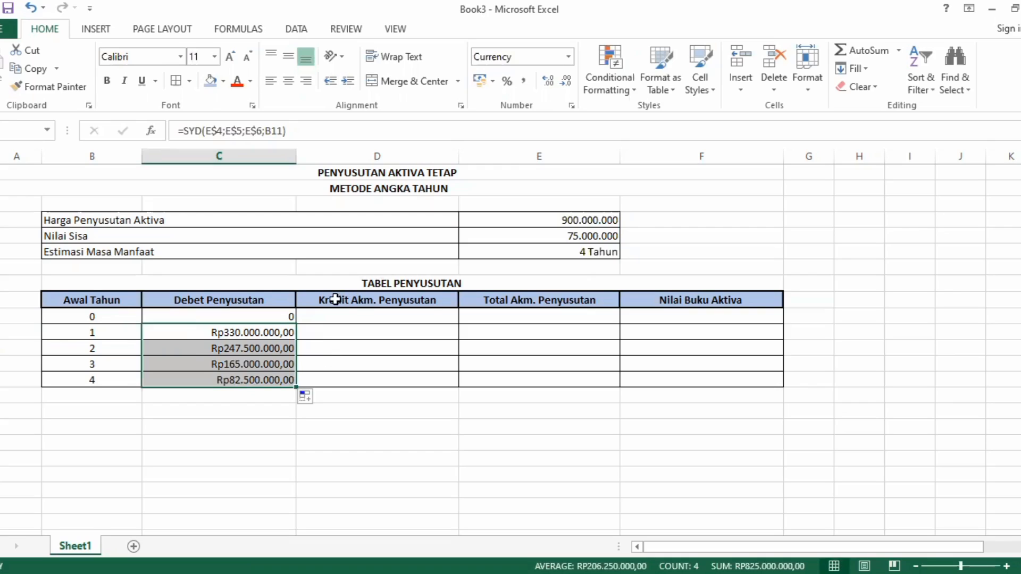
- Copy the Debet Penyusutan values for years 0 to 4, paste them as links into Kredit Akm. Penyusutan, and format them as Currency
left_click(420, 314)
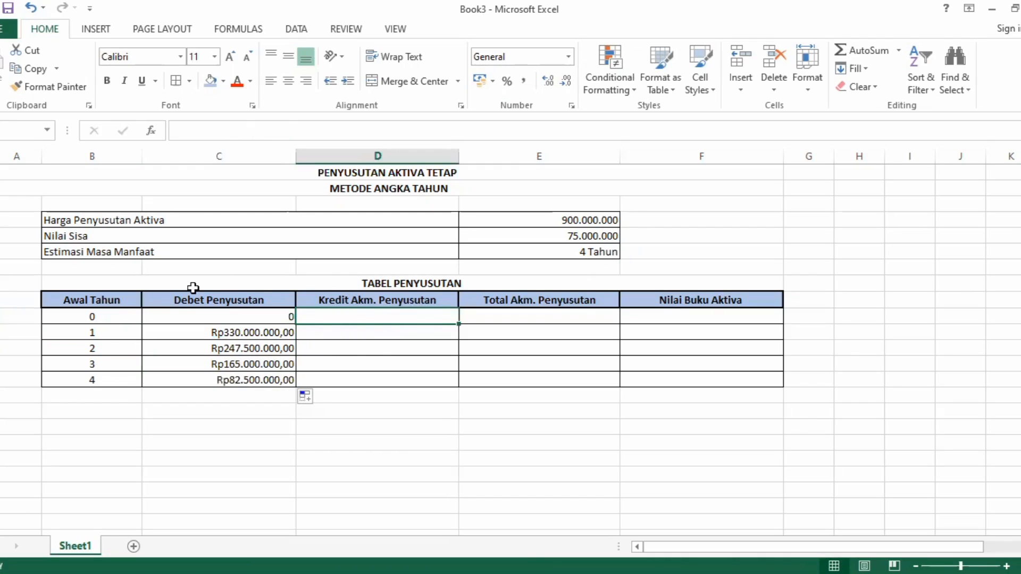
left_click(271, 315)
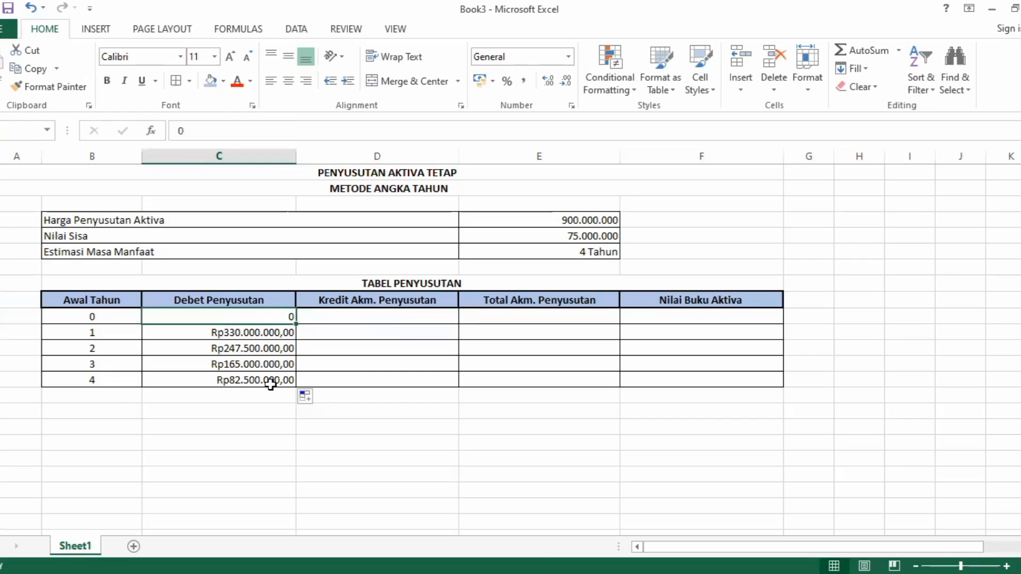
left_click_drag(271, 405, 272, 384)
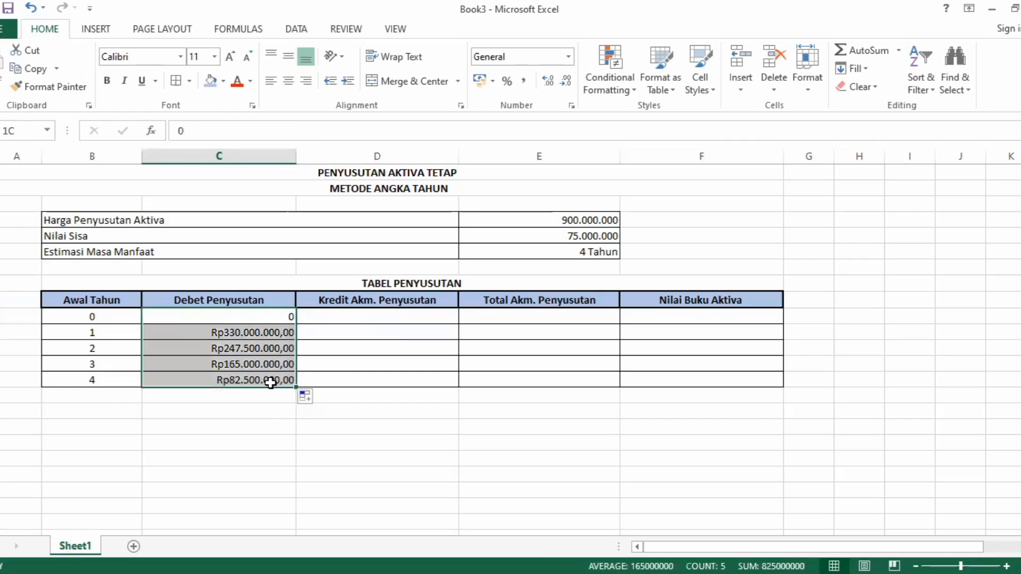
left_click(44, 73)
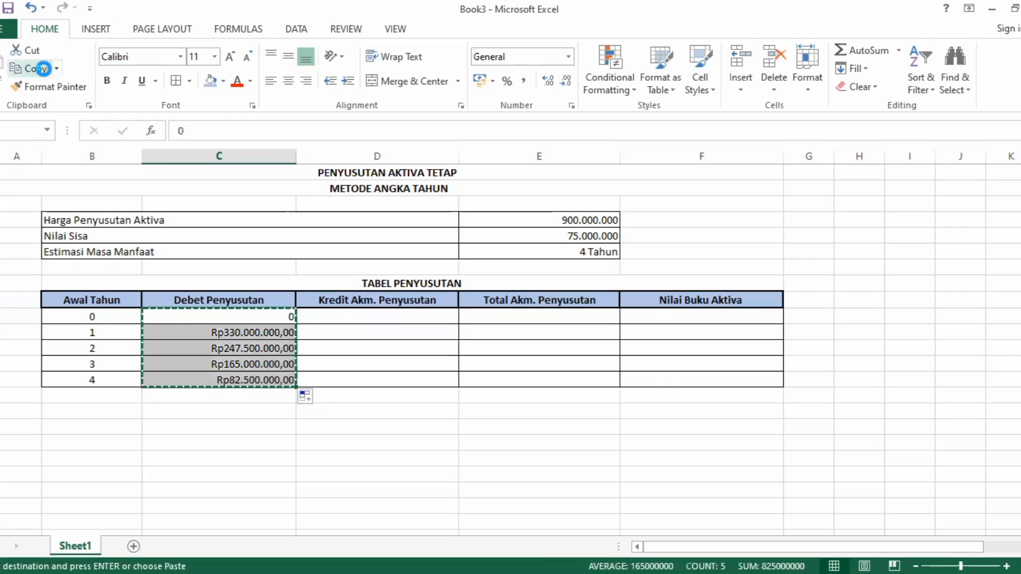
left_click(390, 315)
left_click_drag(390, 316, 390, 377)
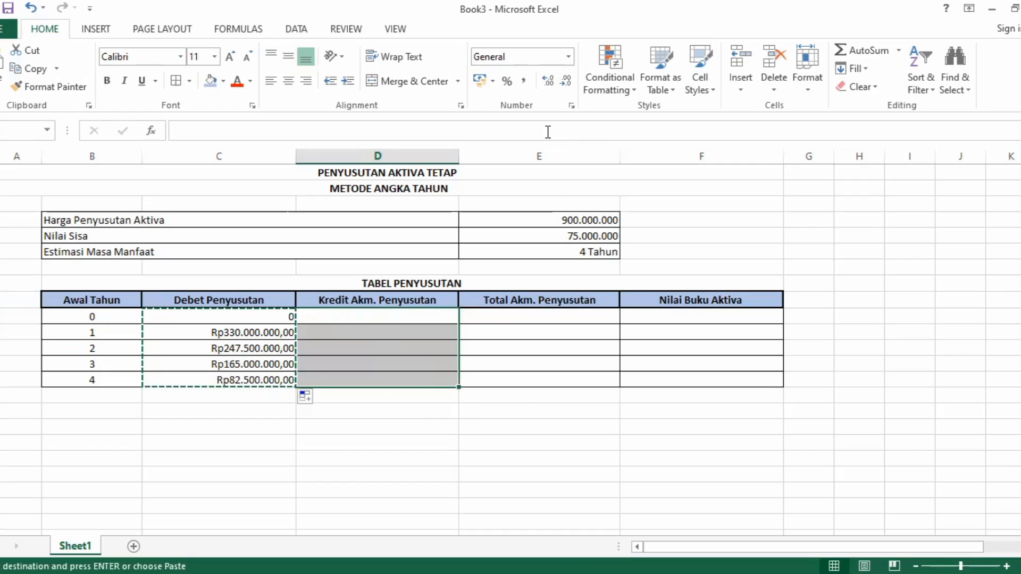
right_click(387, 353)
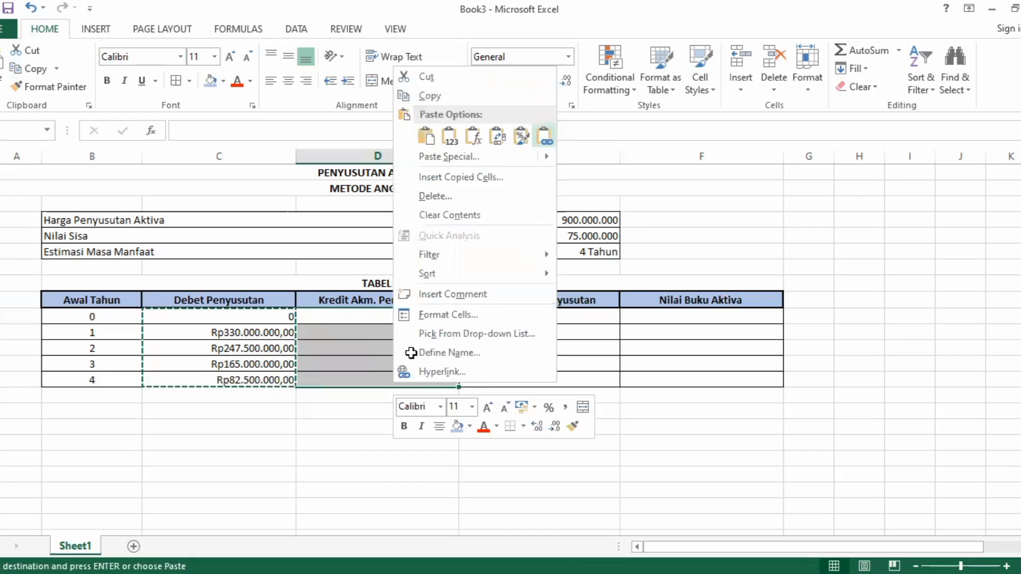
key("ctrl+v")
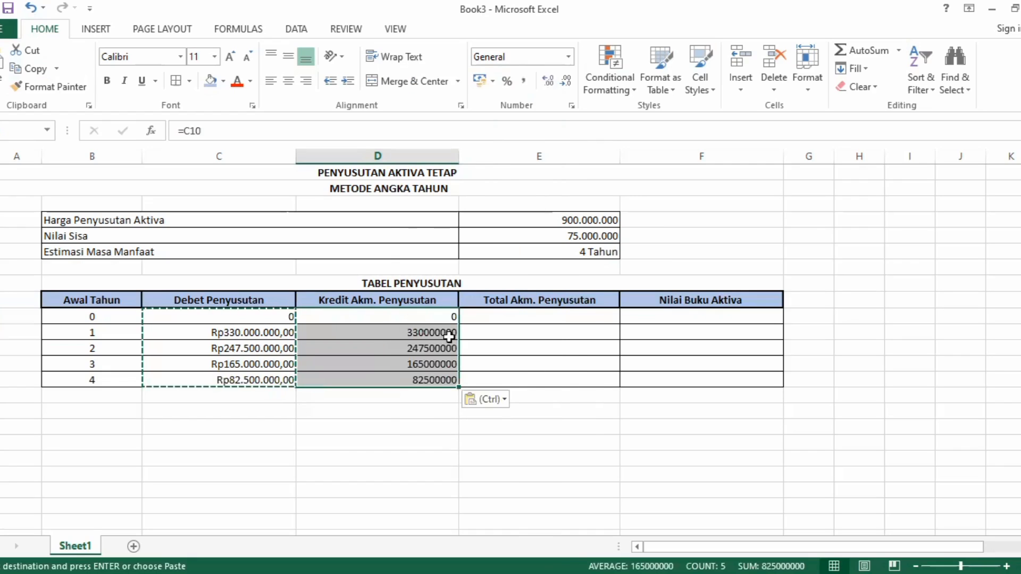
left_click(569, 62)
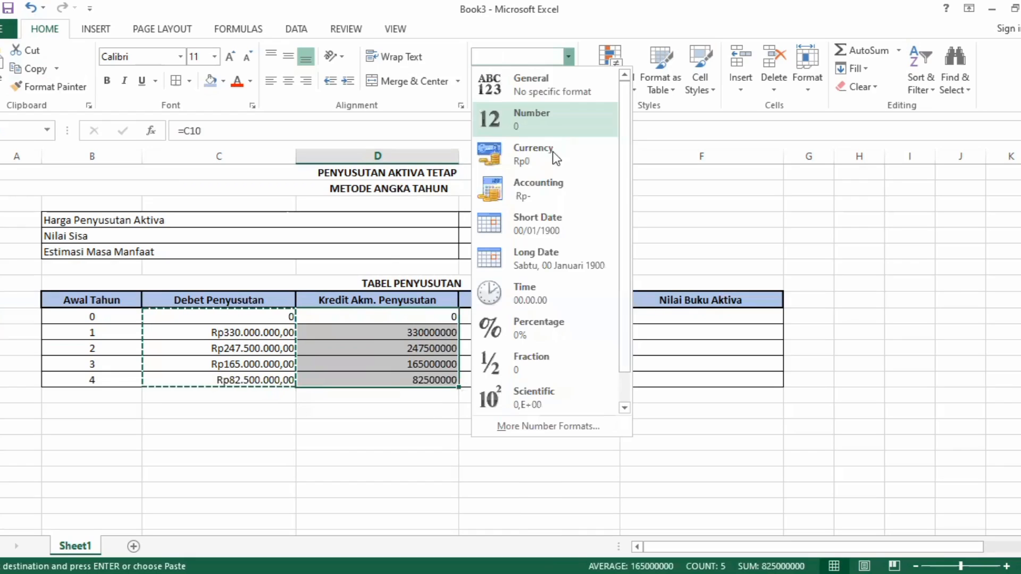
left_click(537, 154)
- Enter =SUM(D$10:D10) as the year 0 Total Akm. Penyusutan in E10 and fill it down through year 4
left_click(532, 316)
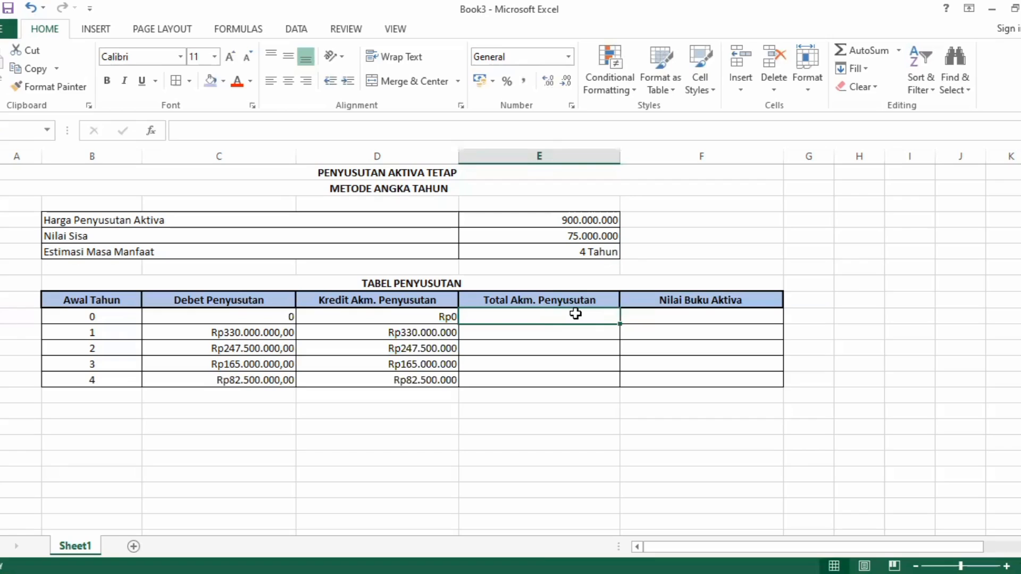
type("[=")
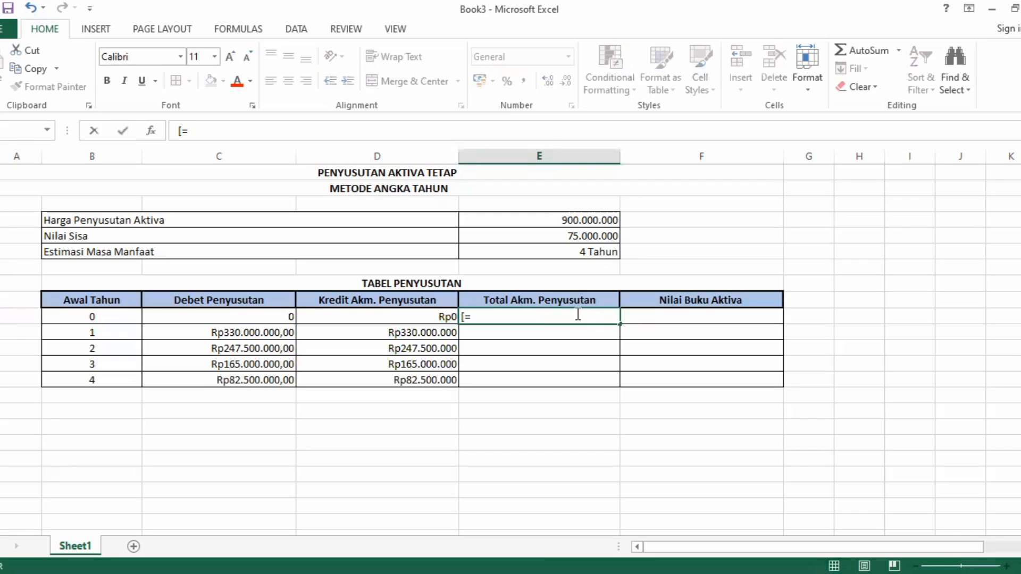
key("BackSpace")
key("BackSpace")
type("=")
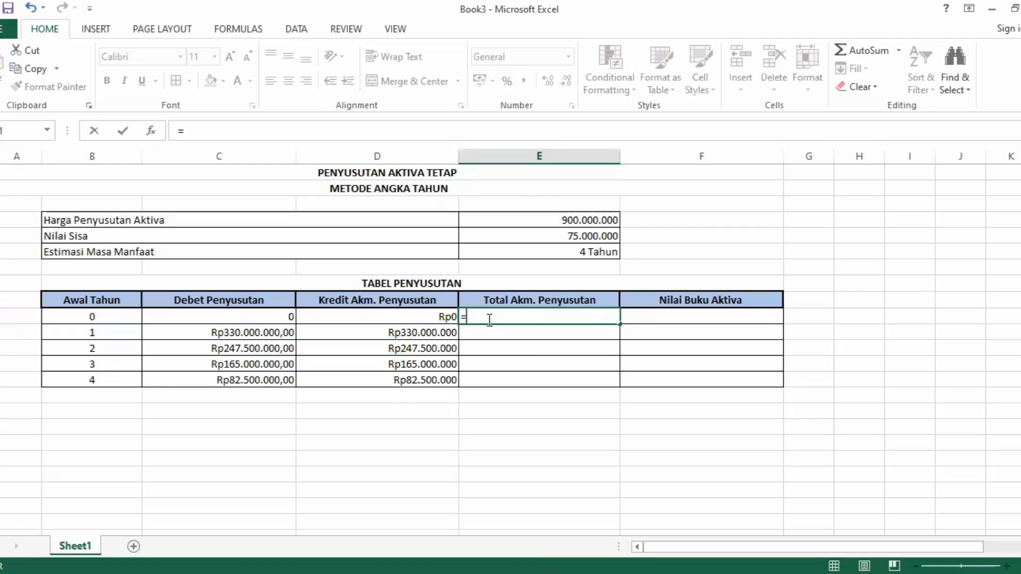
type("SUM(")
left_click(439, 311)
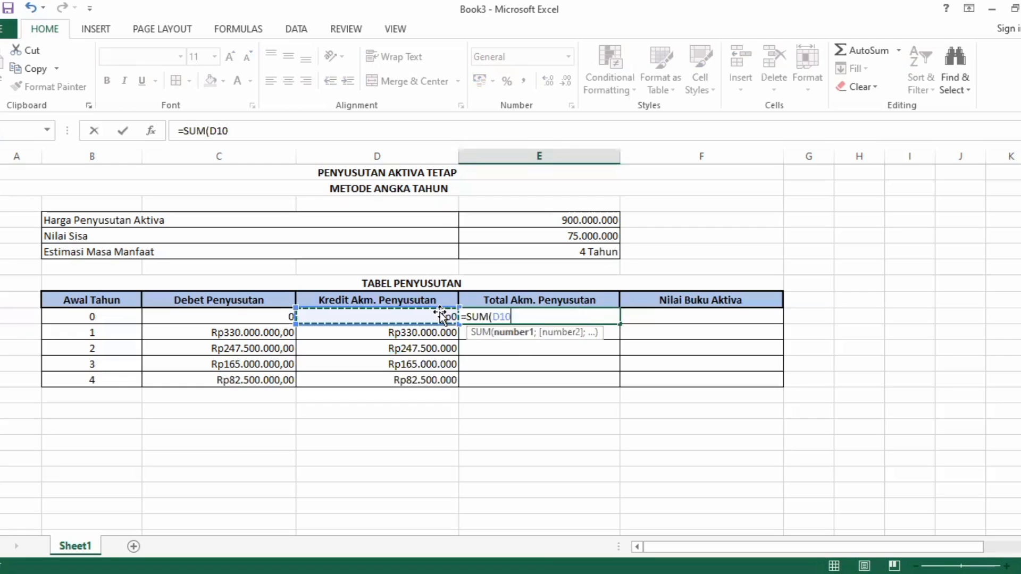
left_click(501, 317)
type("$10")
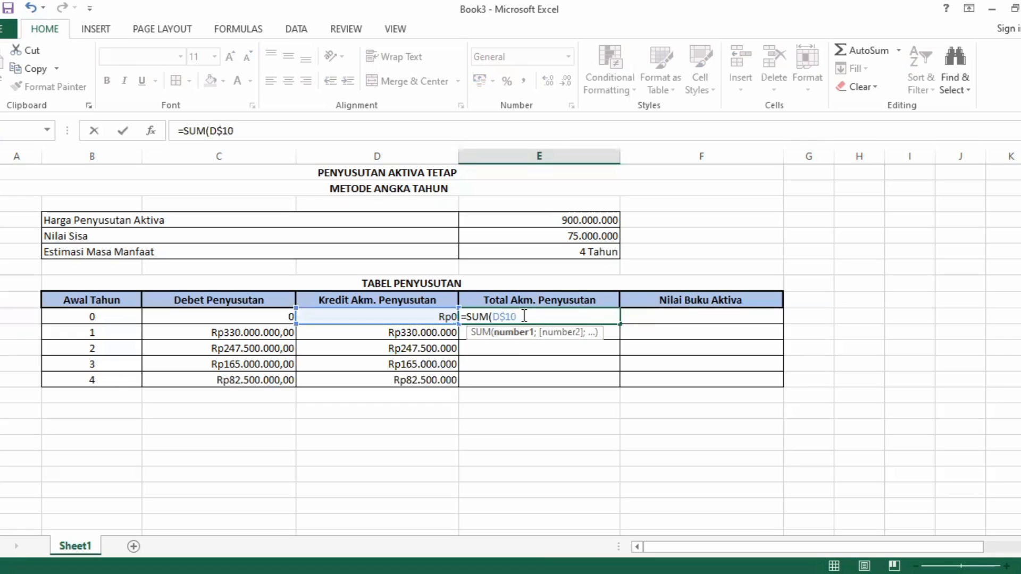
type(":")
left_click(430, 314)
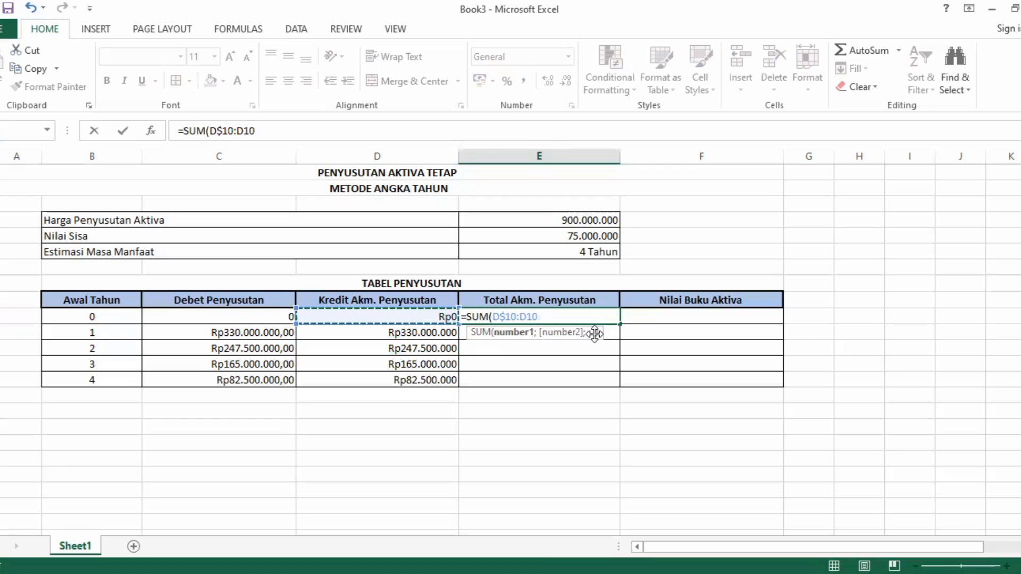
type(")")
key("Return")
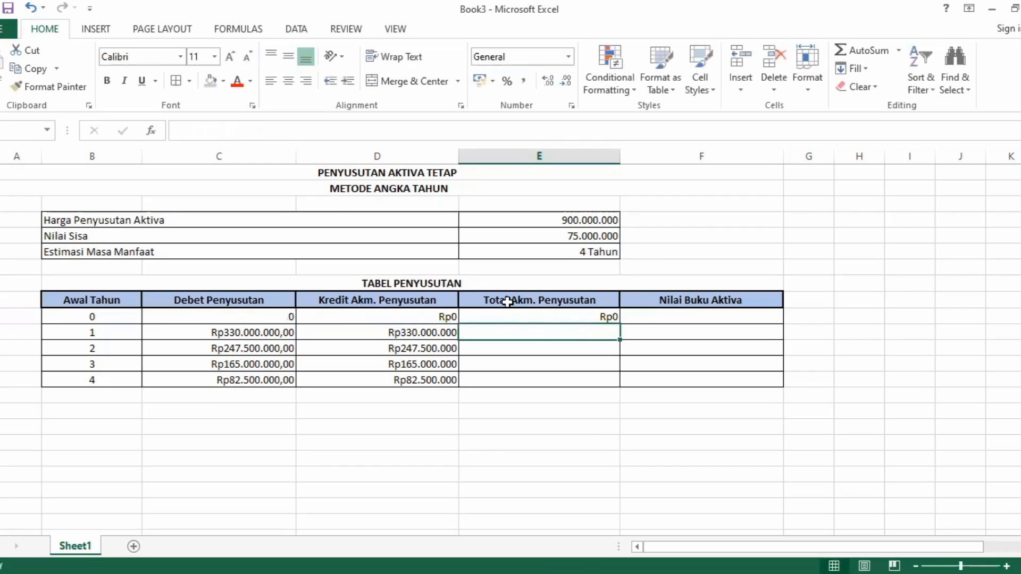
left_click(595, 317)
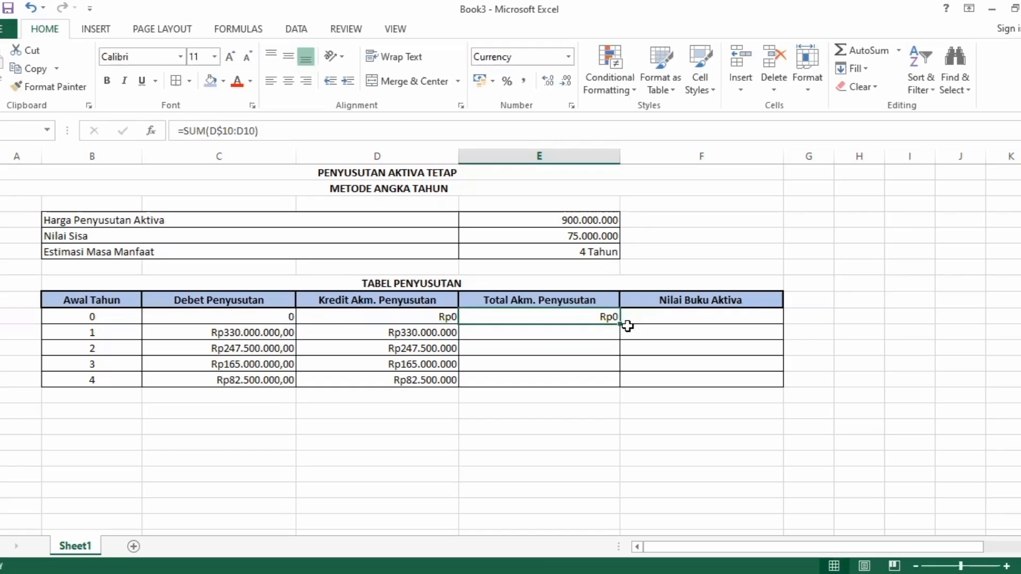
left_click_drag(620, 324, 618, 382)
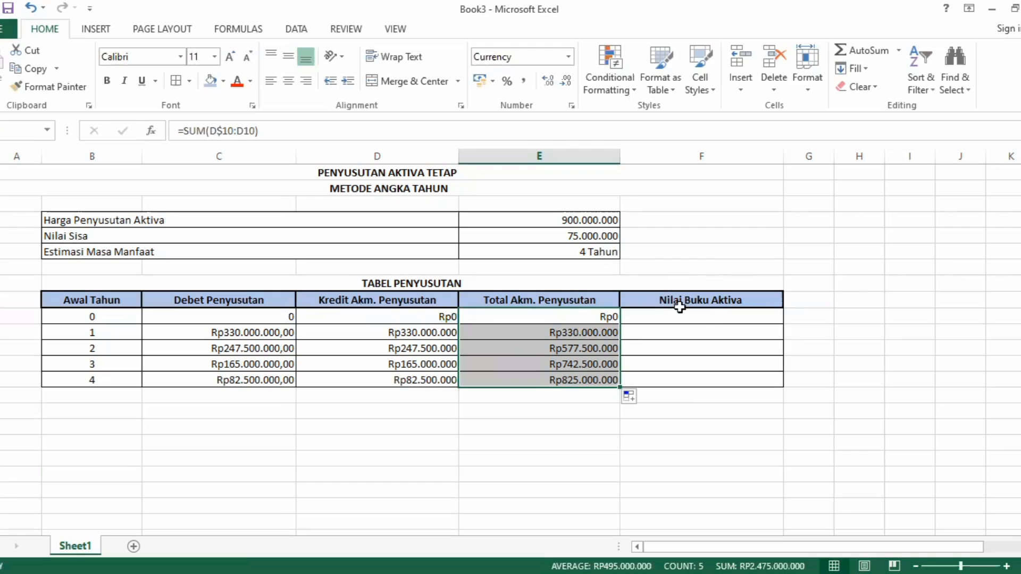
- Enter =E$4-E10 as the year 0 Nilai Buku Aktiva in F10
left_click(726, 314)
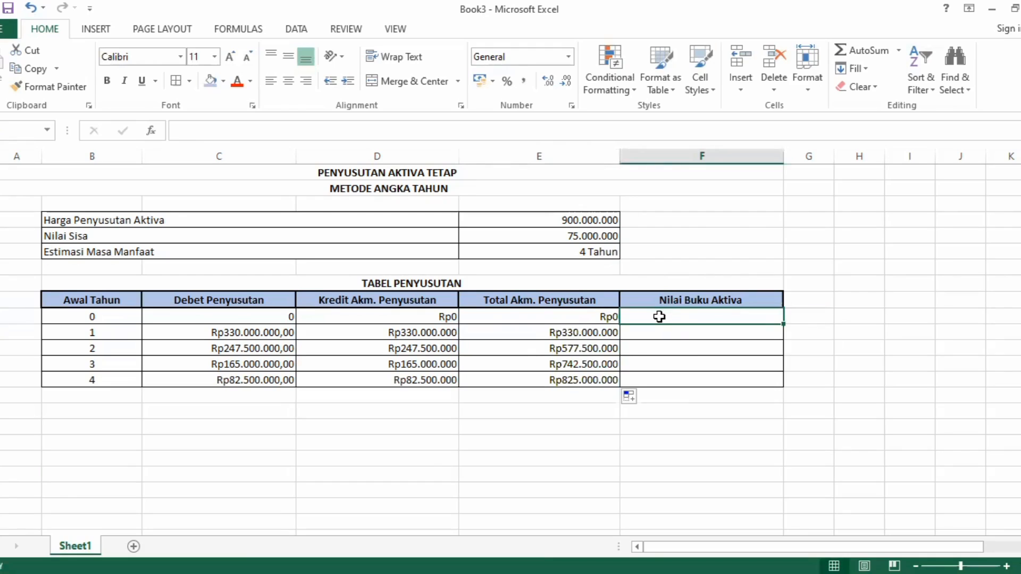
type("=")
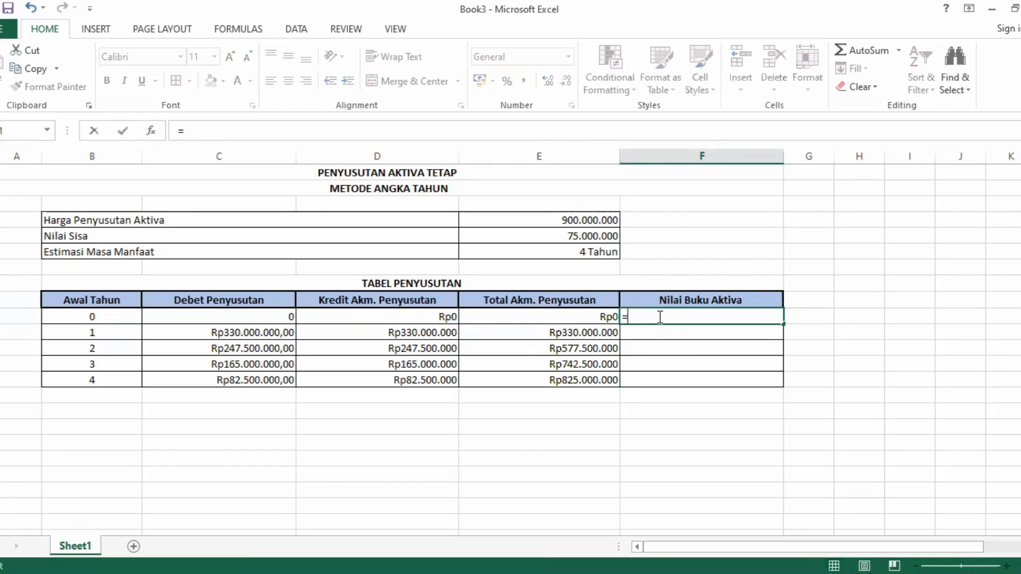
left_click(553, 216)
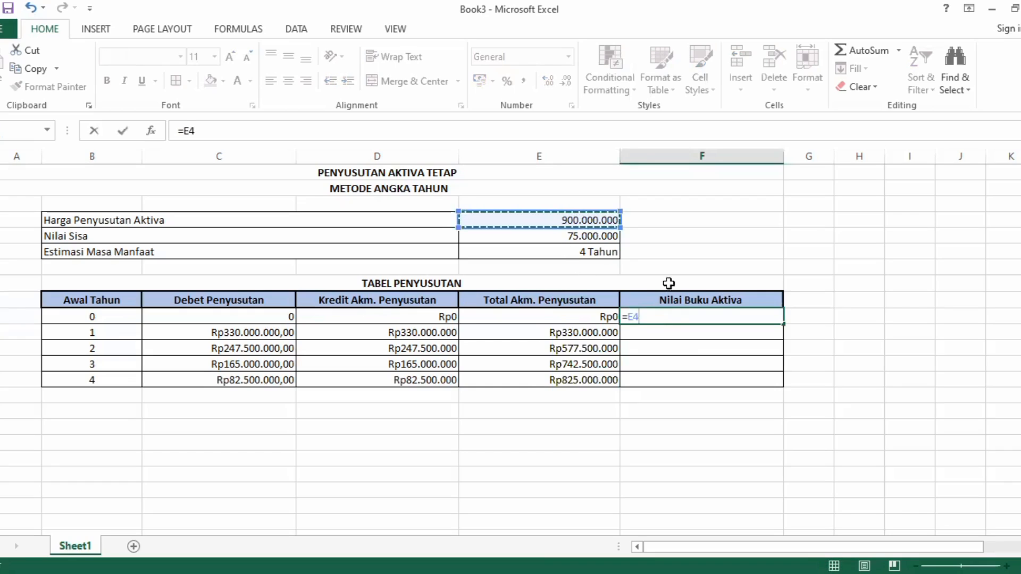
left_click(633, 317)
type("$4")
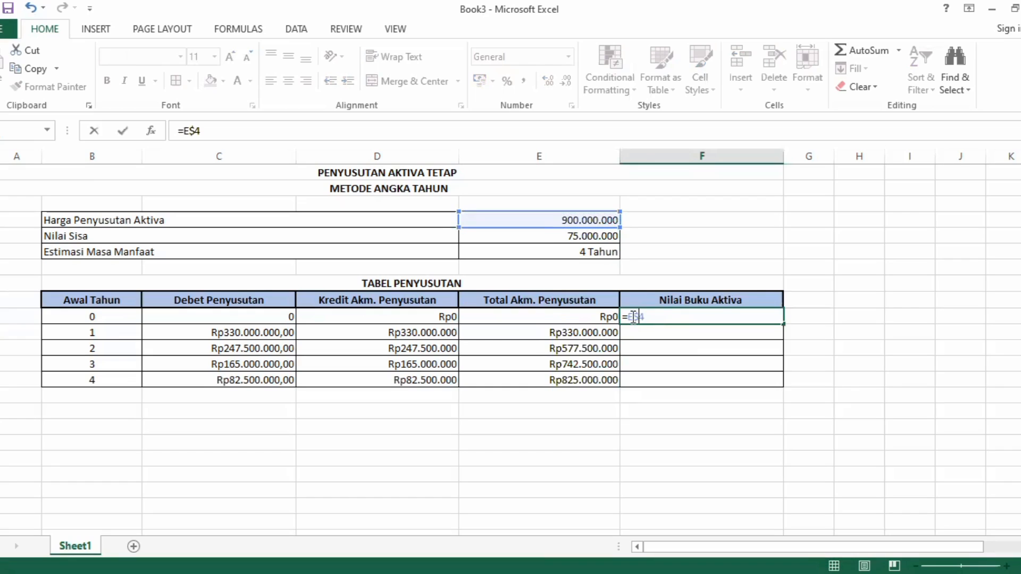
type("-")
left_click(592, 317)
left_click(677, 313)
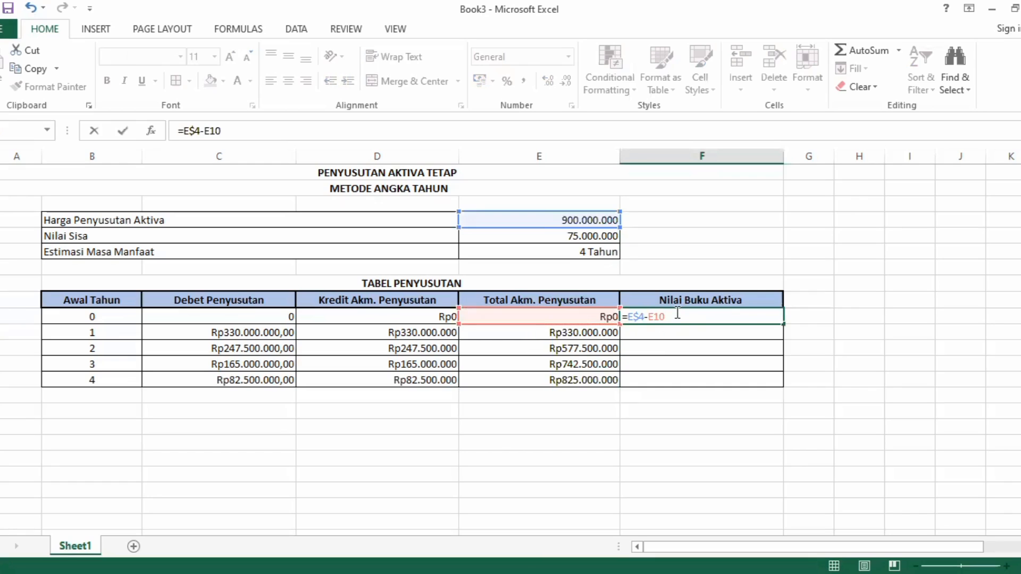
key("Return")
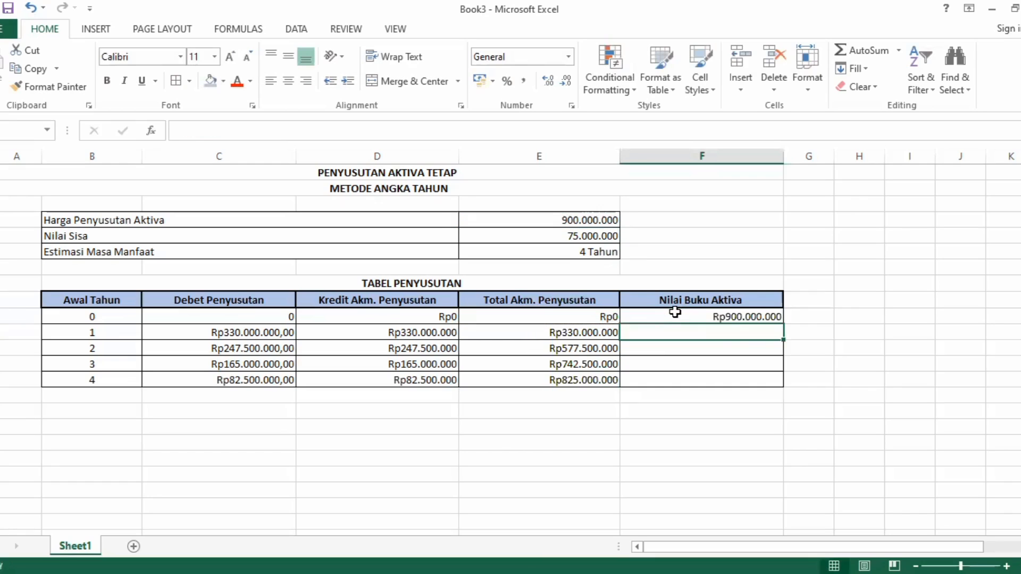
- Fill the Nilai Buku Aktiva formula from year 0 down through year 4
left_click(743, 315)
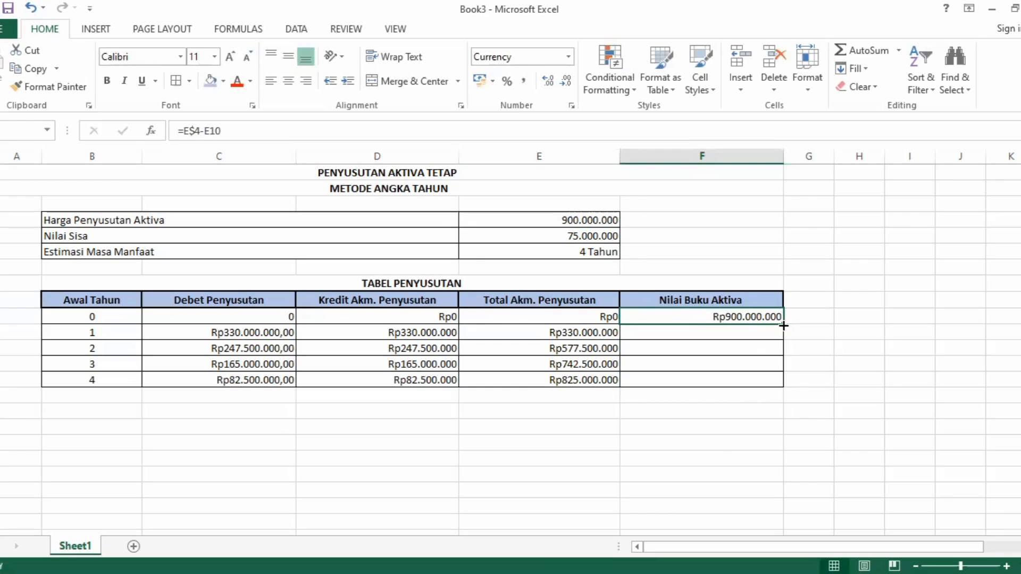
left_click_drag(783, 323, 779, 383)
left_click_drag(777, 383, 778, 384)
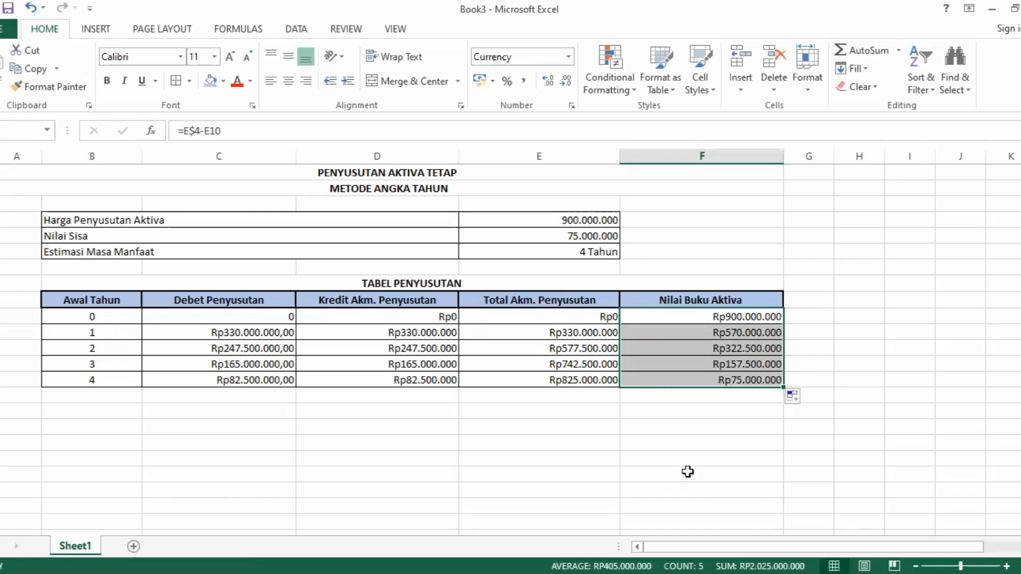
left_click(724, 426)
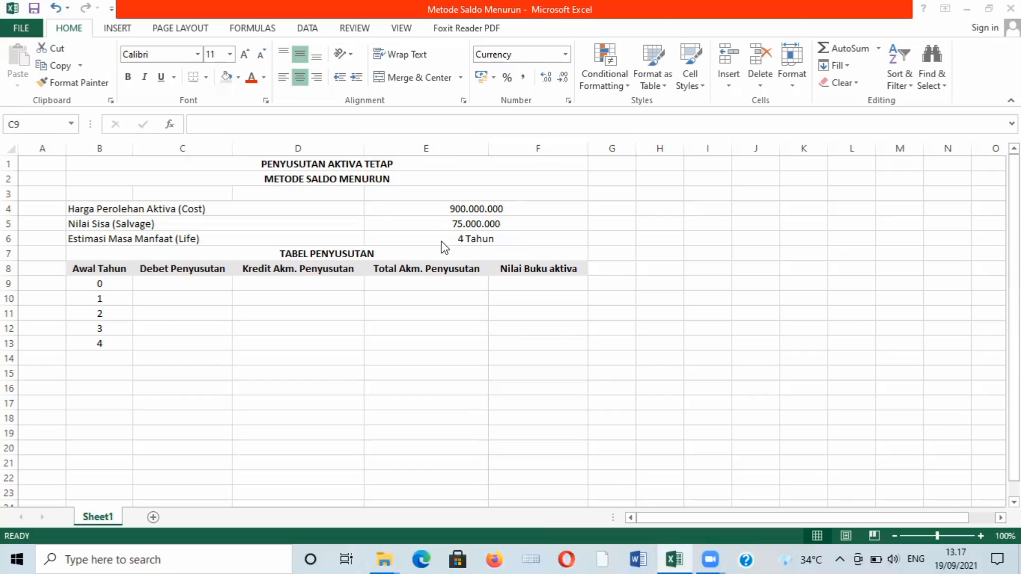
- In the Metode Saldo Menurun workbook, enter 0 as the year 0 Debet Penyusutan in C9
left_click(172, 284)
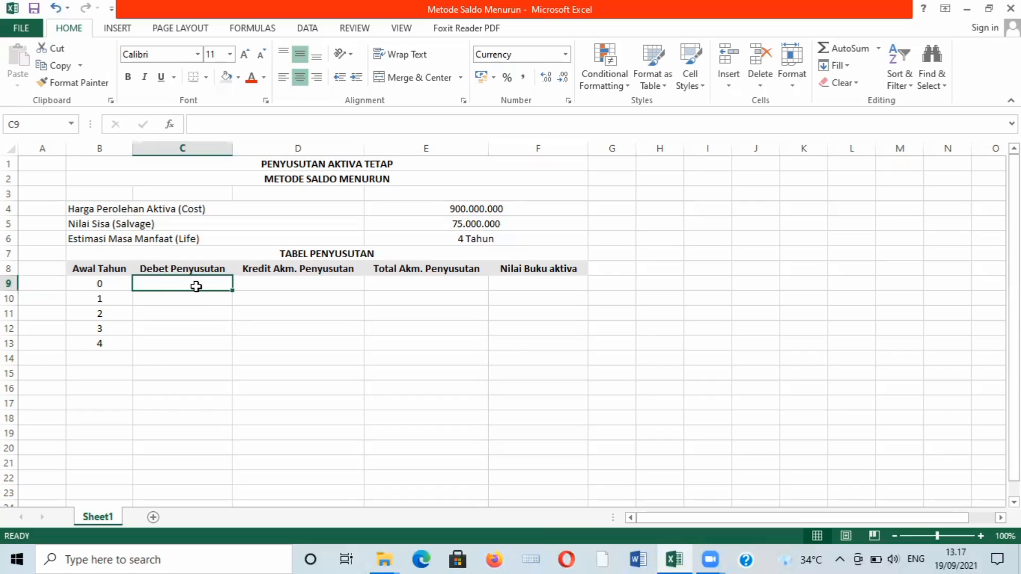
type("0")
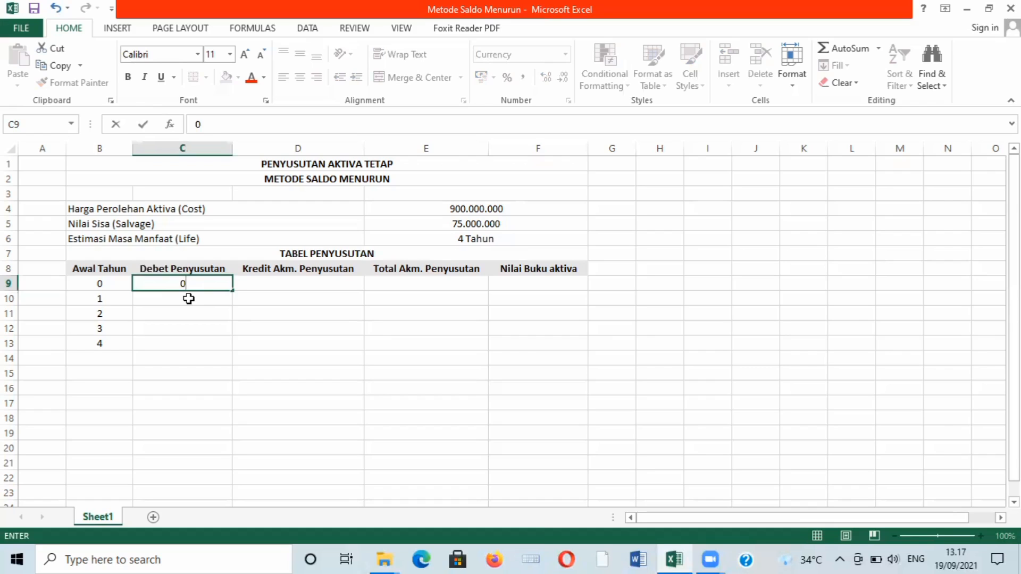
key("Return")
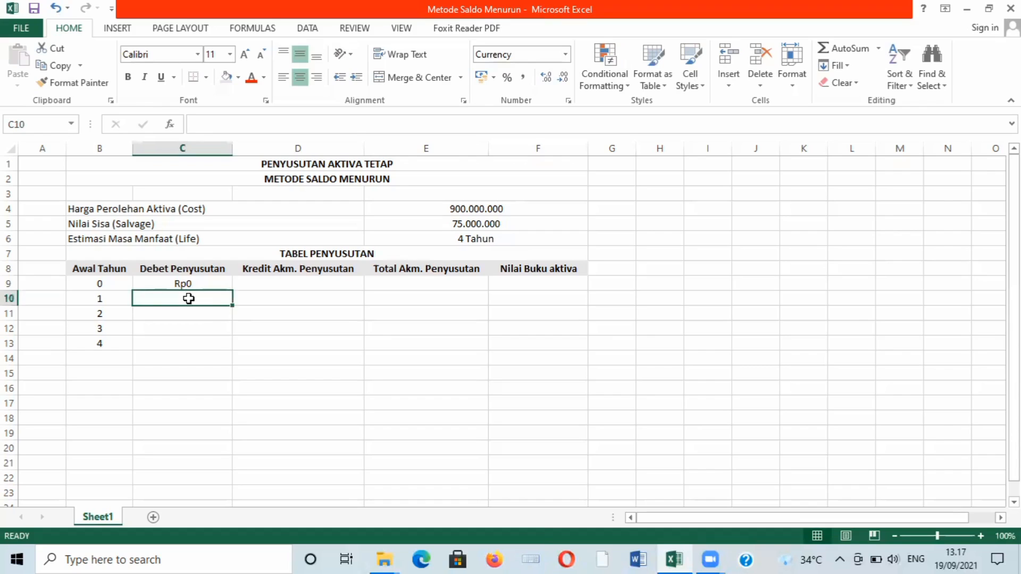
- Begin the year 1 Debet Penyusutan formula in C10 as DB with E$4 as cost and E$5 as salvage
type("=D")
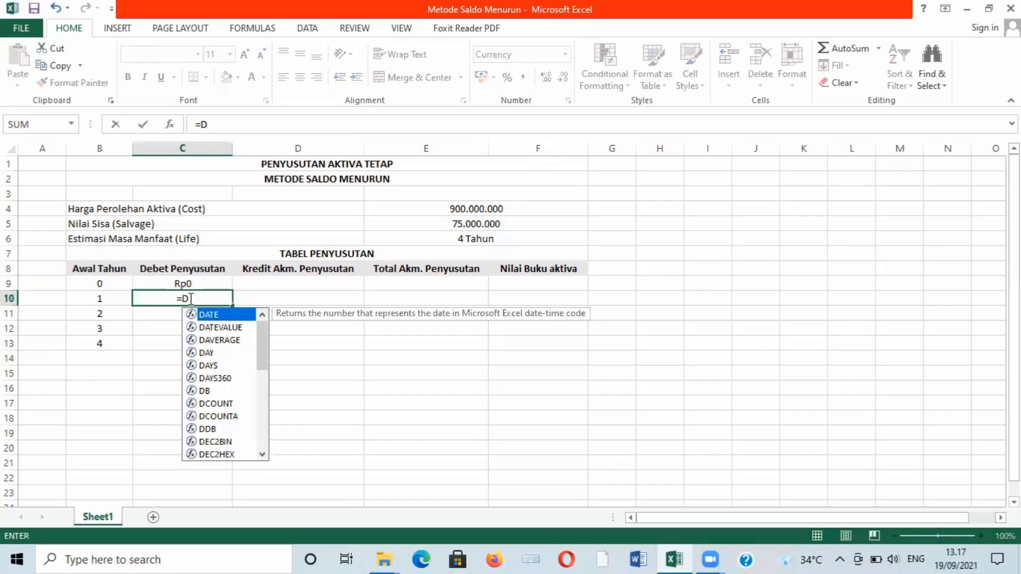
type("B")
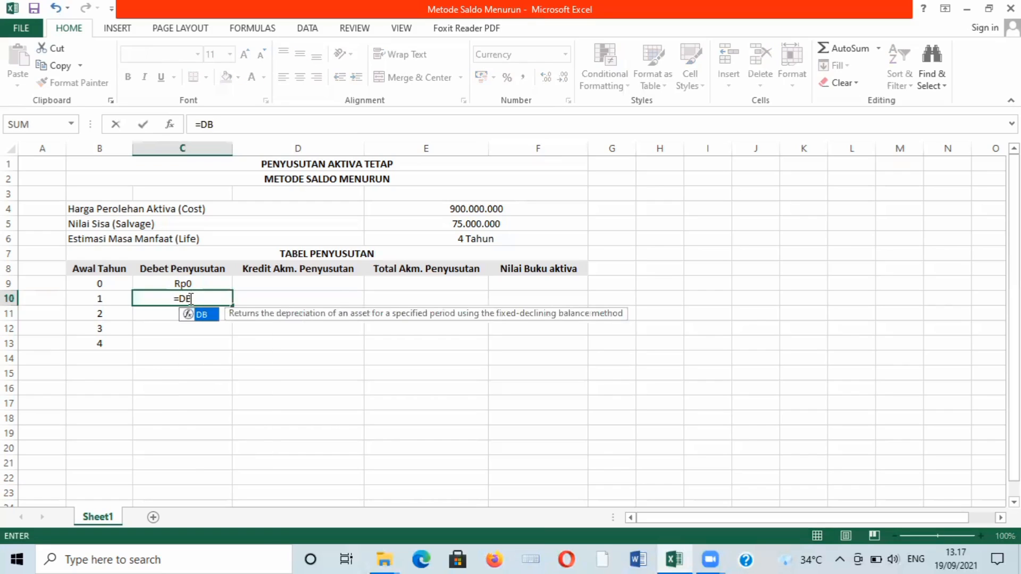
type("(")
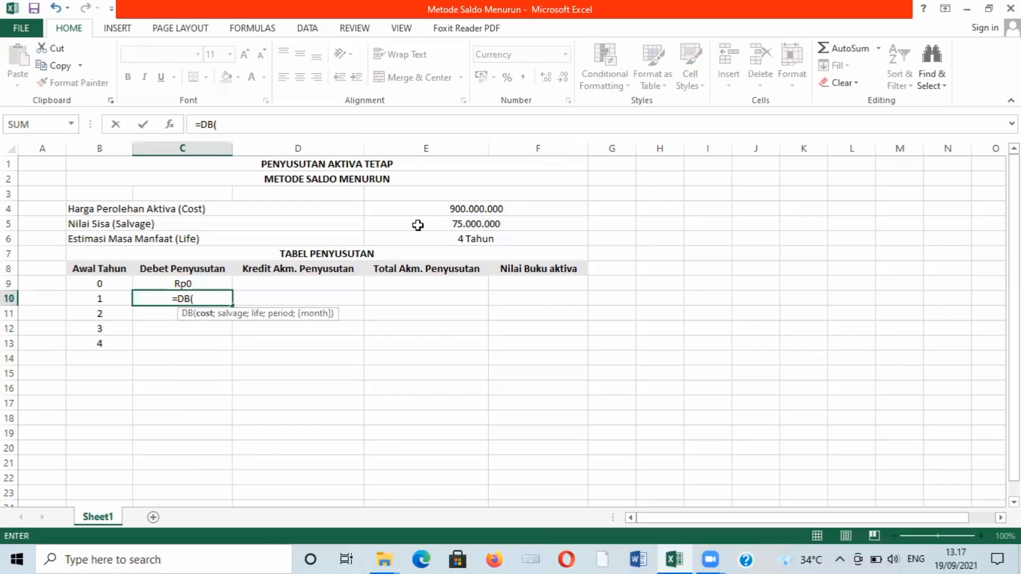
left_click(444, 207)
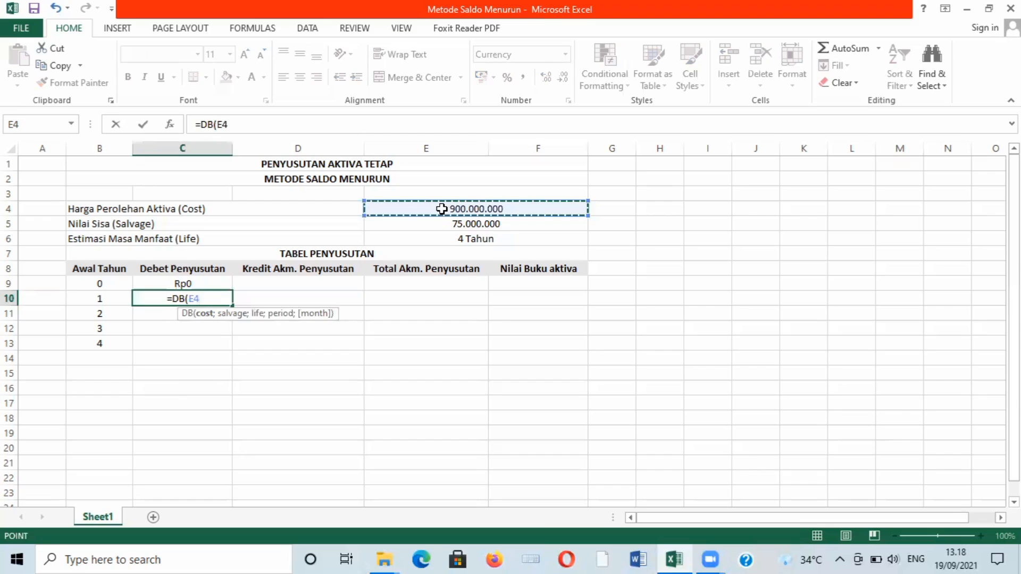
key("F4")
key("F4")
type(";")
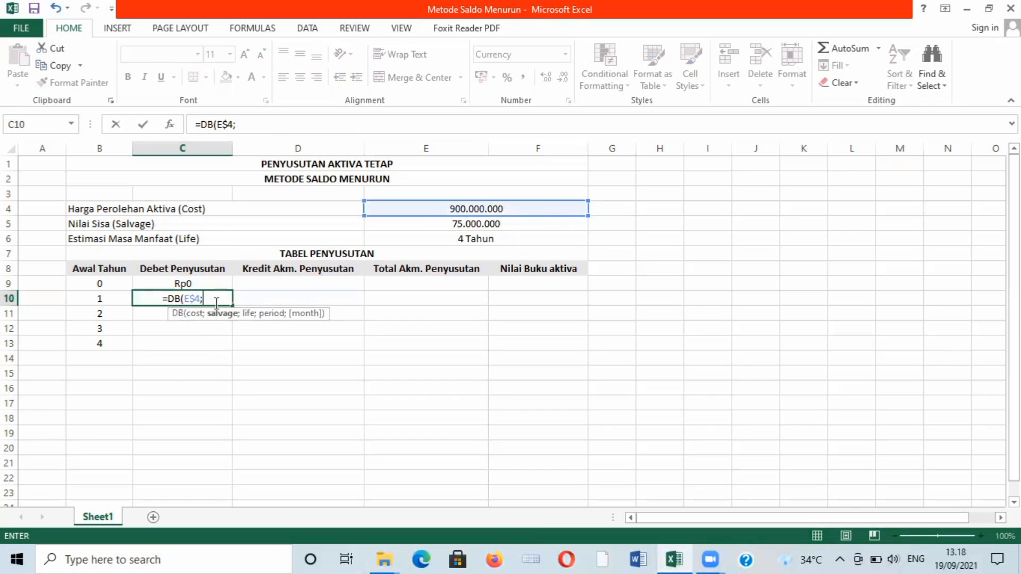
left_click(474, 224)
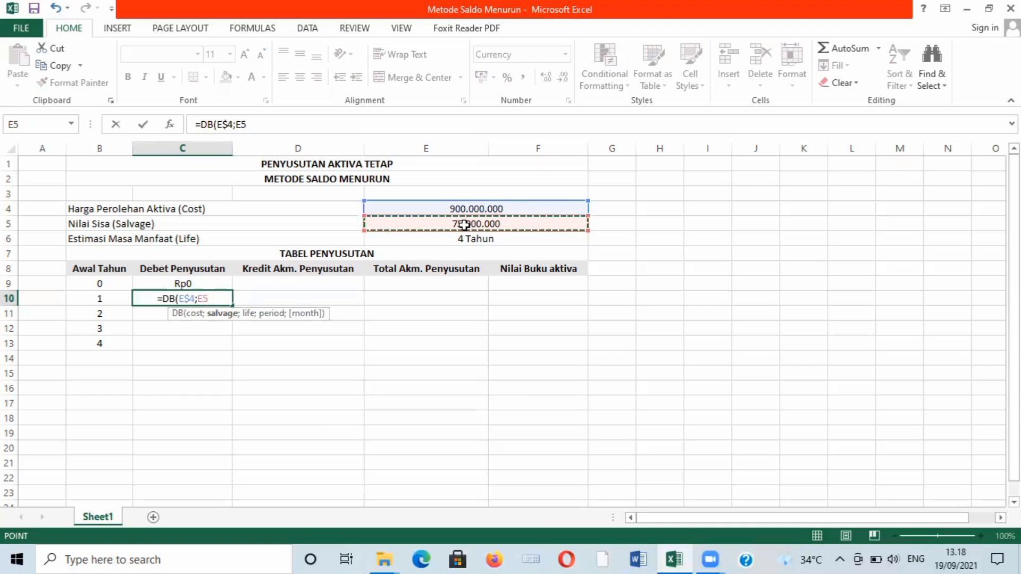
key("F4")
key("F4")
type(";")
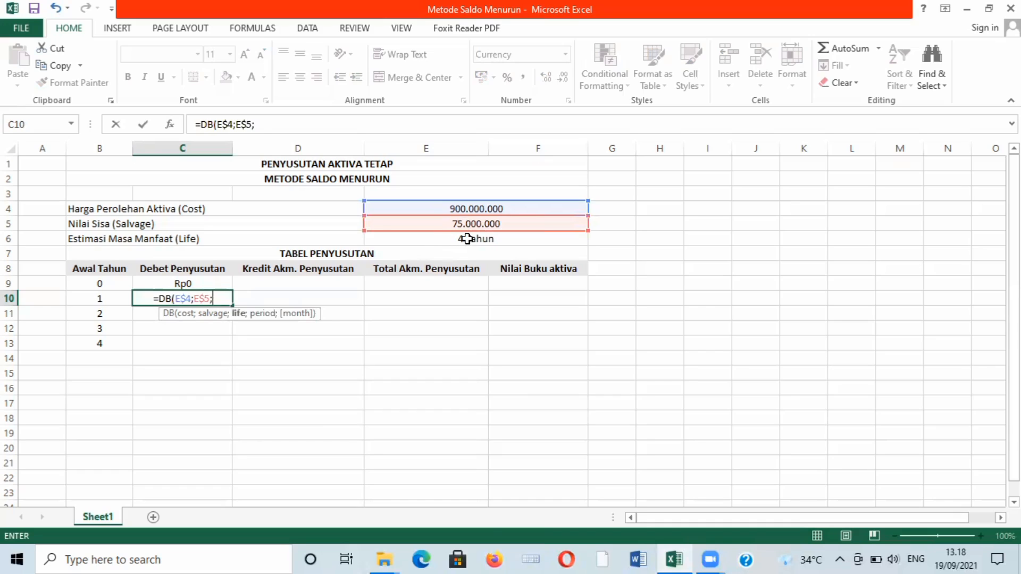
- Complete the DB formula with E$6 as life and B10 as period, and fill it down through year 4
left_click(467, 238)
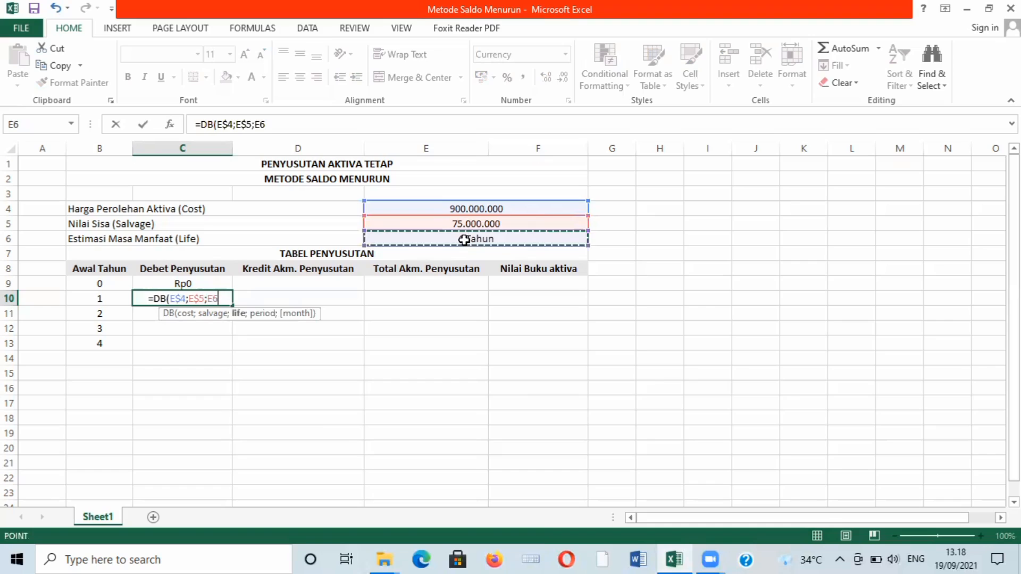
key("F4")
key("F4")
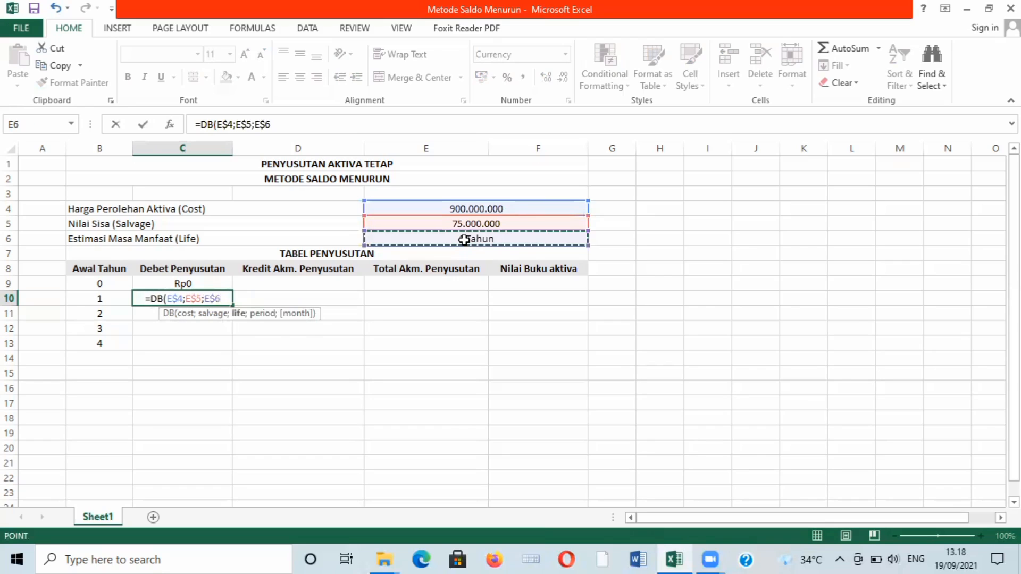
type(";")
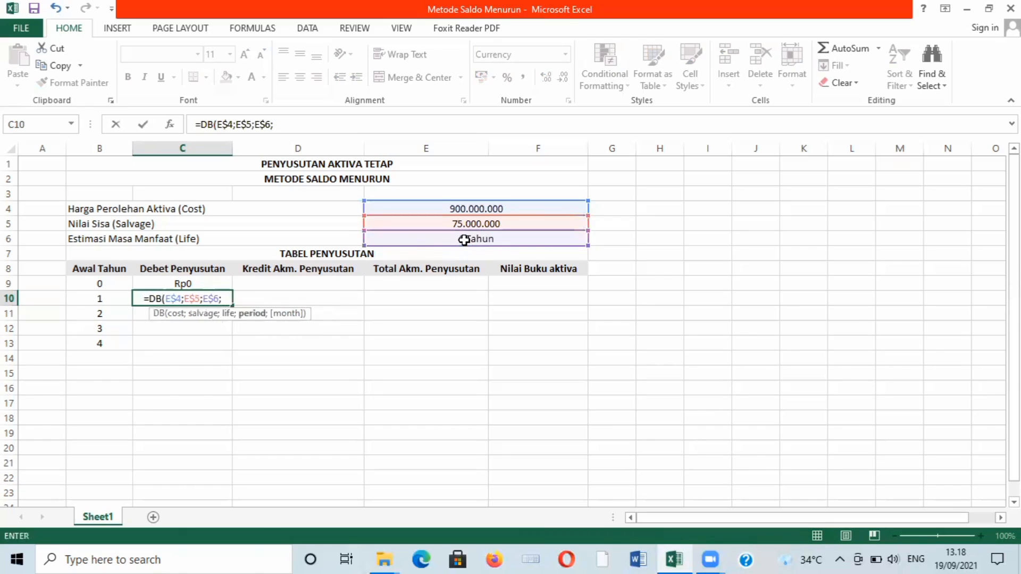
left_click(96, 298)
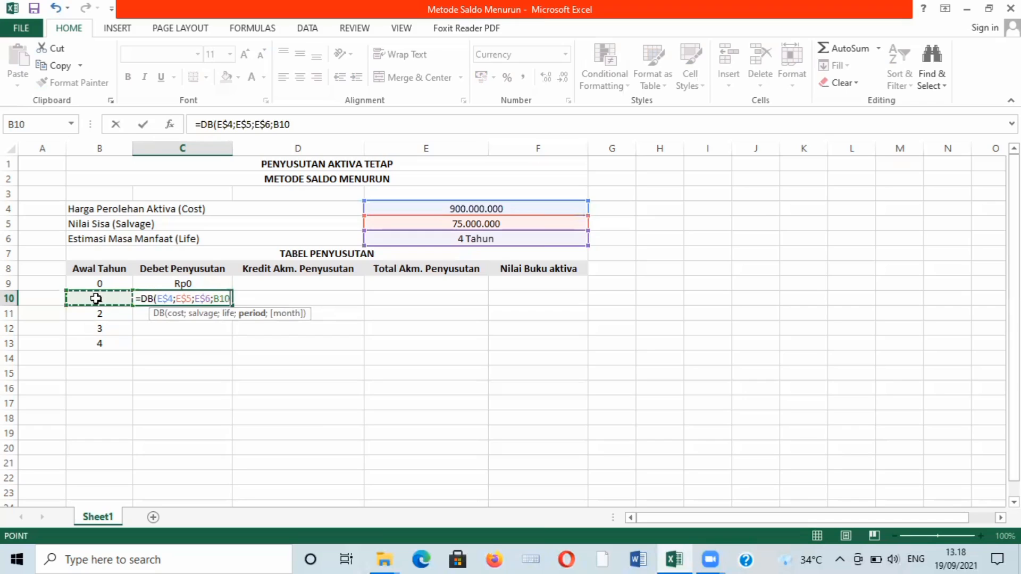
type(")")
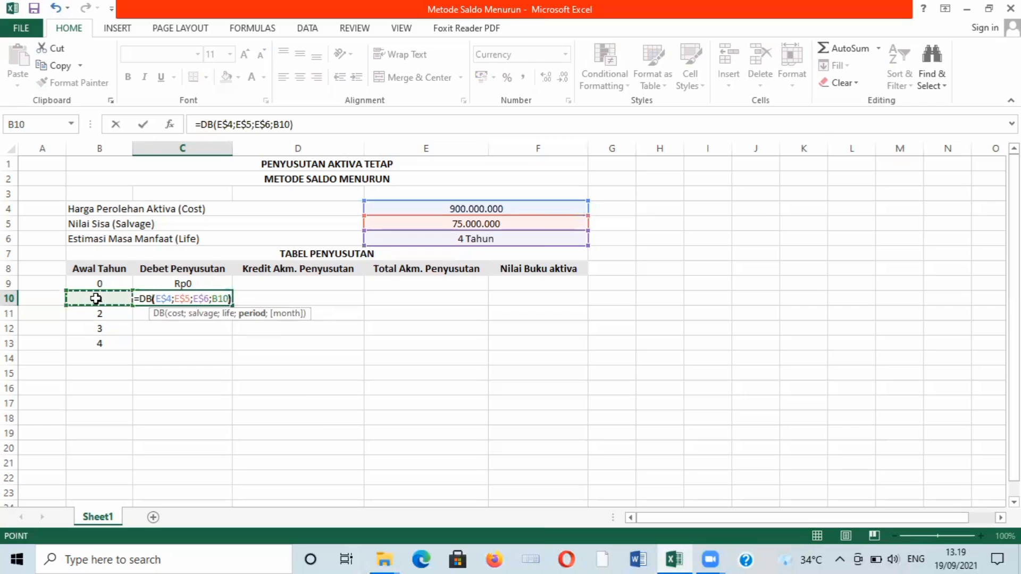
key("Return")
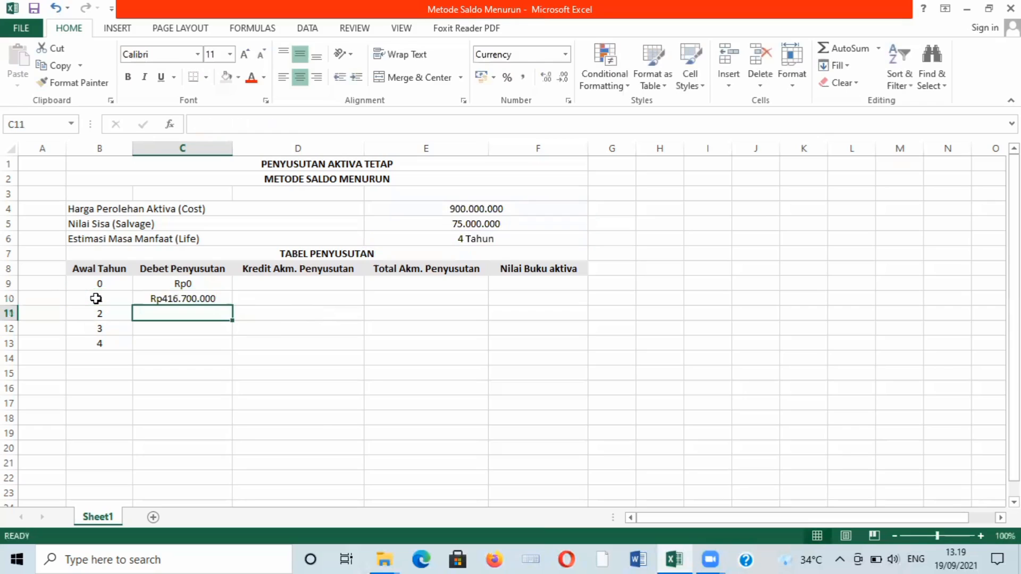
left_click(223, 299)
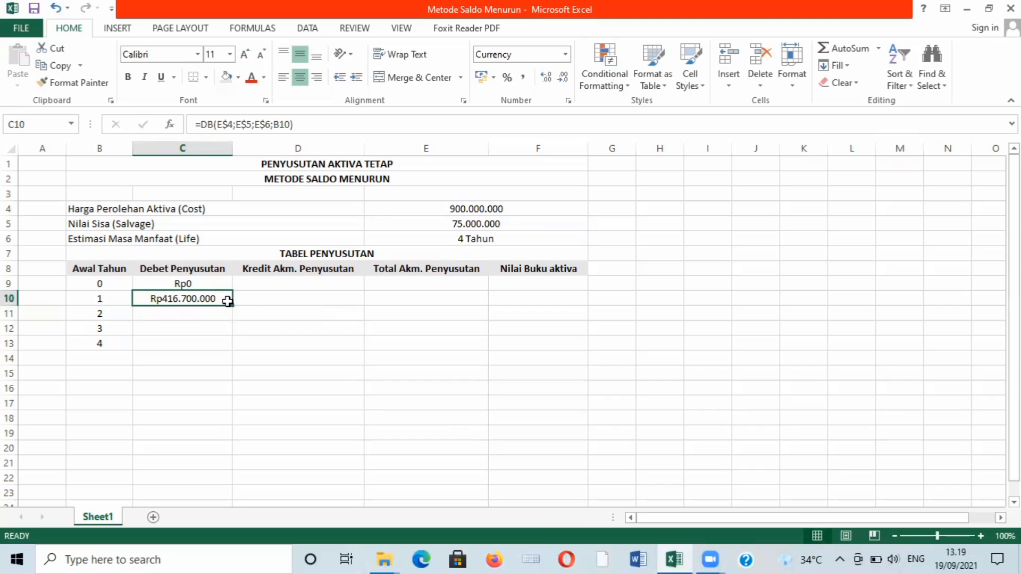
left_click_drag(230, 305, 226, 343)
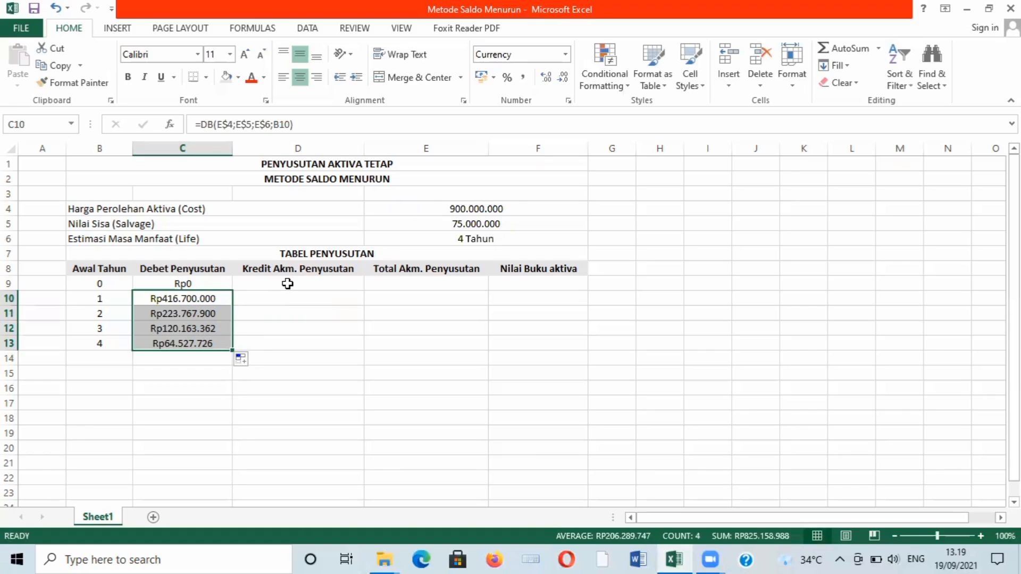
- Copy the Debet Penyusutan values for years 0 to 4 and paste them as links into Kredit Akm. Penyusutan from D9
left_click(288, 283)
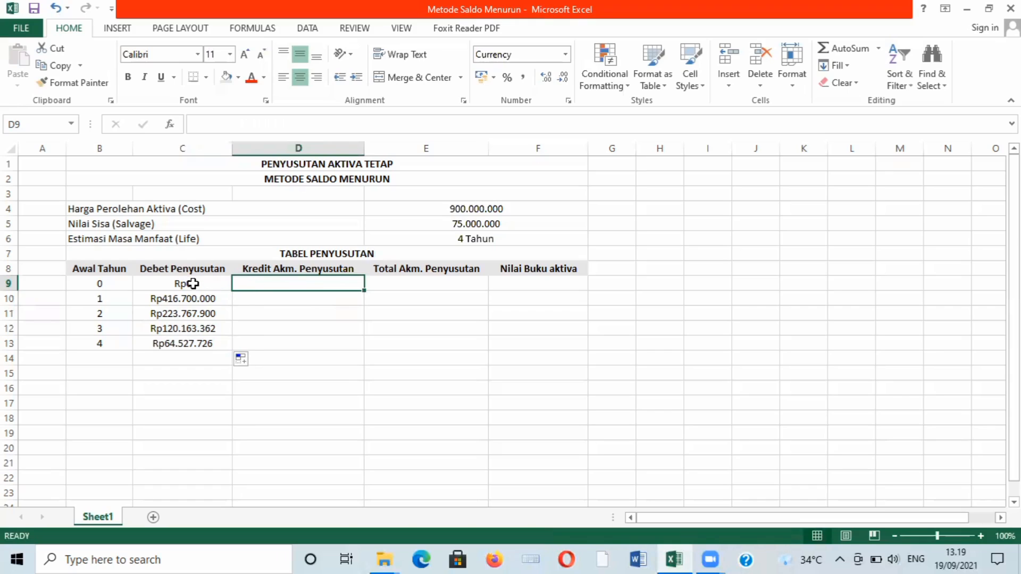
left_click_drag(193, 282, 185, 340)
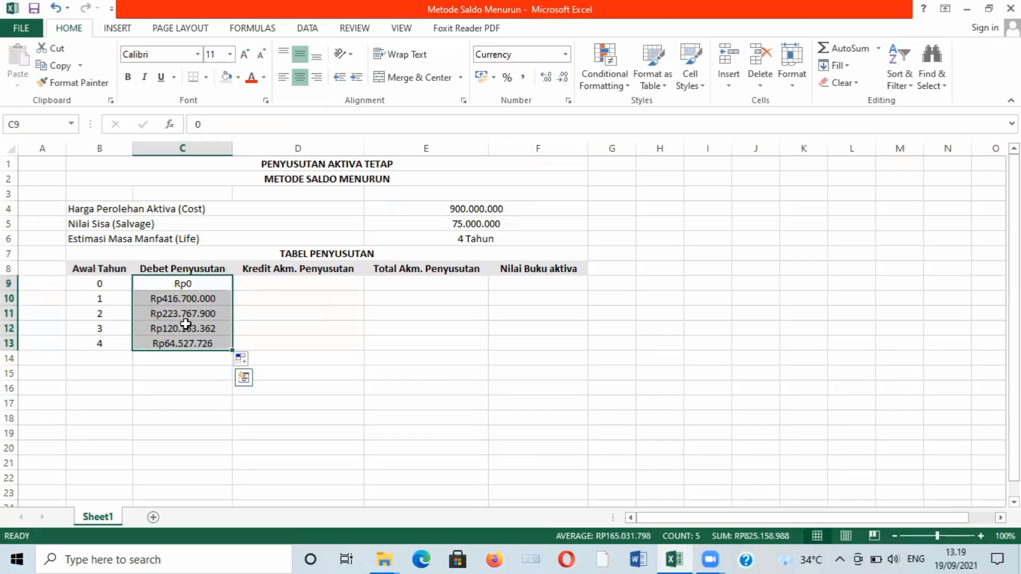
key("ctrl+c")
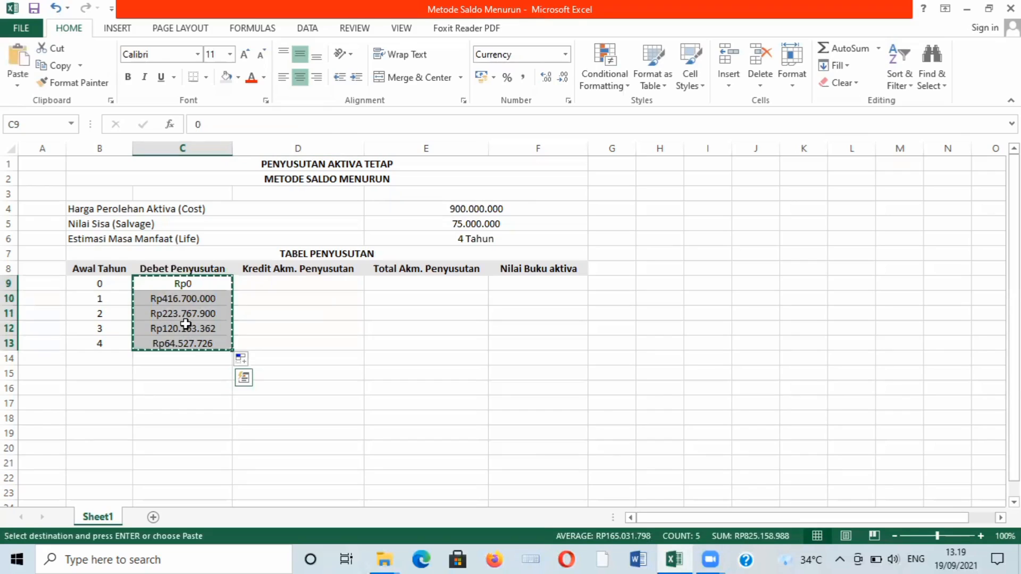
left_click(290, 282)
right_click(291, 282)
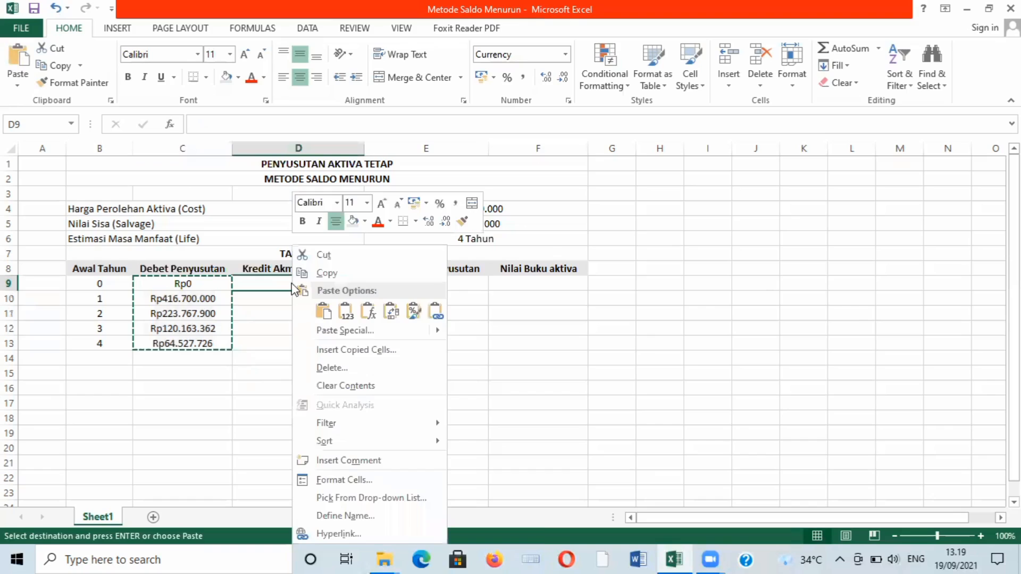
left_click(435, 314)
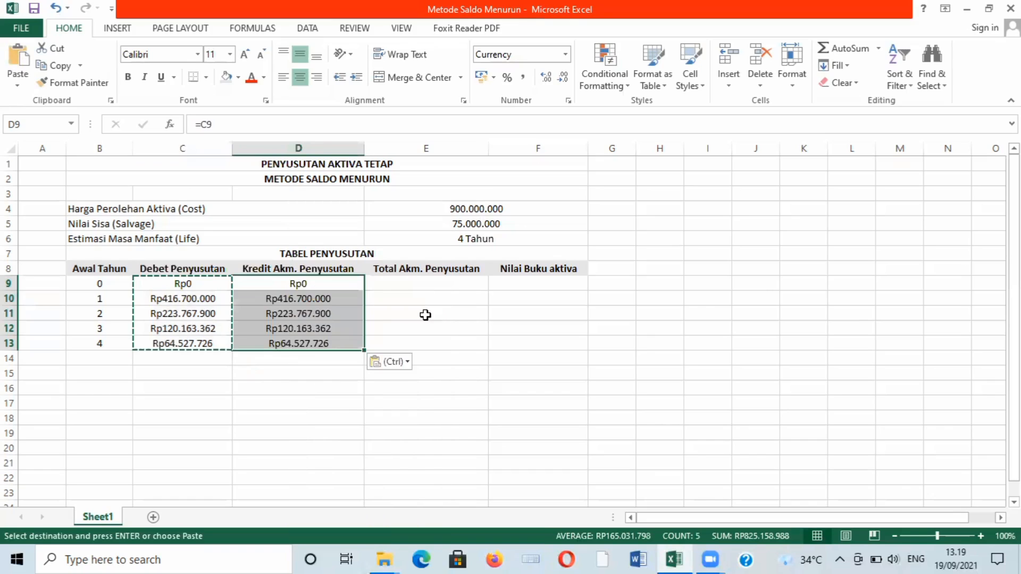
- Begin the year 0 Total Akm. Penyusutan formula in E9 as SUM with D9 as the first reference
left_click(402, 283)
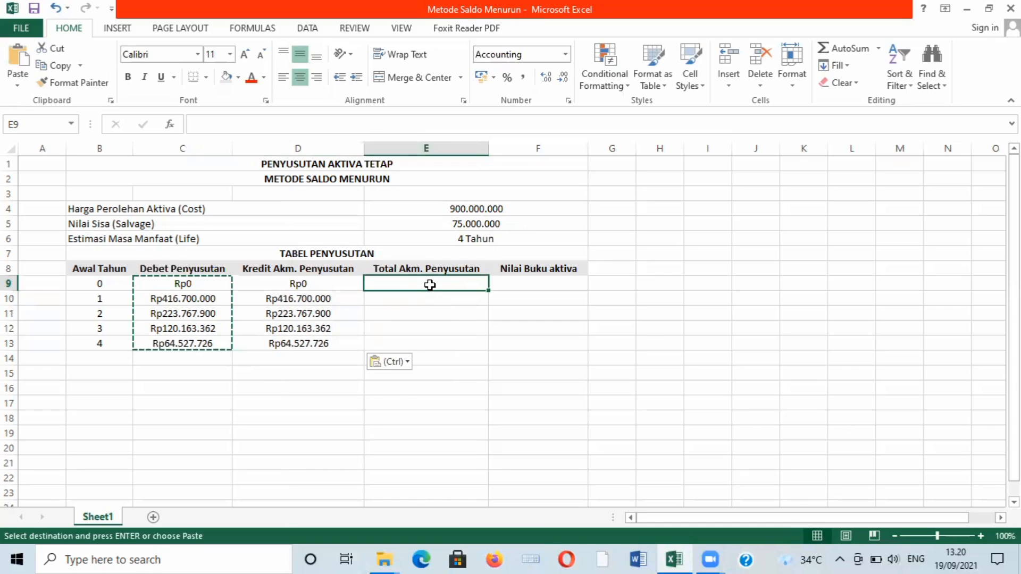
type("-")
key("BackSpace")
type("=")
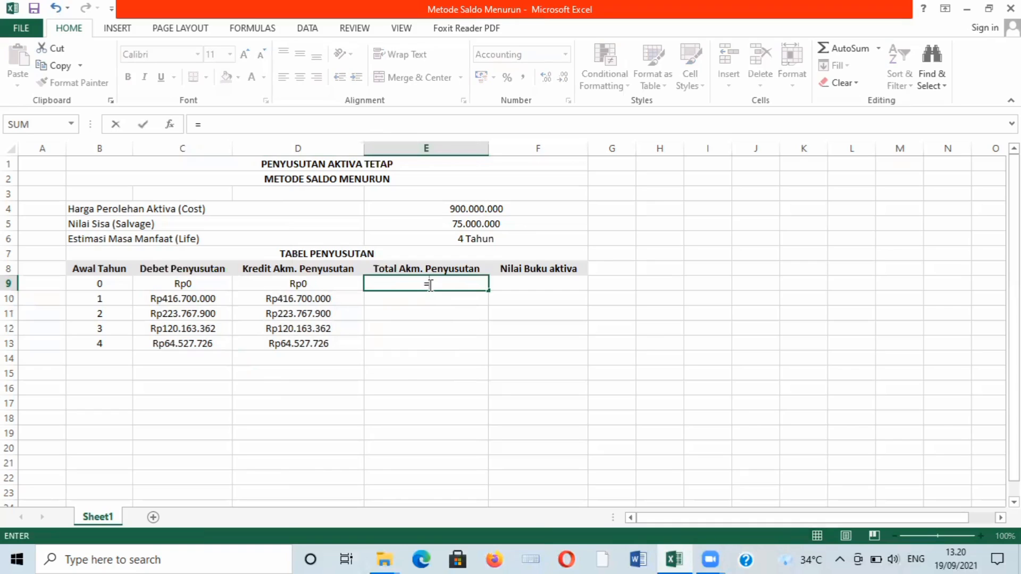
type("su")
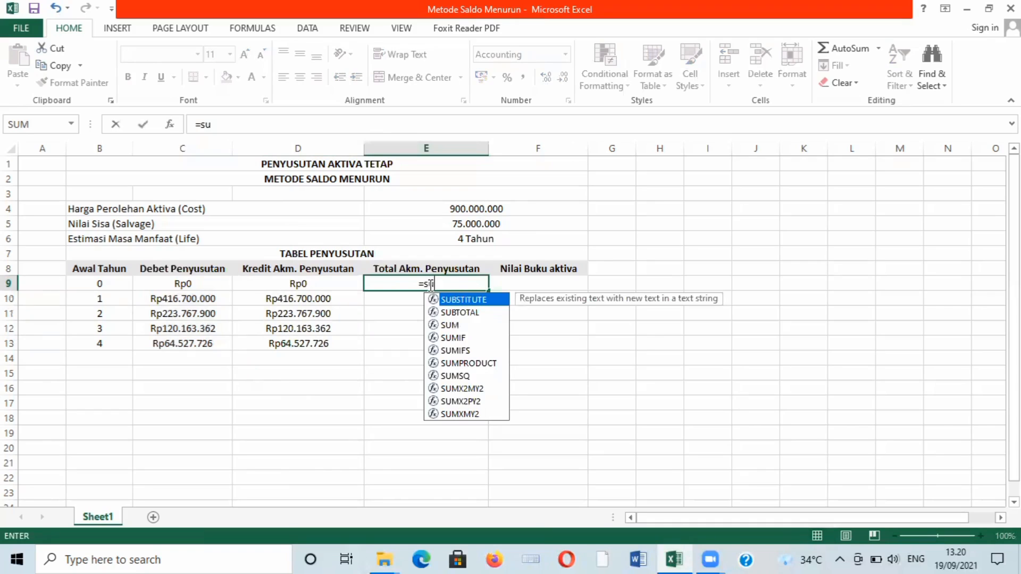
type("m(")
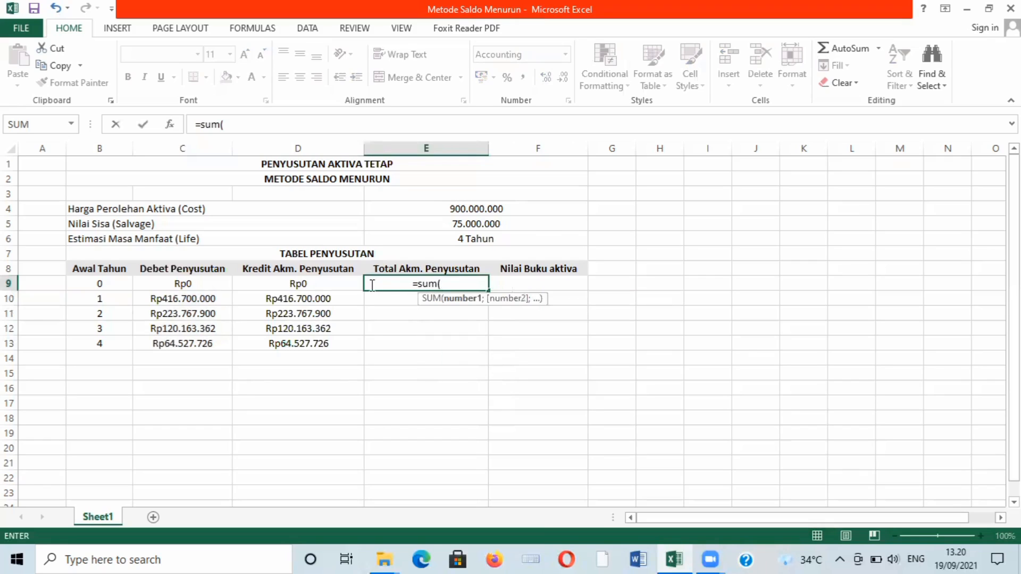
left_click(315, 284)
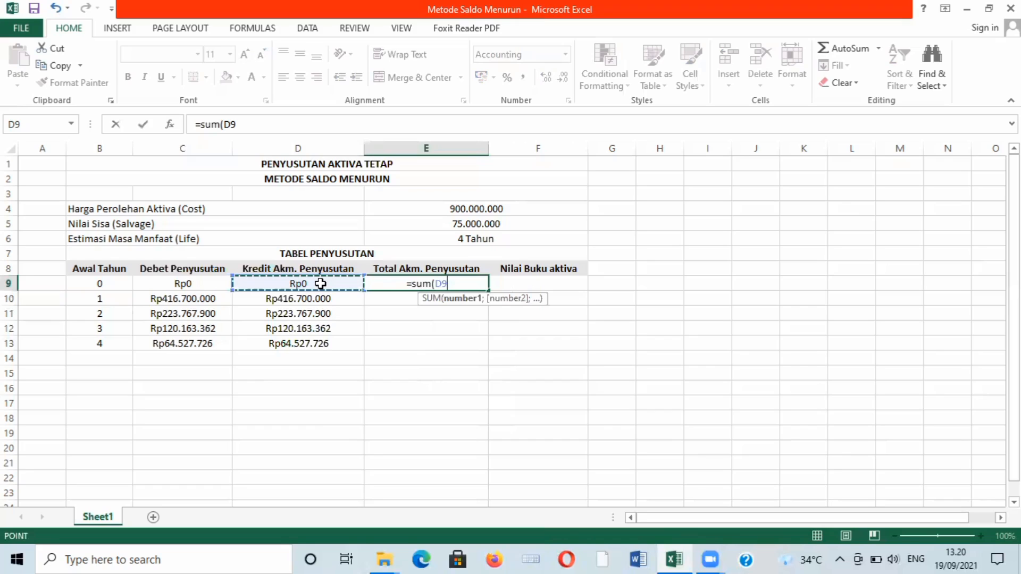
- Lock the row of the first reference and complete the year 0 total formula as =SUM(D$9:D9)
key("F4")
key("F4")
key("F8")
key("BackSpace")
key("BackSpace")
key("BackSpace")
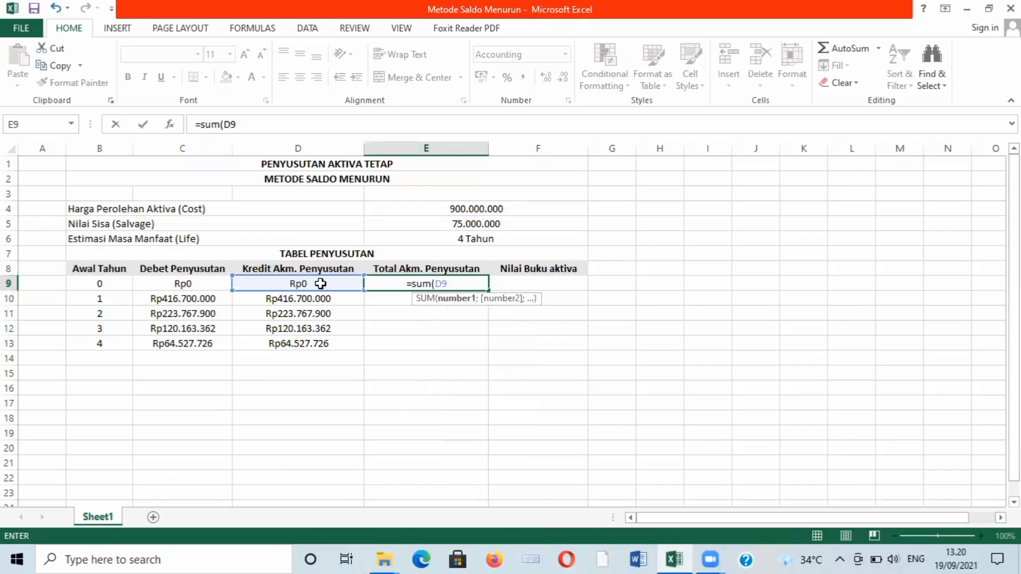
key("F4")
key("F4")
type(":")
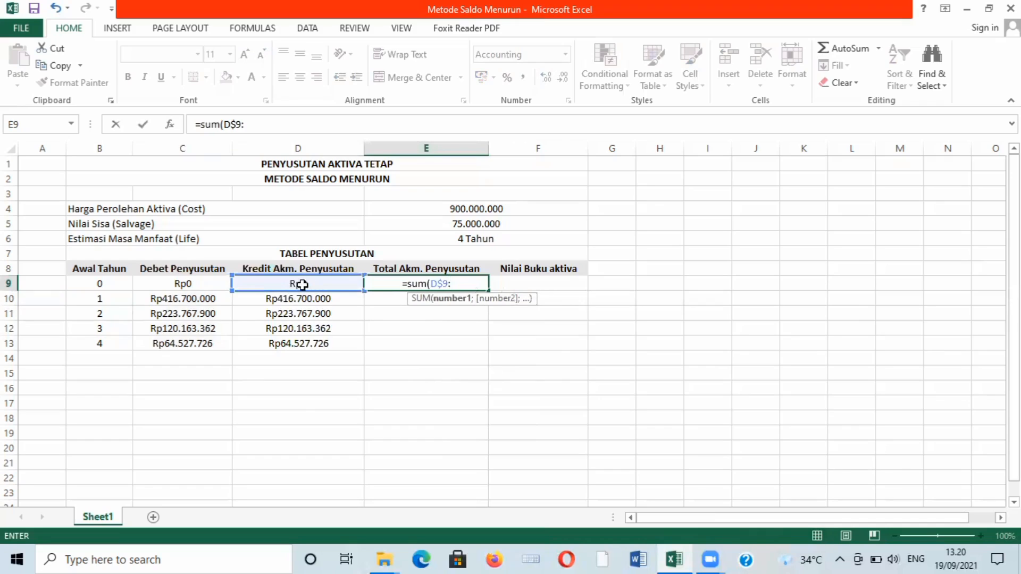
left_click(310, 283)
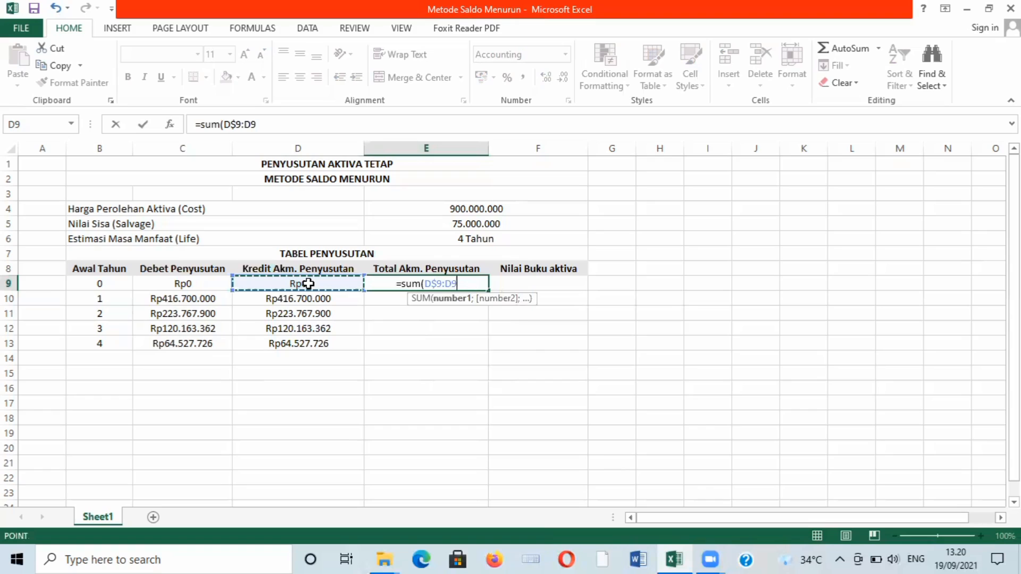
type(")")
key("Return")
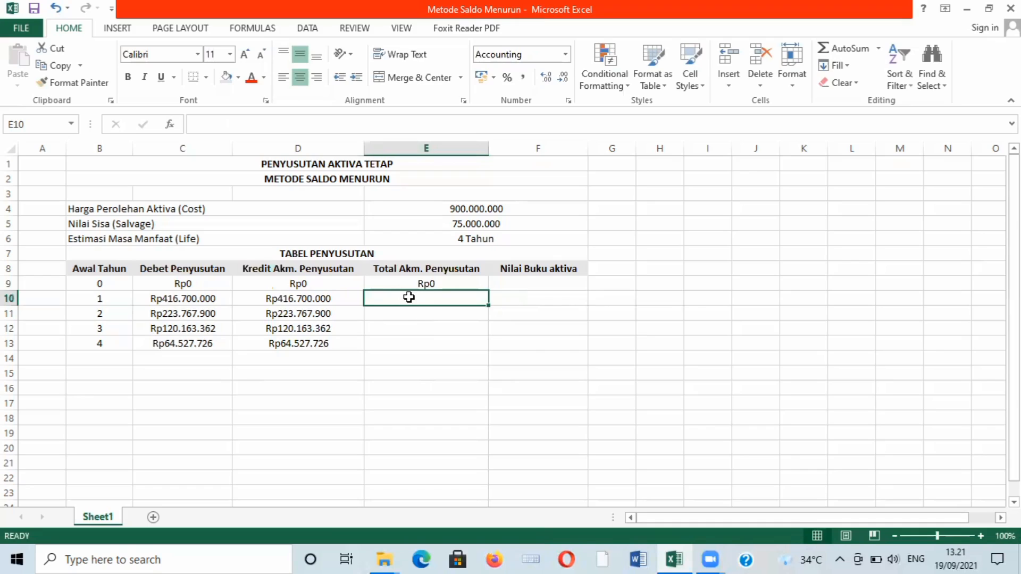
- Fill the Total Akm. Penyusutan formula from E9 down through year 4 in E13
left_click(448, 282)
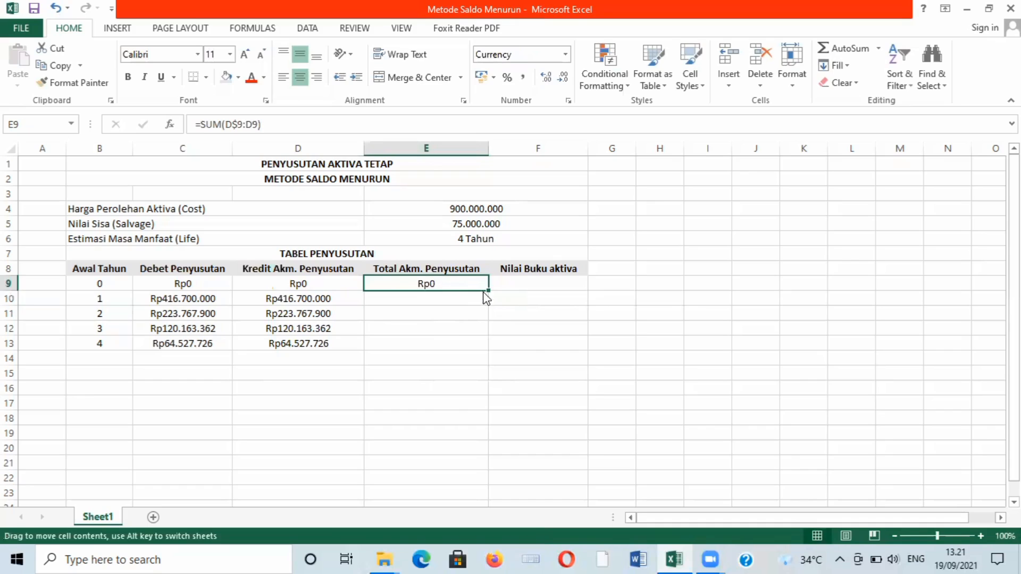
left_click_drag(488, 288, 484, 349)
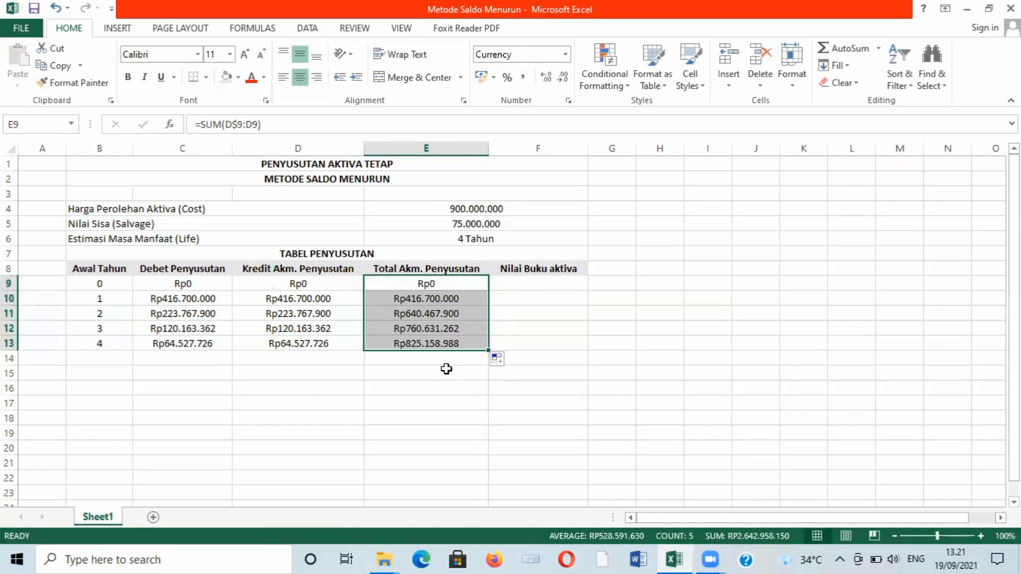
left_click(466, 346)
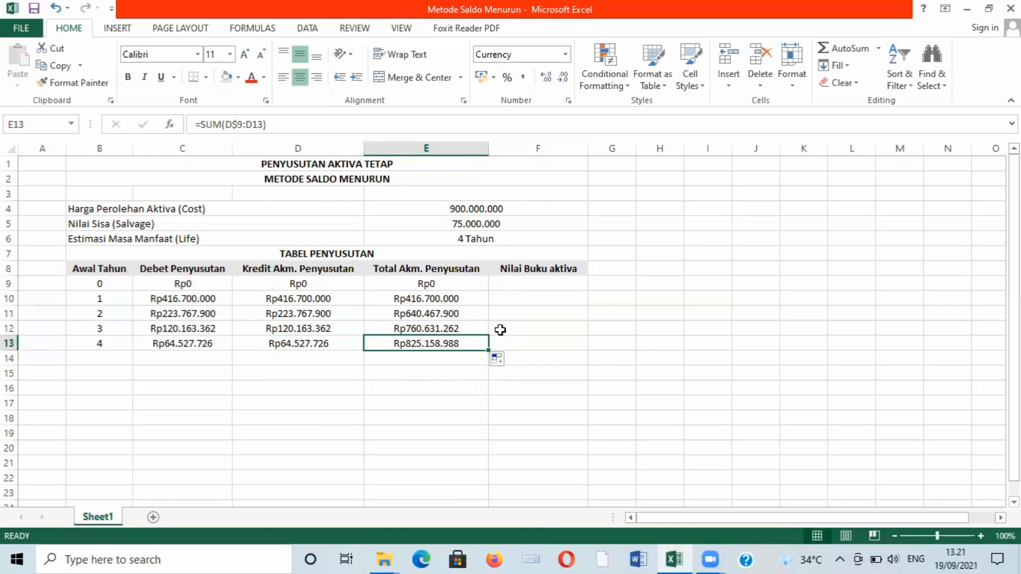
- Calculate the year 0 Nilai Buku aktiva in F9 with the formula =E$4-E9
left_click(530, 287)
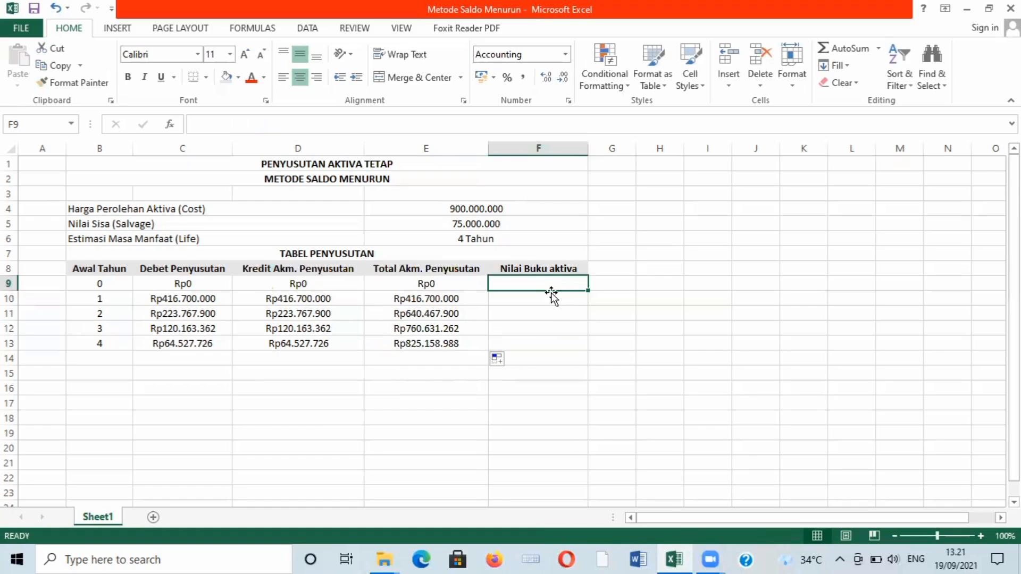
type("=")
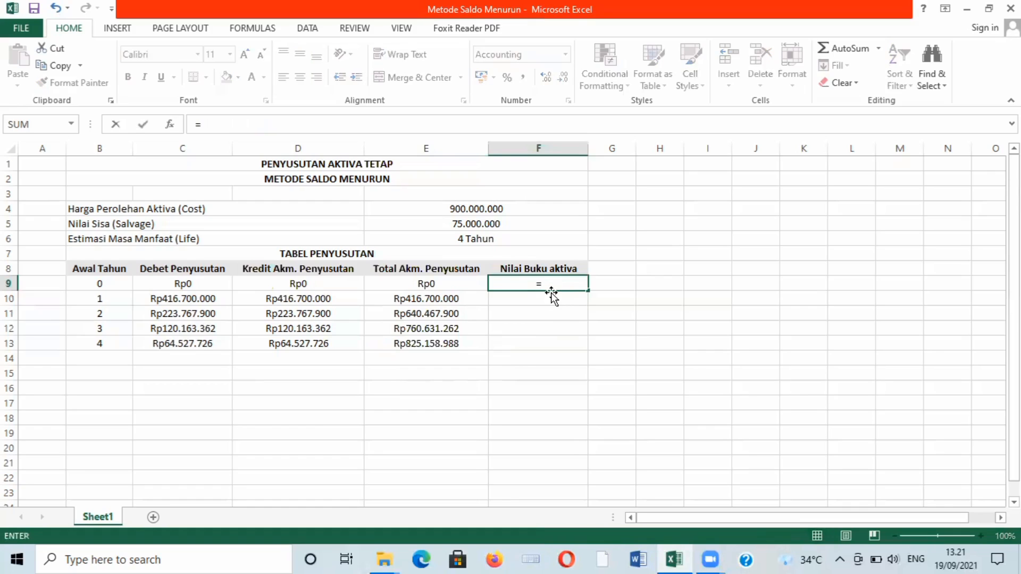
left_click(461, 208)
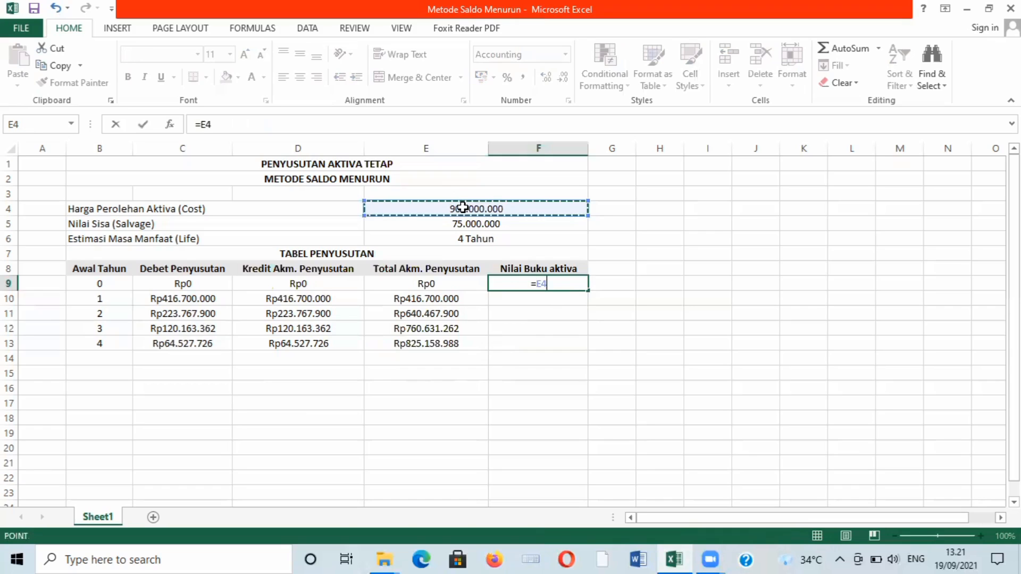
key("F4")
key("F4")
type("-")
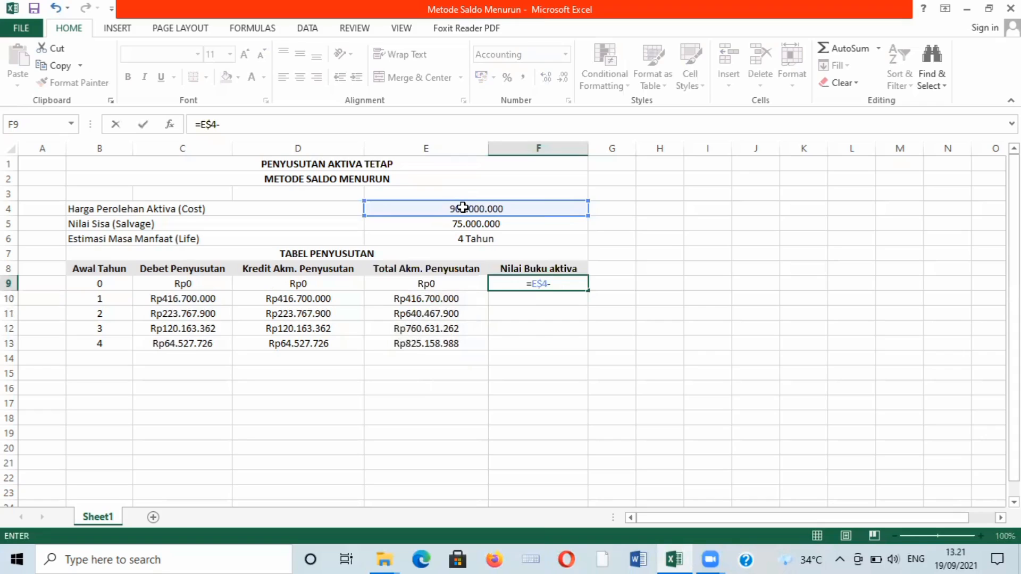
left_click(415, 284)
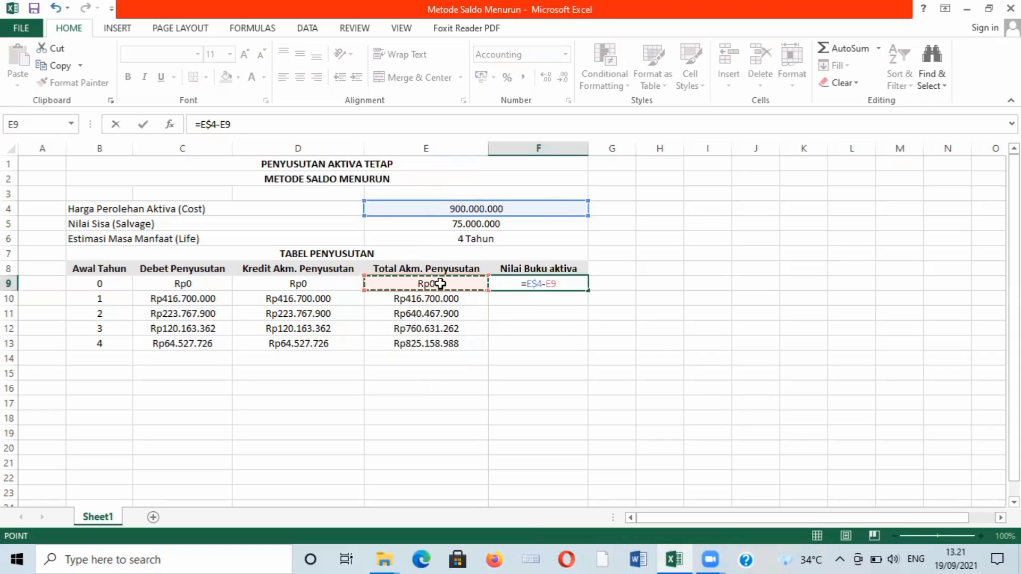
key("Return")
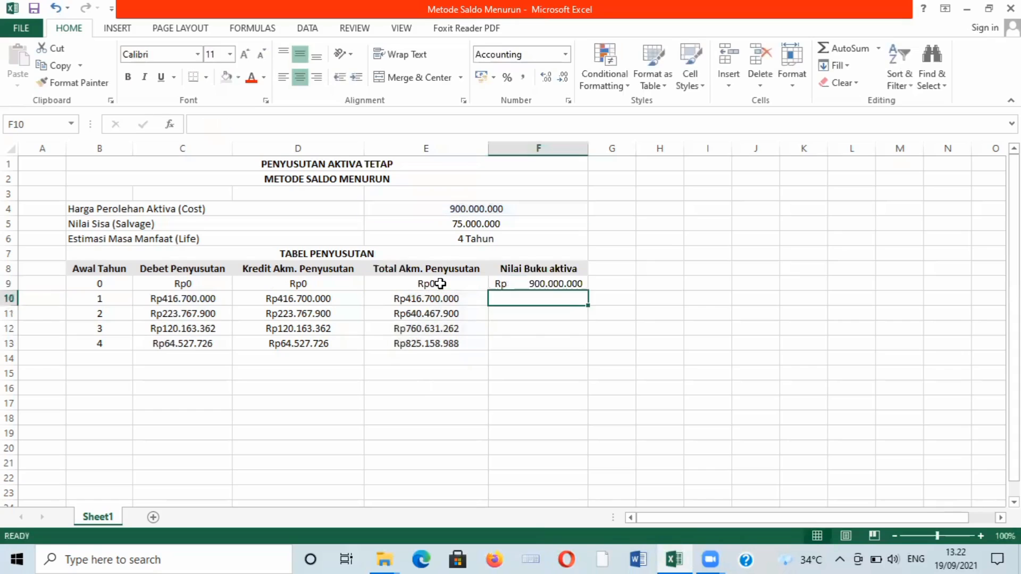
- Fill the Nilai Buku aktiva formula from F9 down through year 4 in F13
left_click(541, 285)
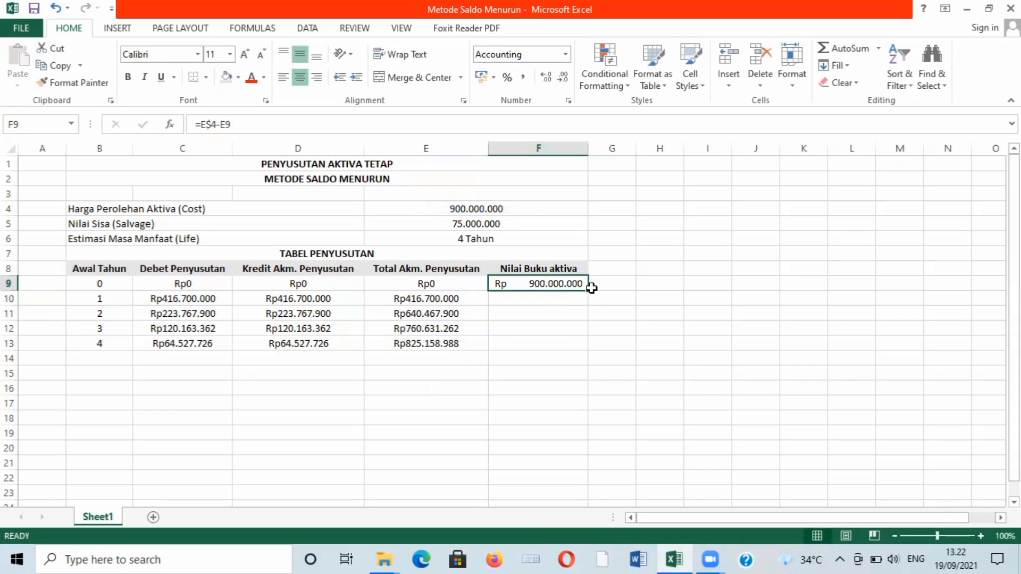
left_click_drag(586, 291, 586, 348)
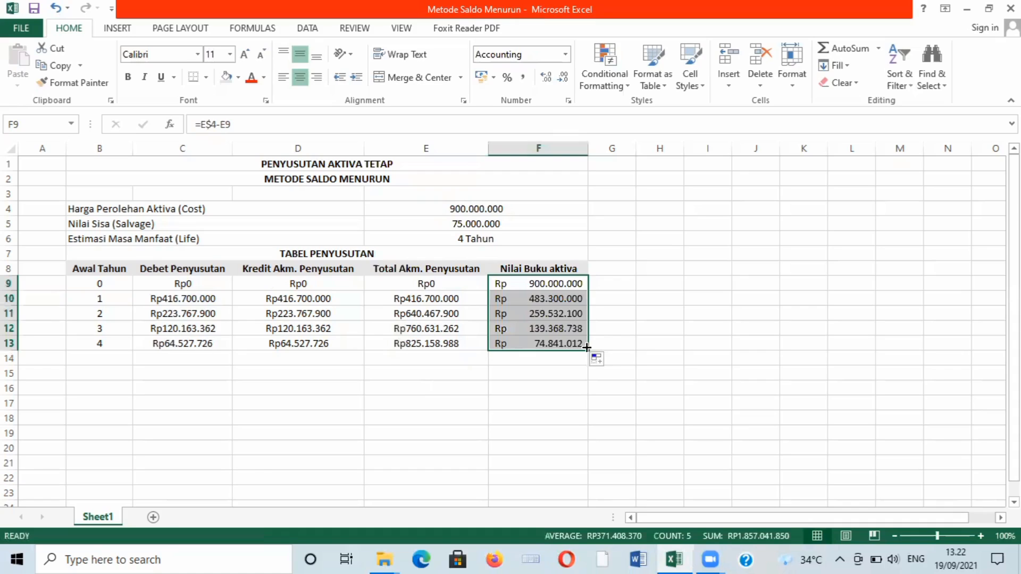
left_click(598, 289)
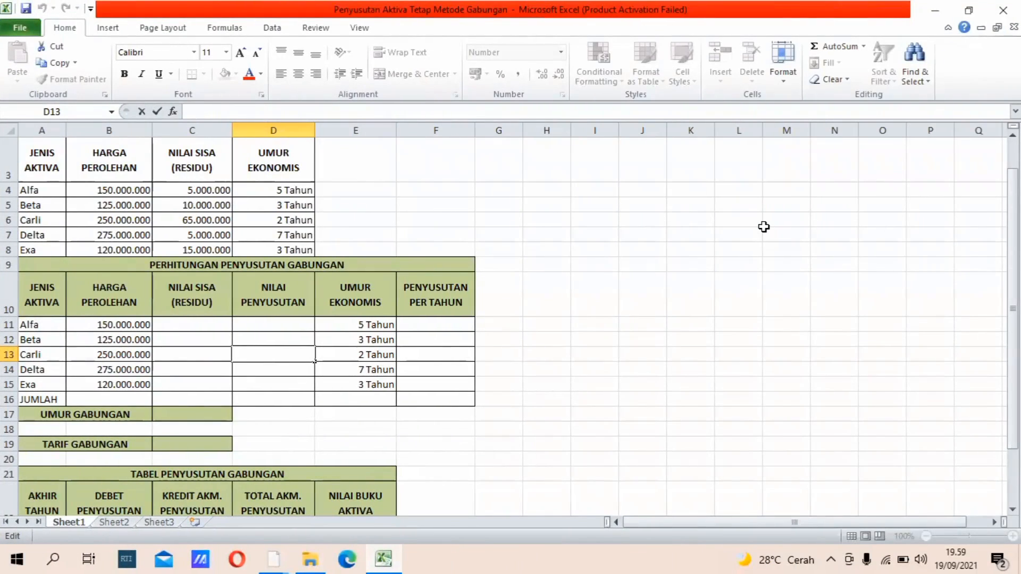
- In the Penyusutan Aktiva Tetap Metode Gabungan workbook, copy the Nilai Sisa values C4:C8 into the calculation table from C11
left_click_drag(1013, 290, 1012, 261)
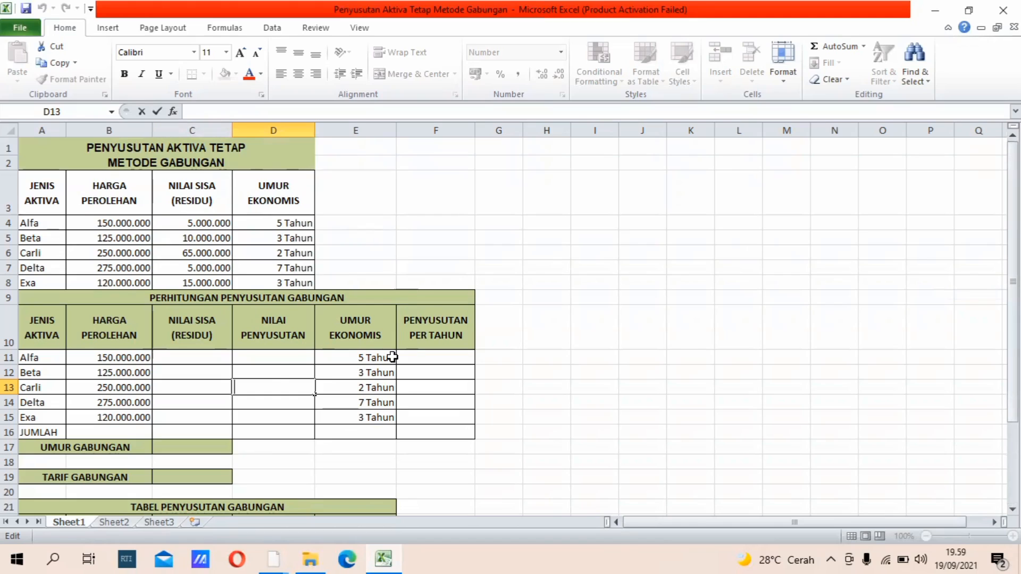
left_click(196, 357)
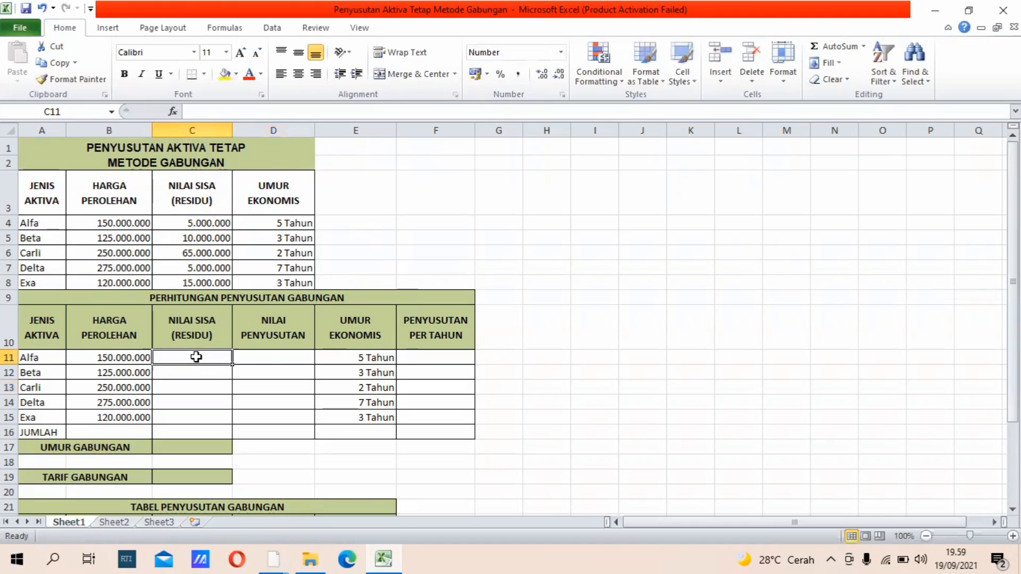
left_click_drag(197, 222, 214, 280)
key("ctrl+c")
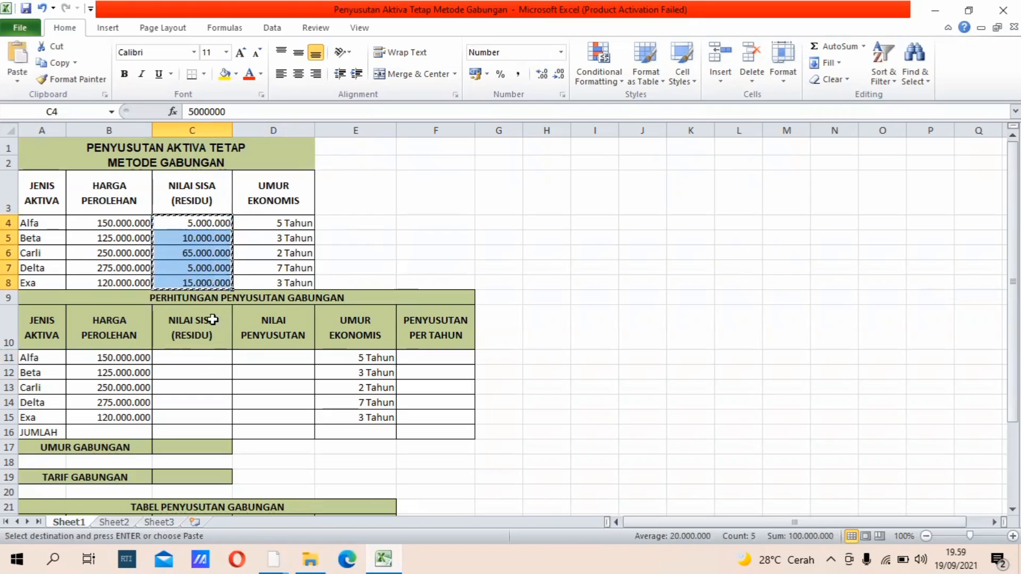
left_click(205, 356)
key("ctrl+v")
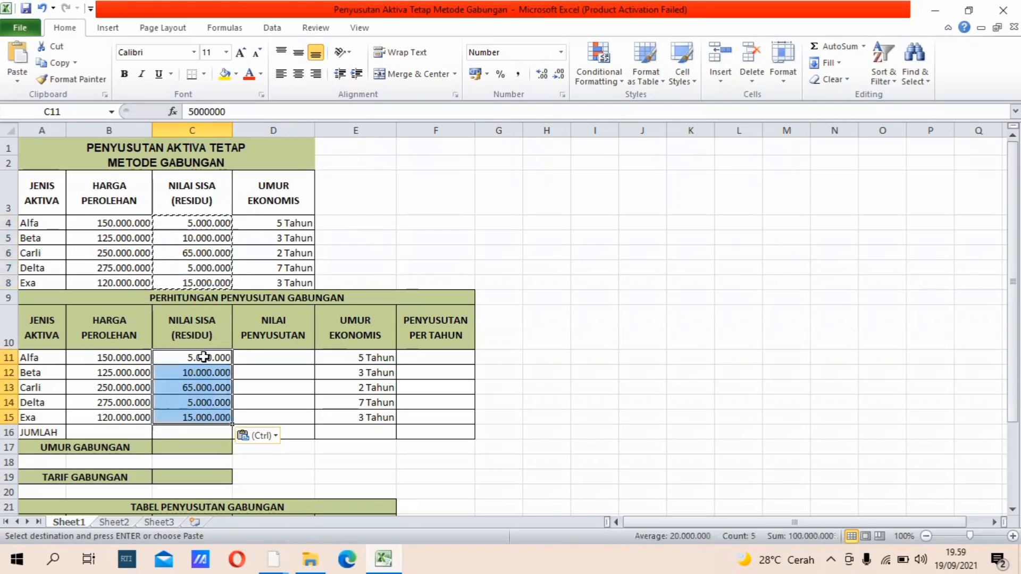
- Calculate Nilai Penyusutan for Alfa in D11 as =B11-C11 and fill it down to Exa in row 15
left_click(275, 367)
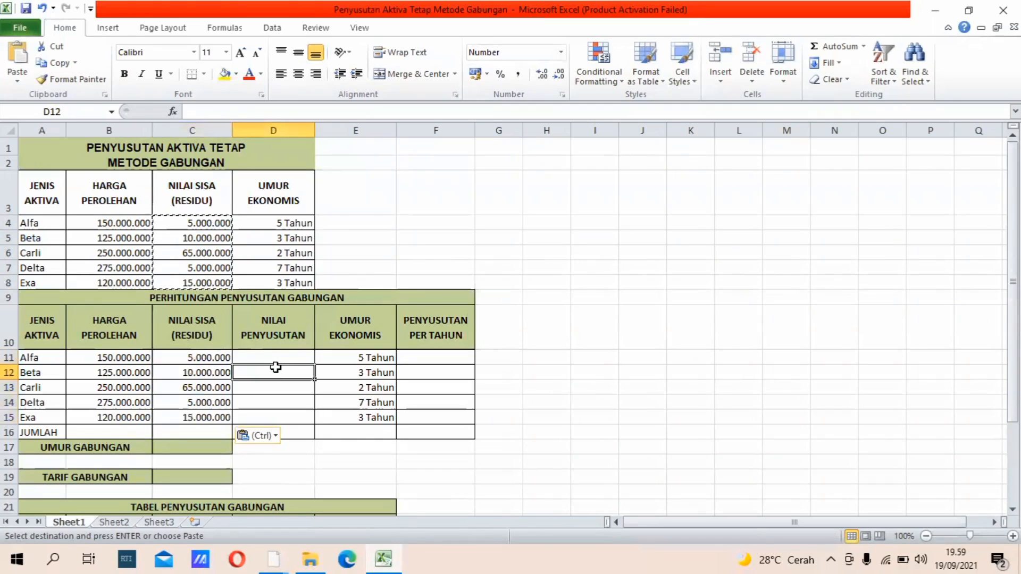
left_click(270, 357)
type("=")
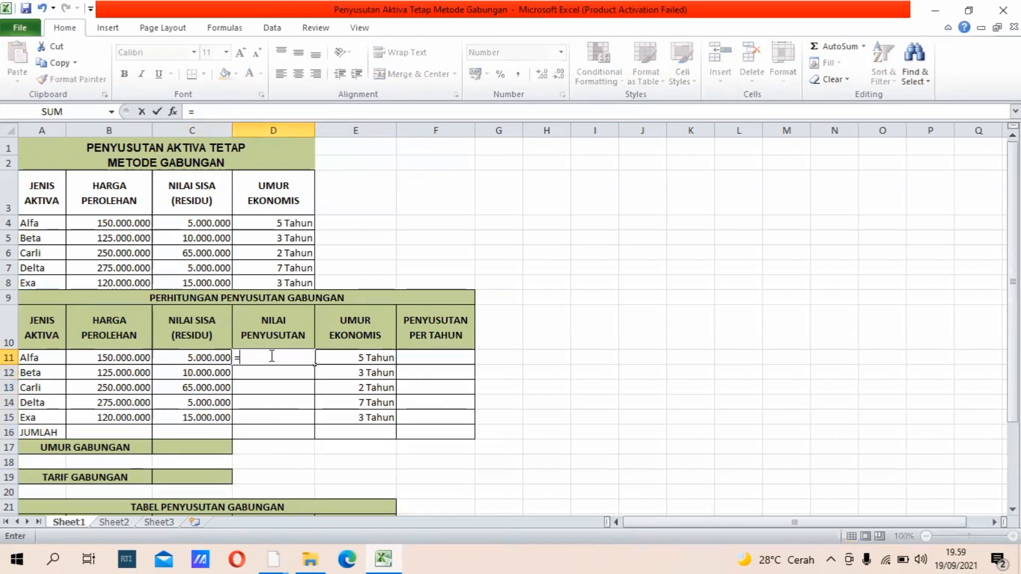
left_click(138, 362)
type("-")
left_click(183, 360)
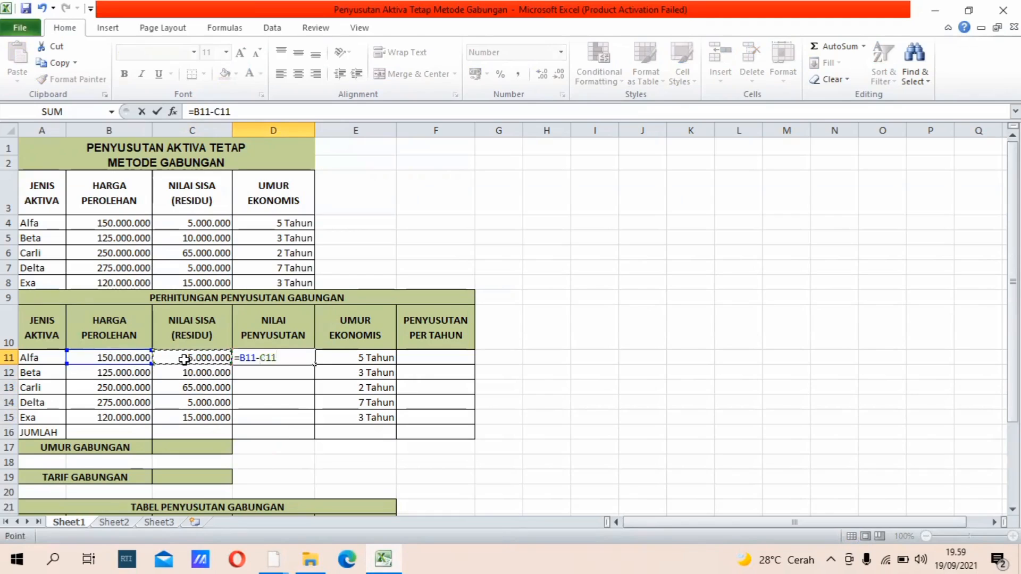
key("Return")
left_click(298, 357)
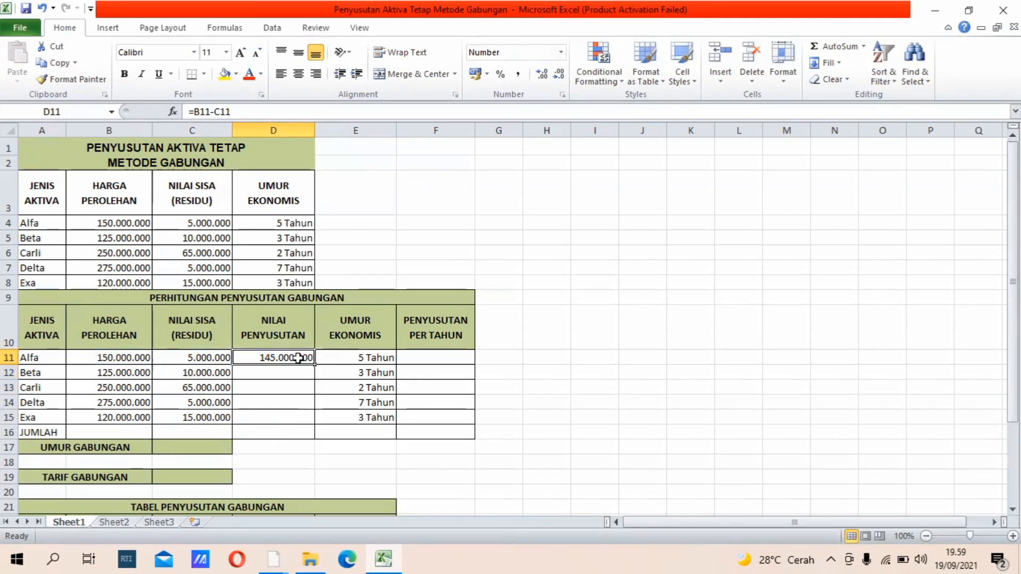
left_click_drag(313, 362, 318, 422)
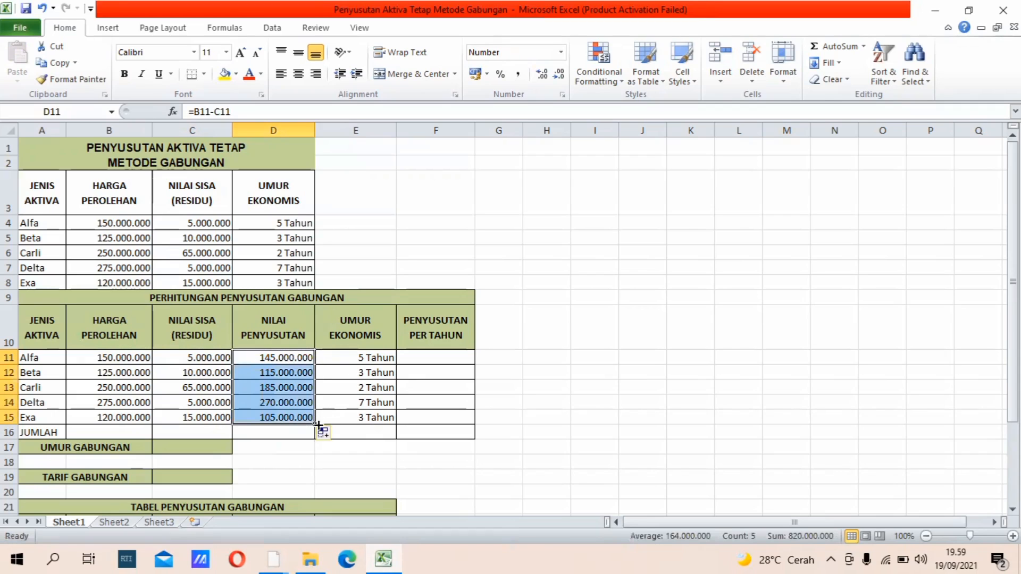
- Calculate Penyusutan per Tahun for Alfa in F11 as =SLN(B11;C11;E11) and fill it down to Exa in row 15
left_click(443, 357)
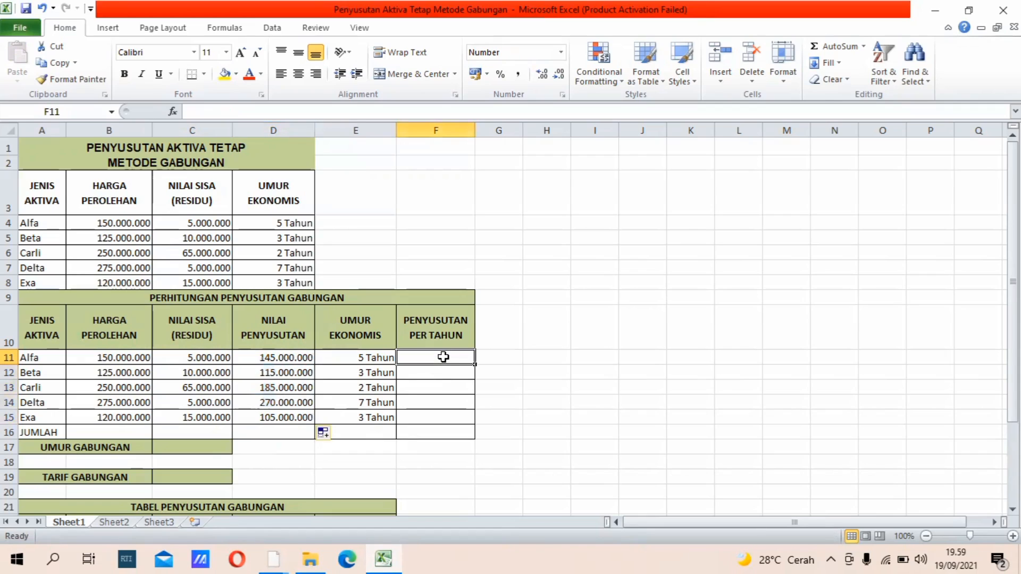
type("=s")
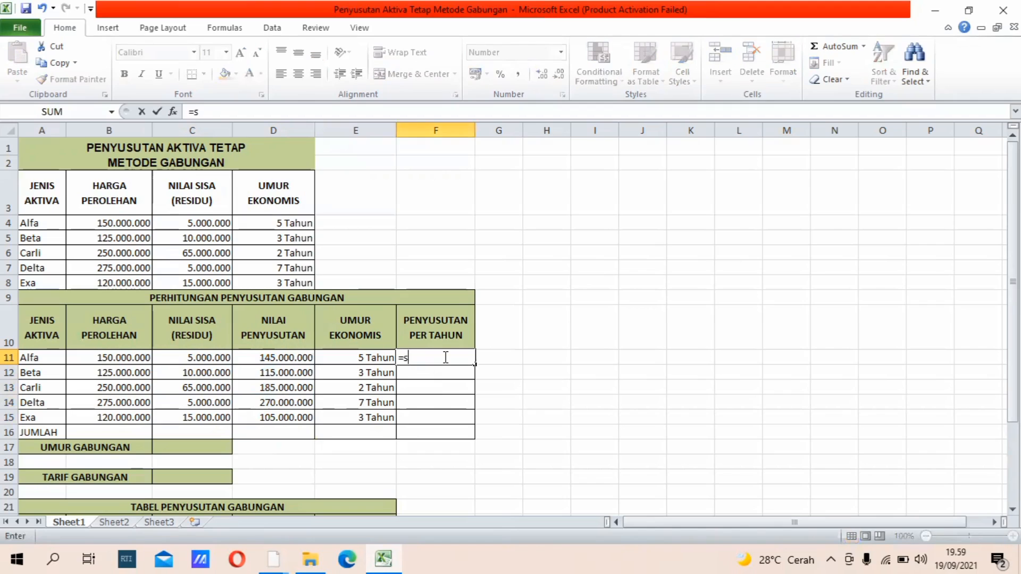
type("ln(")
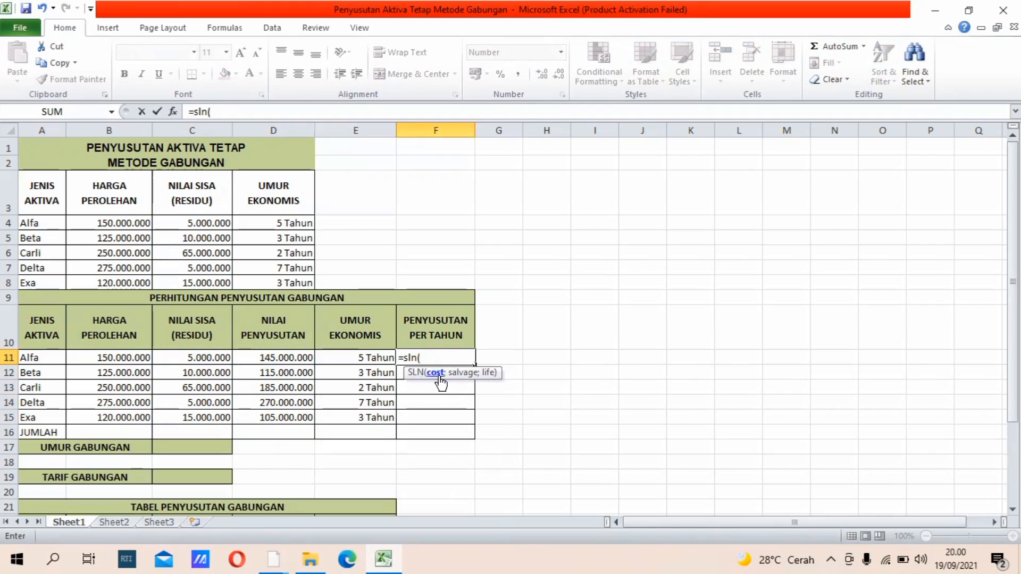
left_click(116, 357)
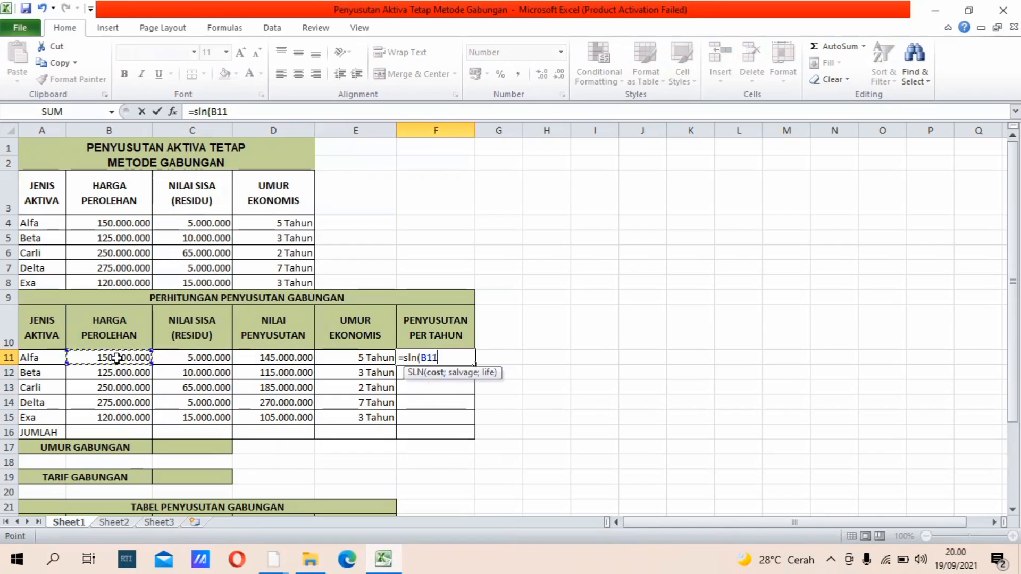
type(";")
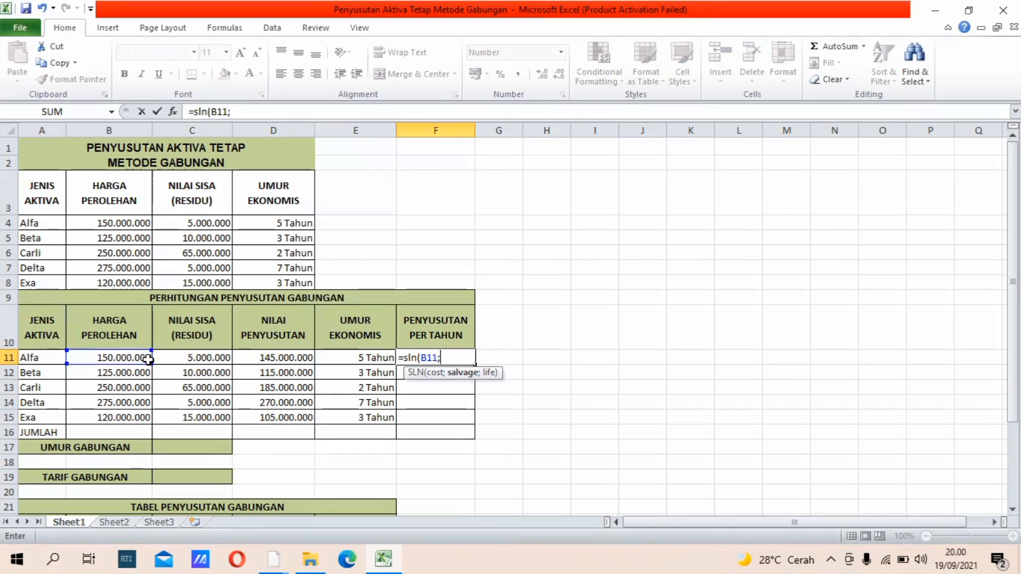
left_click(178, 362)
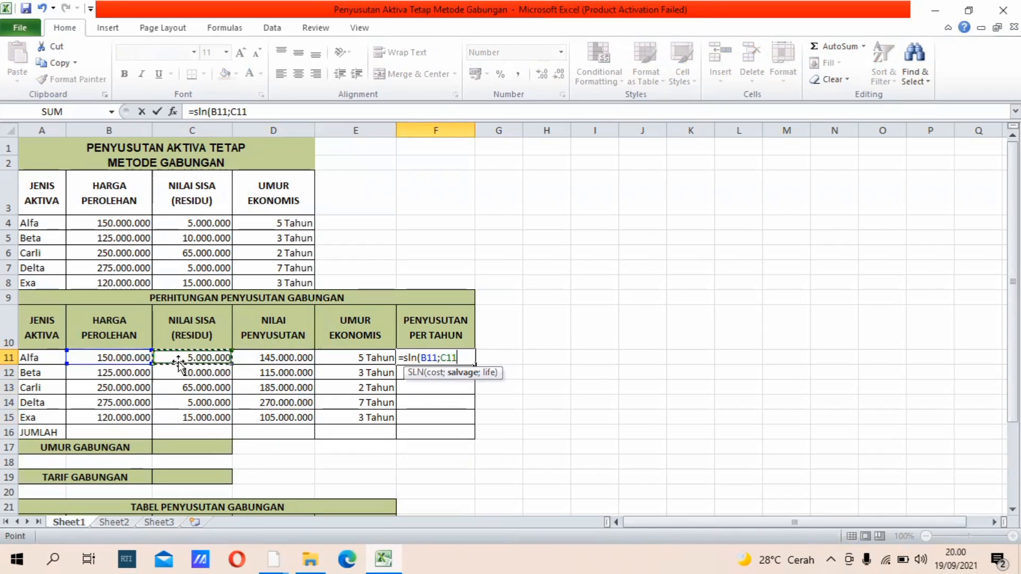
type(";")
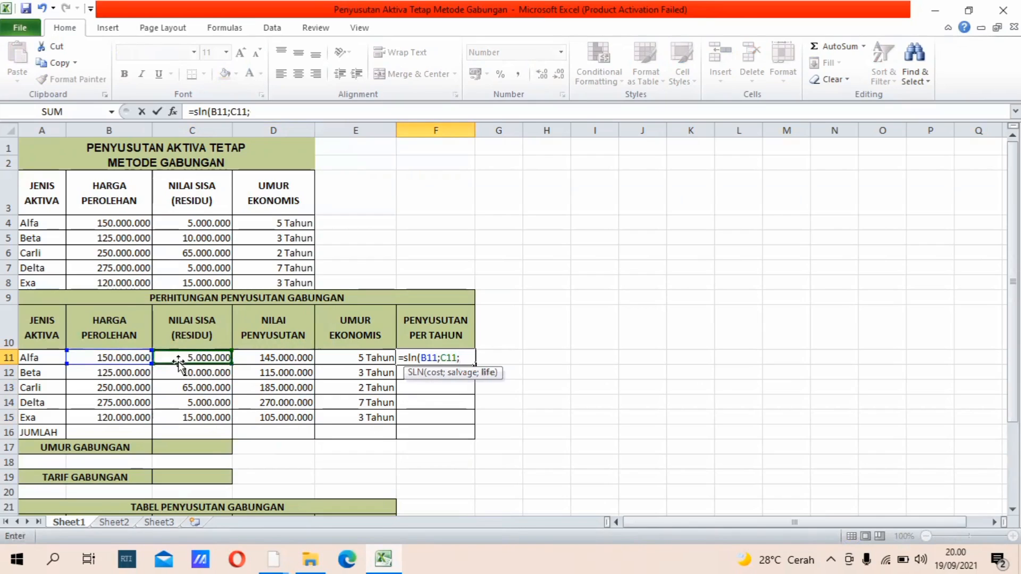
left_click(371, 356)
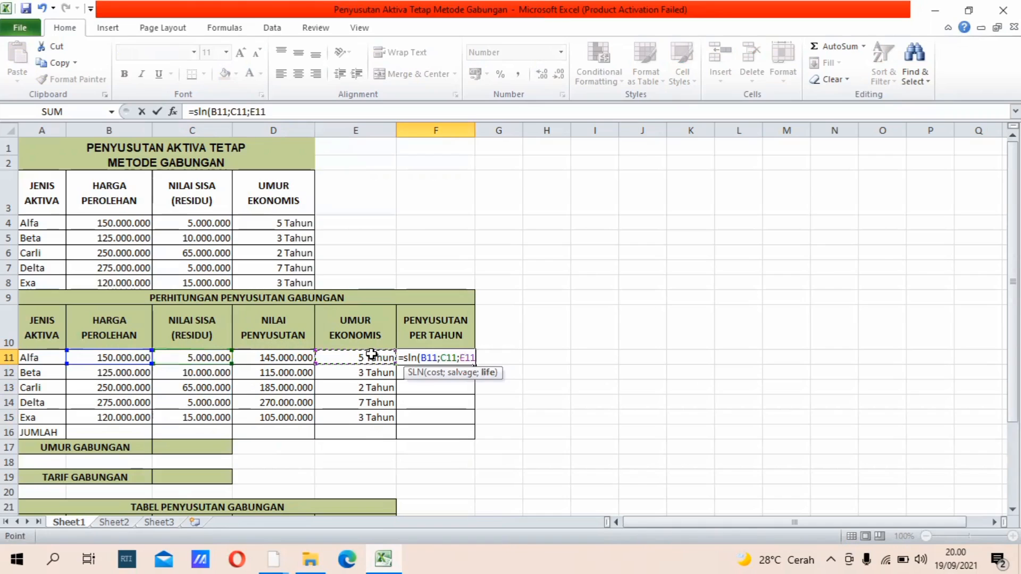
key("Return")
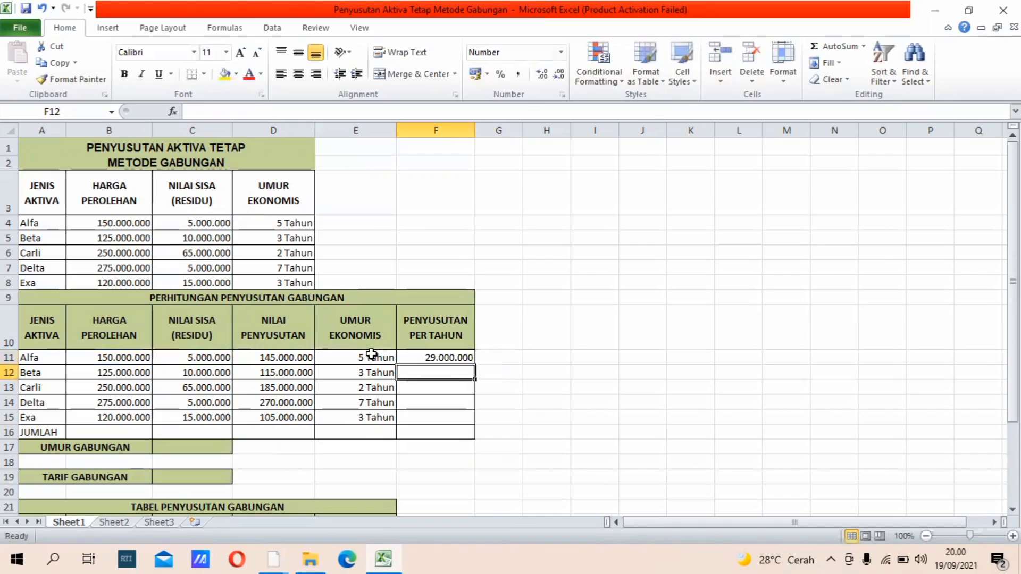
left_click(432, 357)
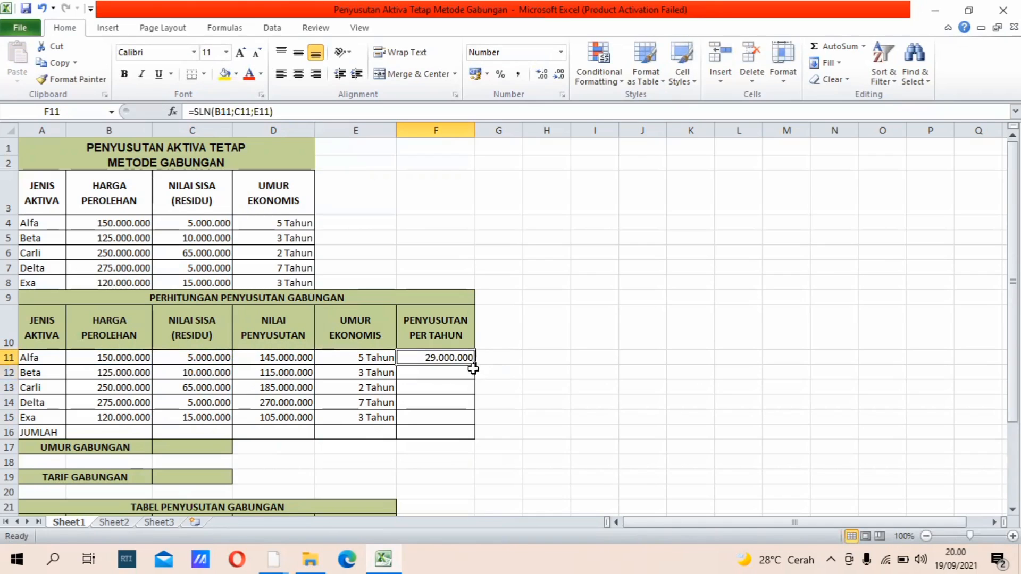
left_click_drag(475, 364, 475, 419)
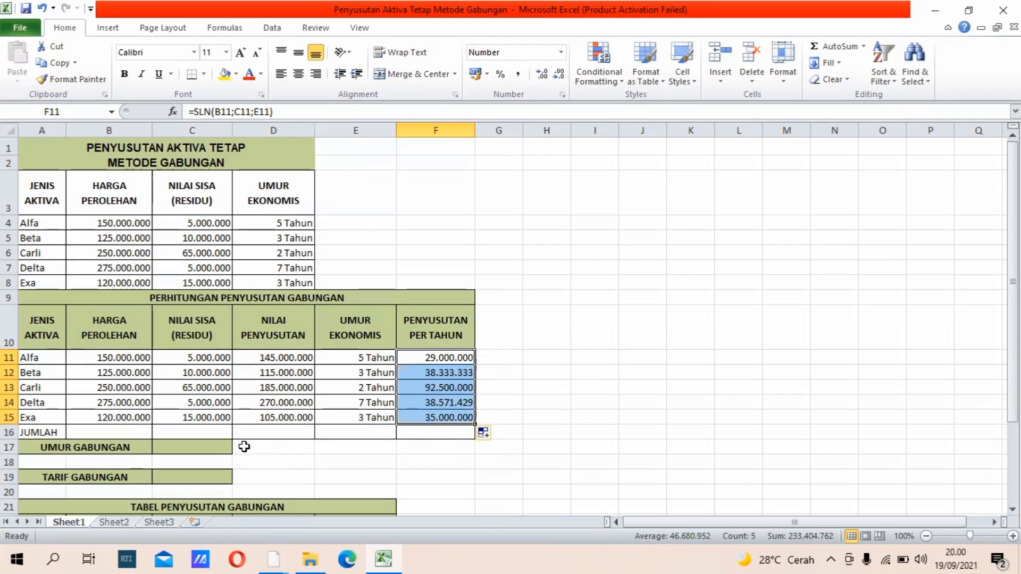
- Total the Harga Perolehan column in the Jumlah row by summing B11:B15 in B16
left_click(133, 431)
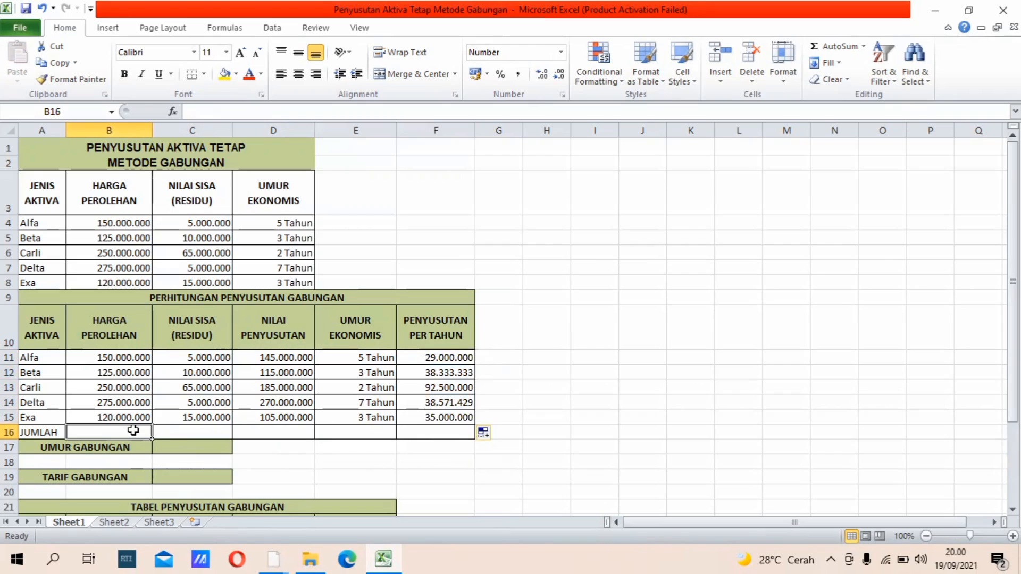
type("=")
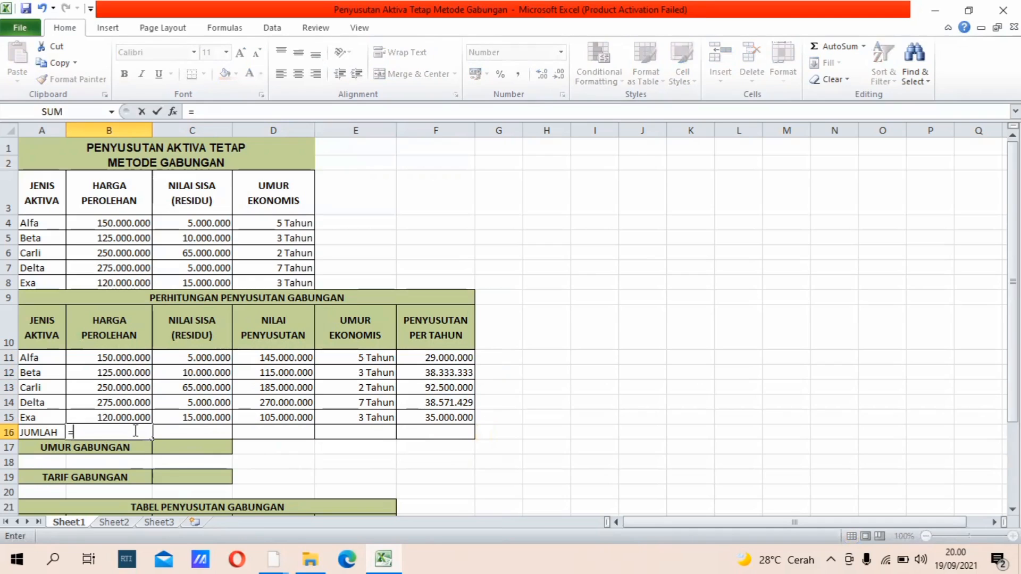
type("su")
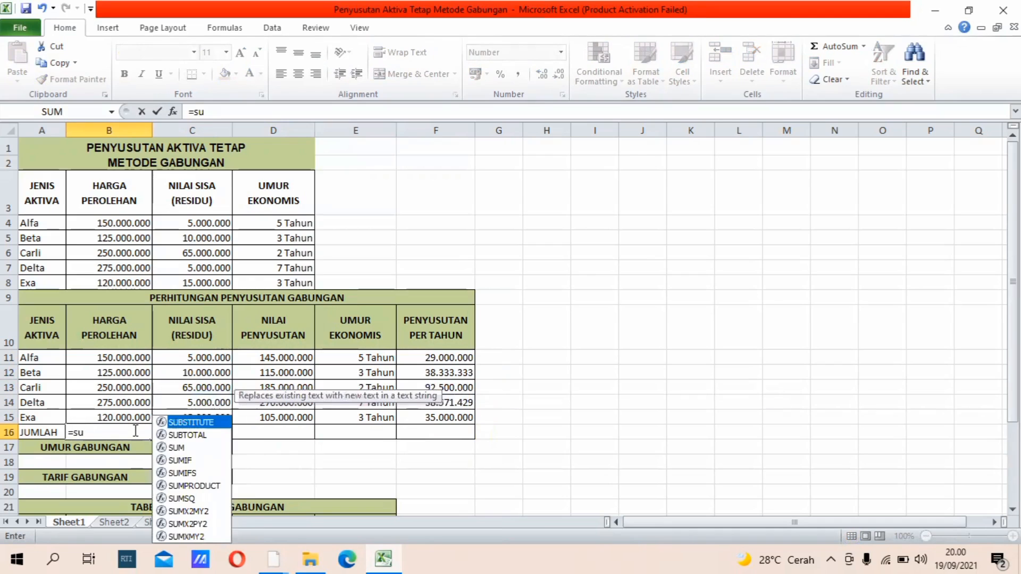
type("m(")
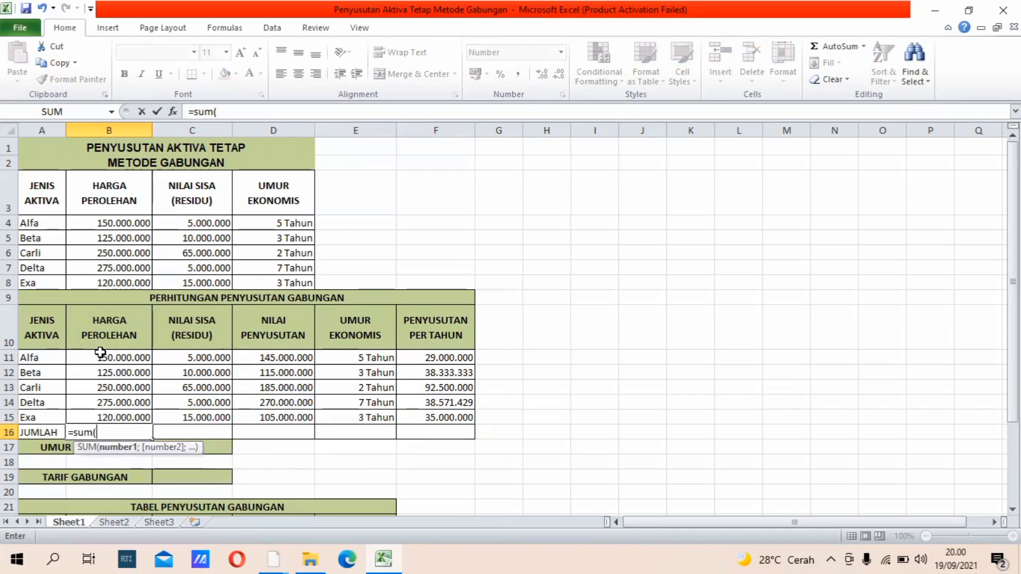
left_click_drag(101, 359, 115, 417)
key("Return")
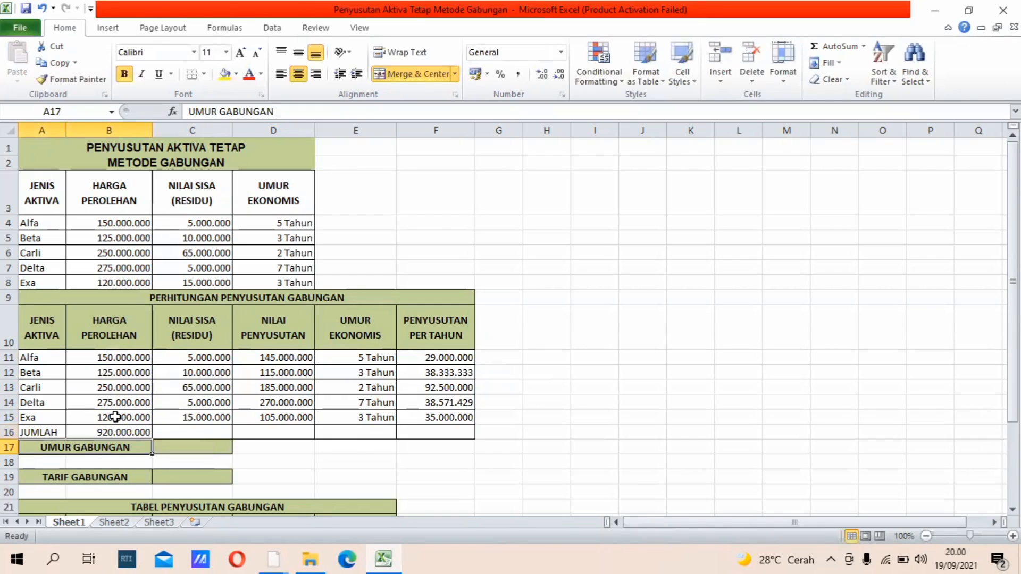
- Total the Nilai Penyusutan column in the Jumlah row by summing D11:D15 in D16
left_click(278, 435)
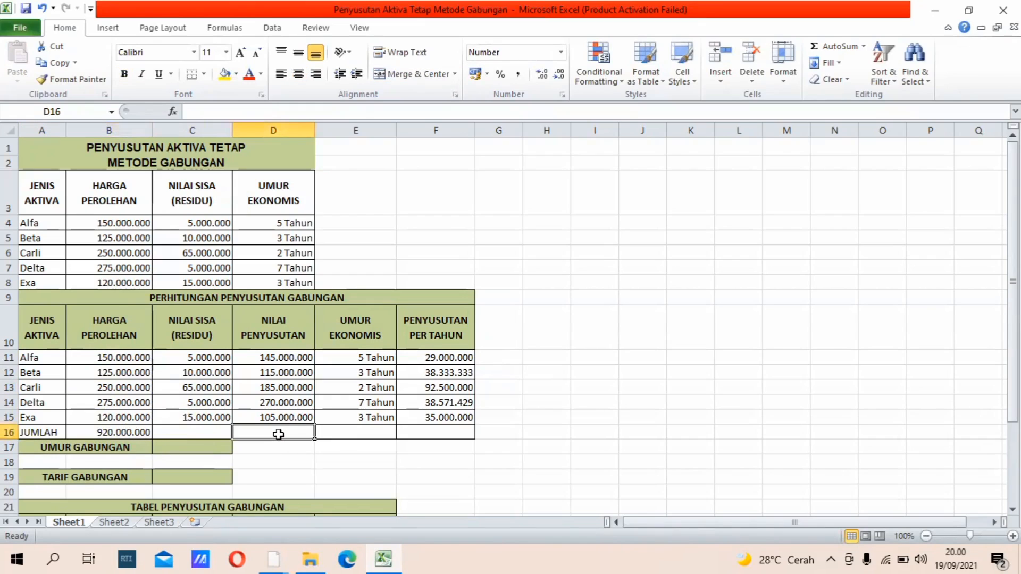
type("=")
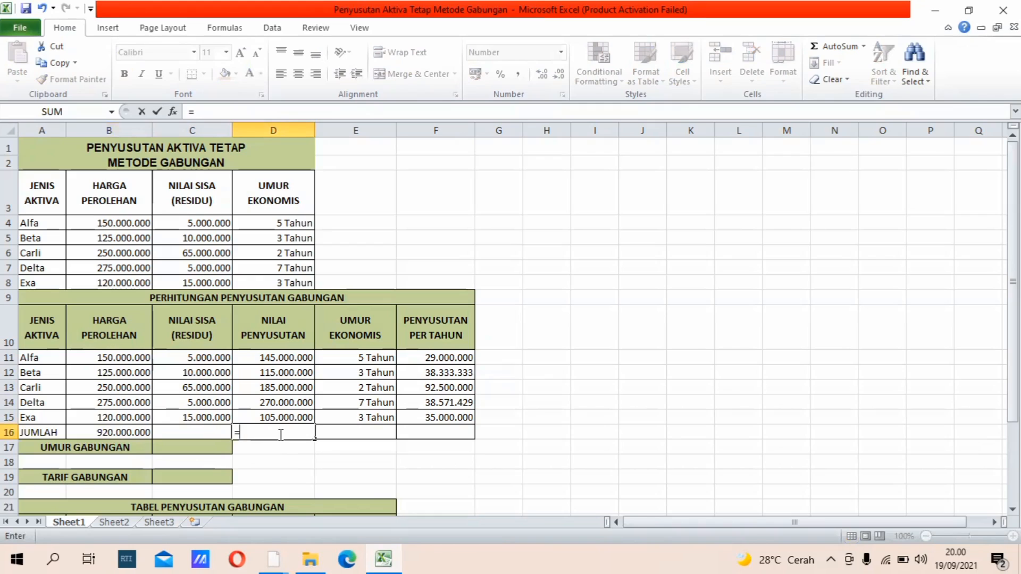
type("sum")
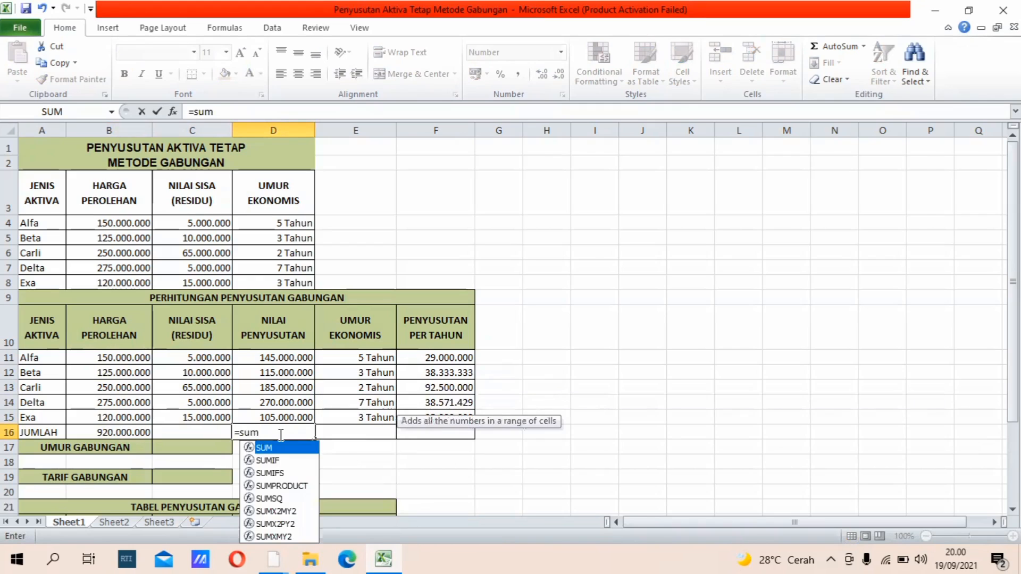
type("(")
left_click(262, 357)
left_click_drag(262, 358, 272, 417)
key("Return")
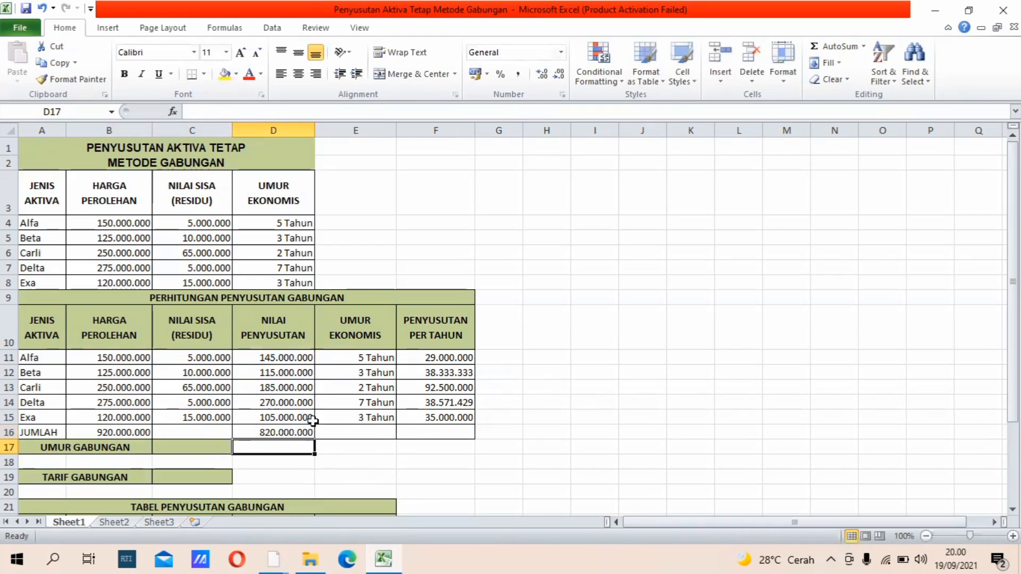
- Total the Penyusutan per Tahun column in the Jumlah row by summing F11:F15 in F16
left_click(430, 431)
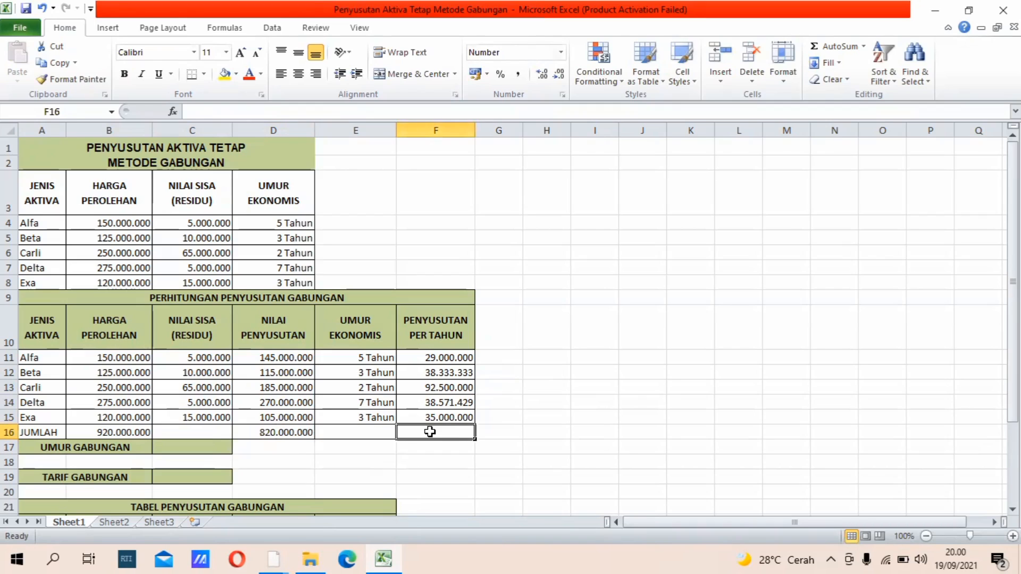
type("=s")
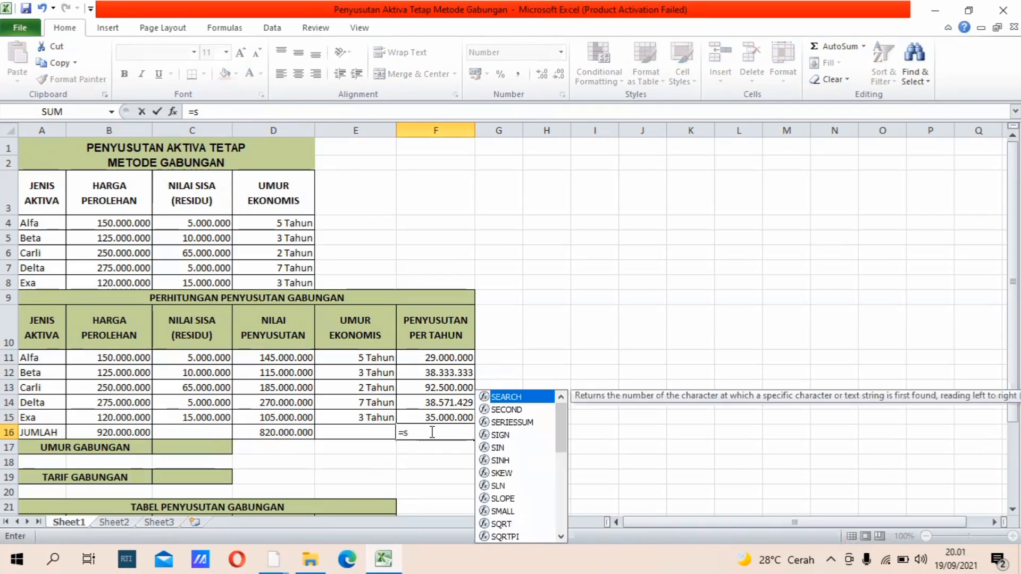
type("um(")
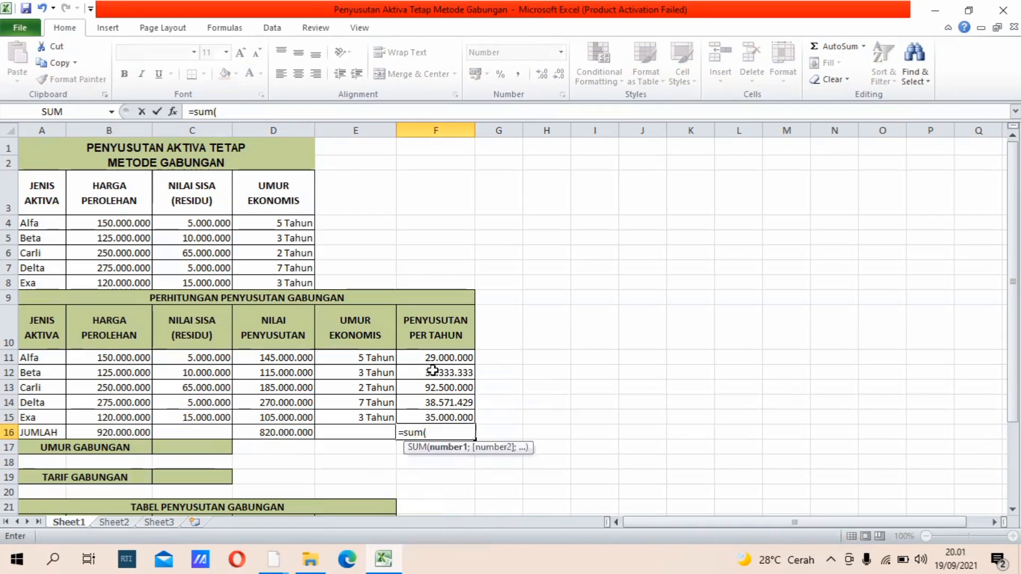
left_click_drag(435, 357, 443, 417)
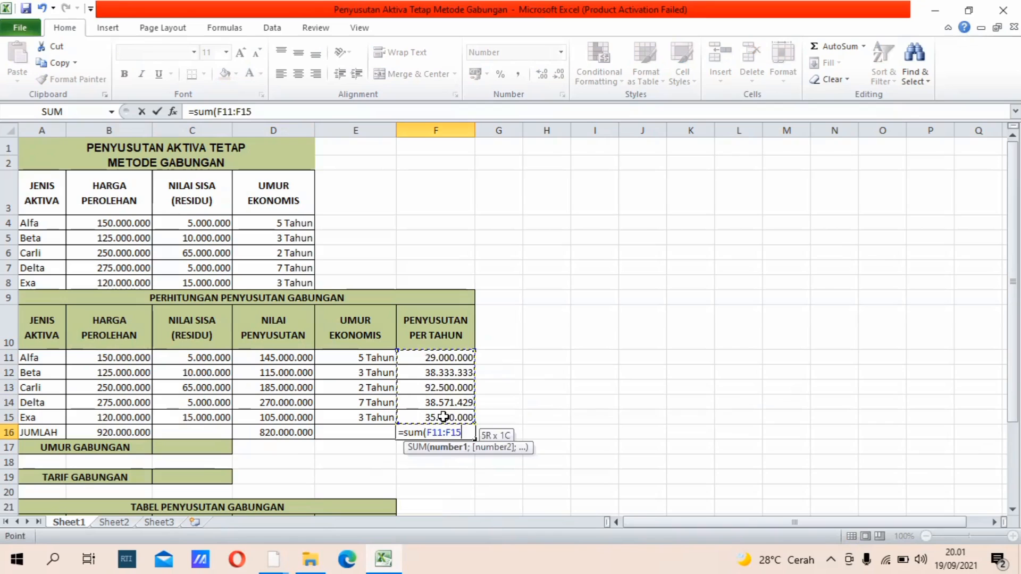
key("Return")
- Calculate Umur Gabungan in C17 by dividing total Nilai Penyusutan by total yearly depreciation with =D16/F16
key("Down")
key("Down")
key("Down")
key("Down")
key("Down")
key("Down")
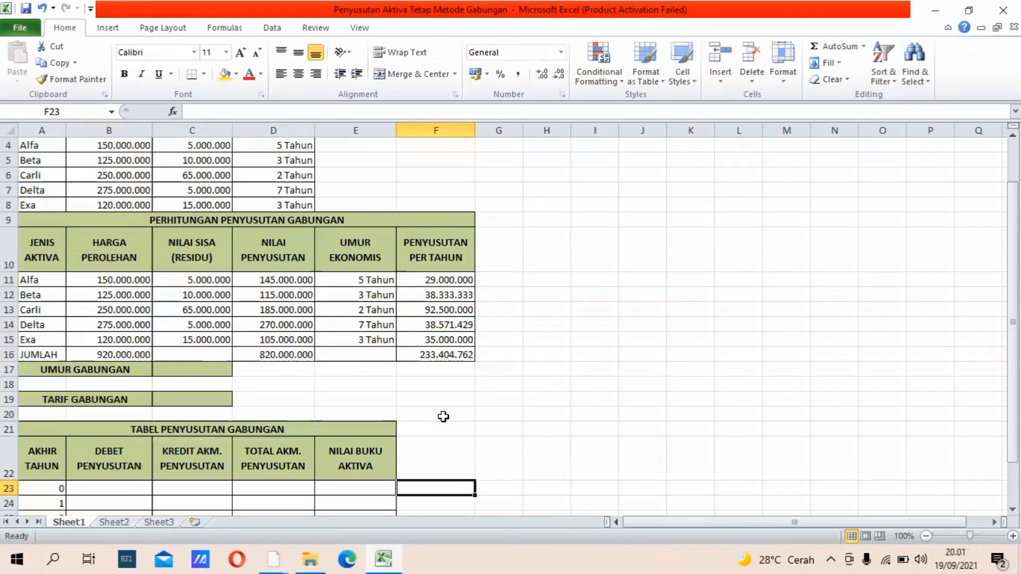
left_click(214, 368)
type("=")
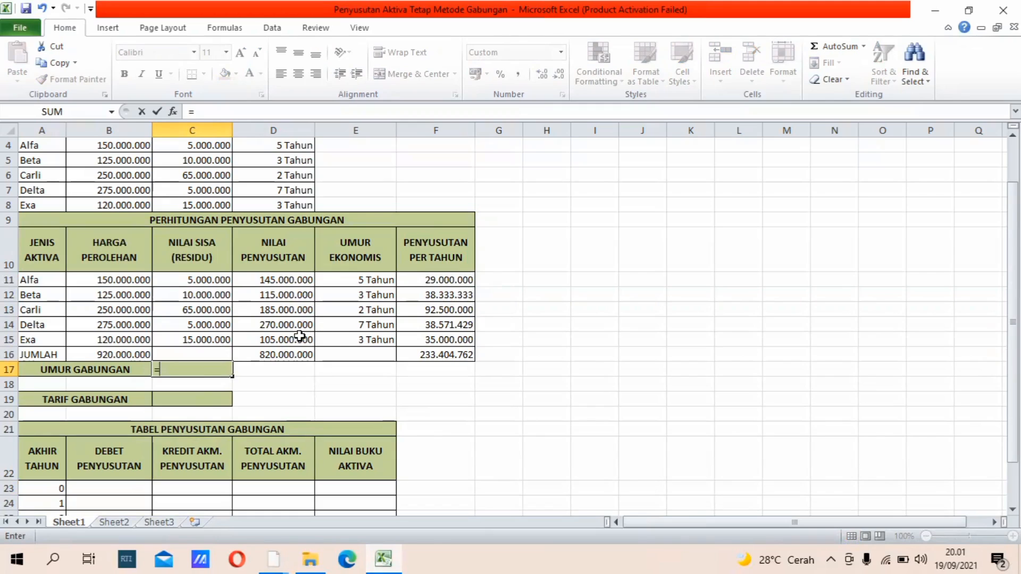
left_click(295, 354)
type("/")
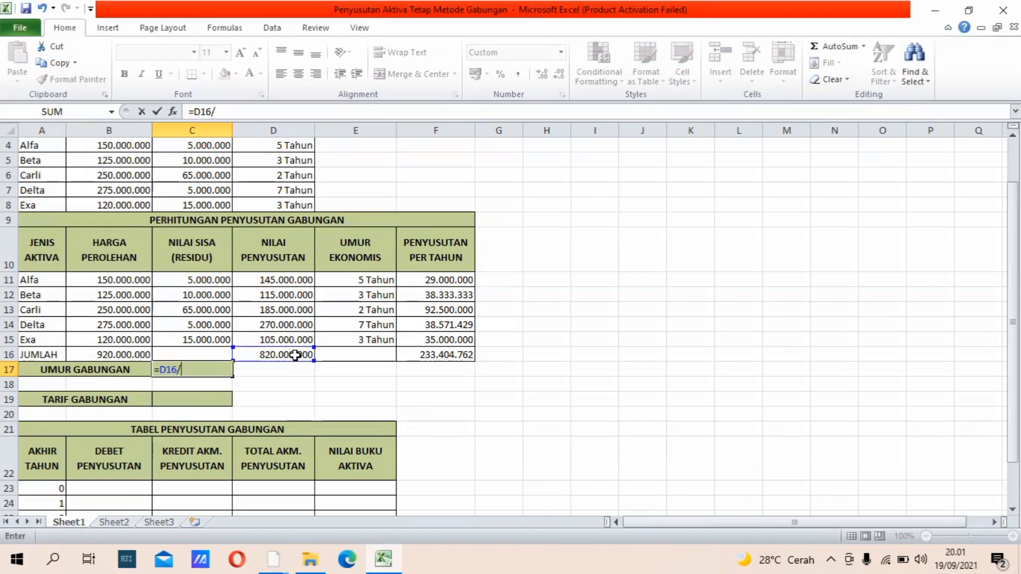
left_click(437, 351)
key("Return")
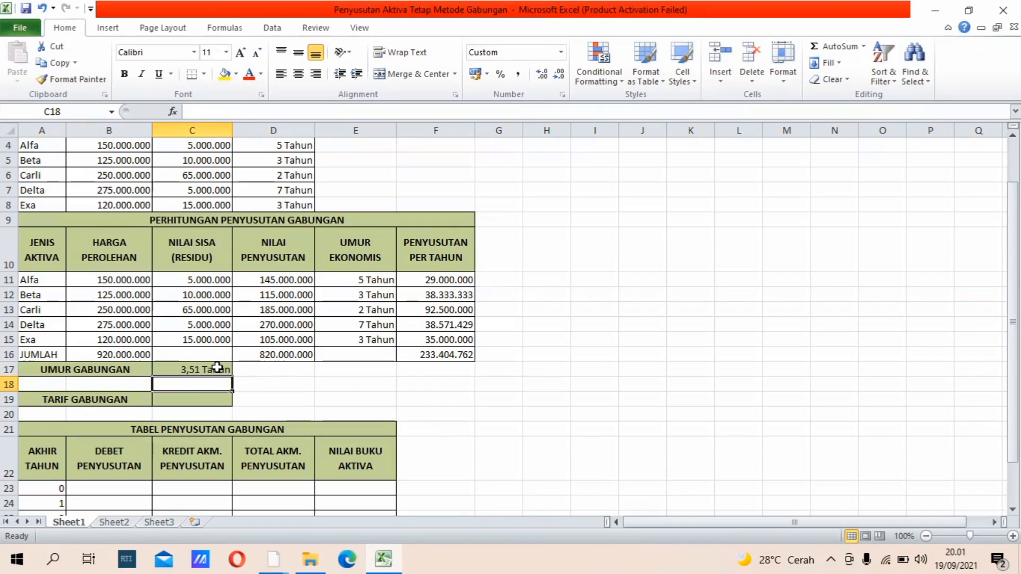
- Check the custom number format applied to the Umur Gabungan cell C17 and leave the format settings without changes
left_click(187, 364)
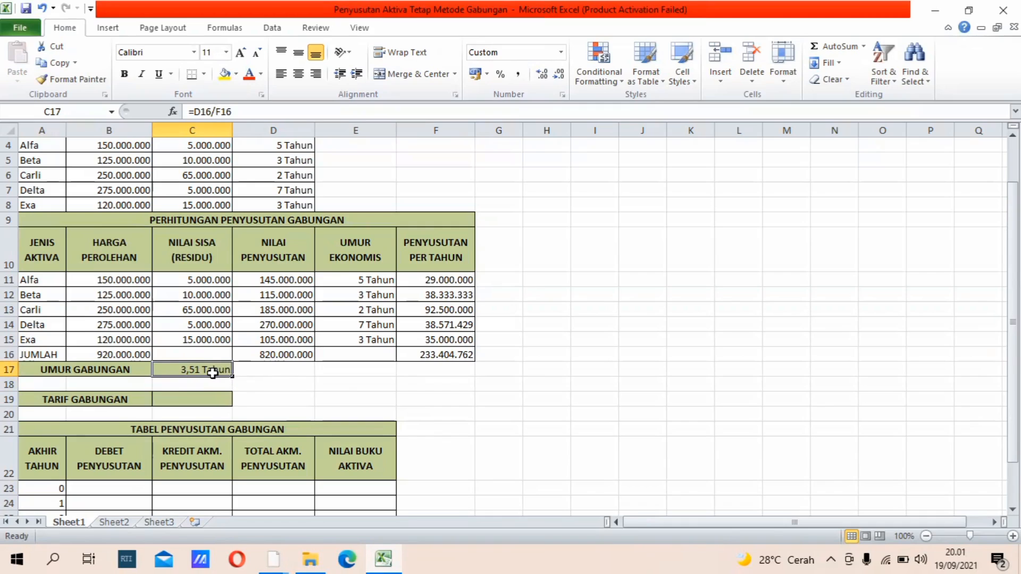
left_click(561, 95)
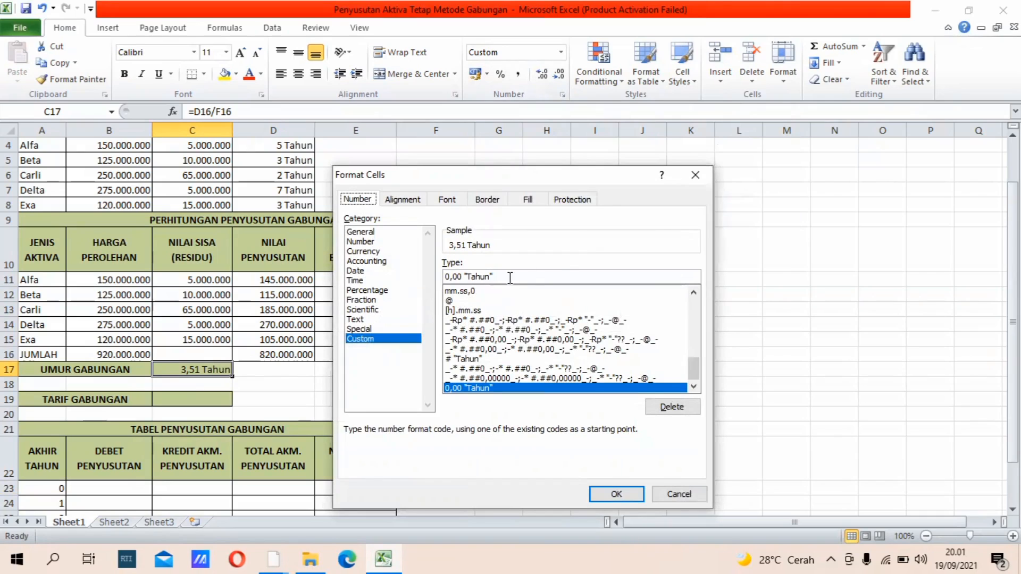
left_click(695, 175)
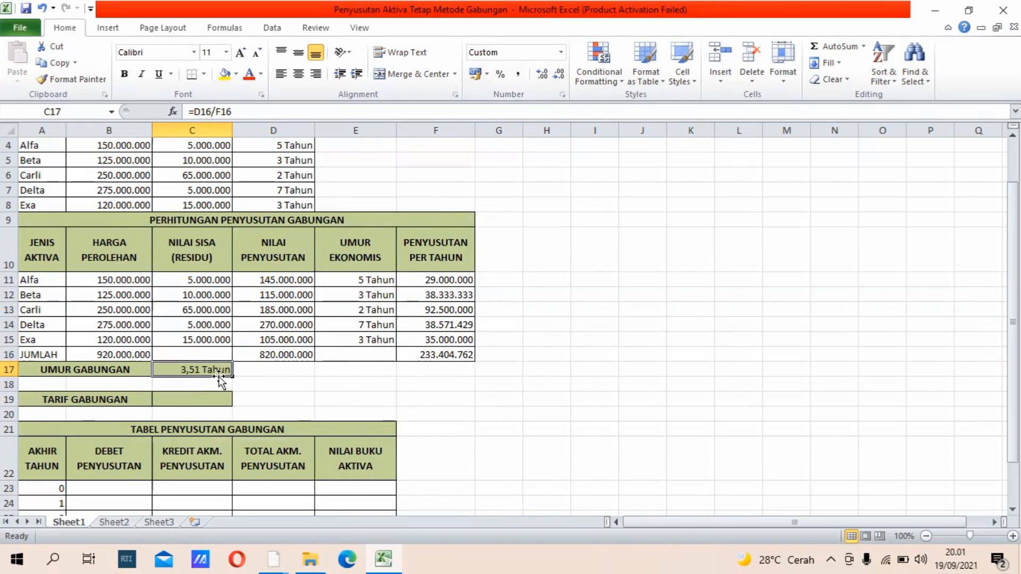
- Calculate Tarif Gabungan in C19 by dividing total yearly depreciation by total acquisition cost with =F16/B16
left_click(218, 399)
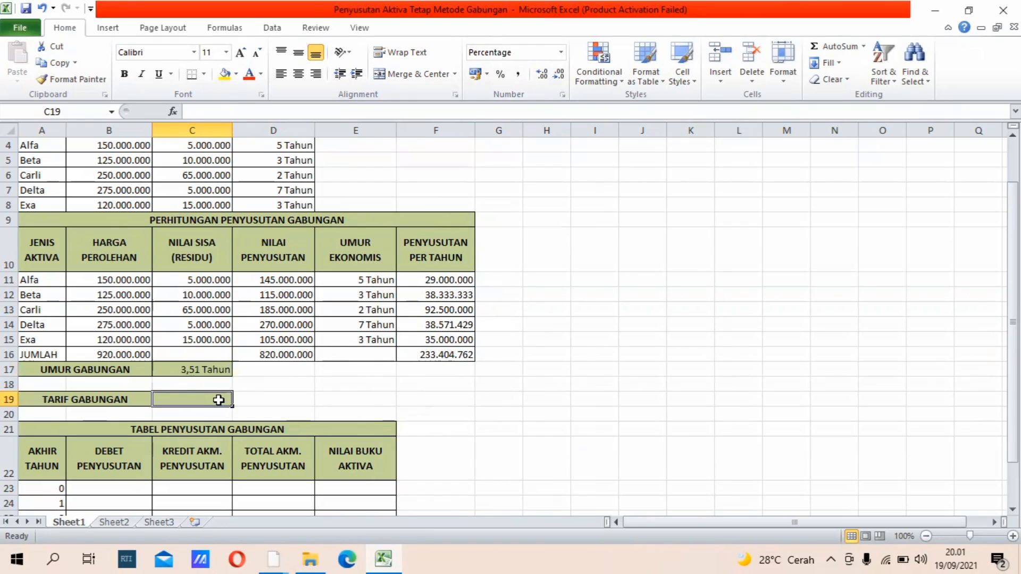
type("=")
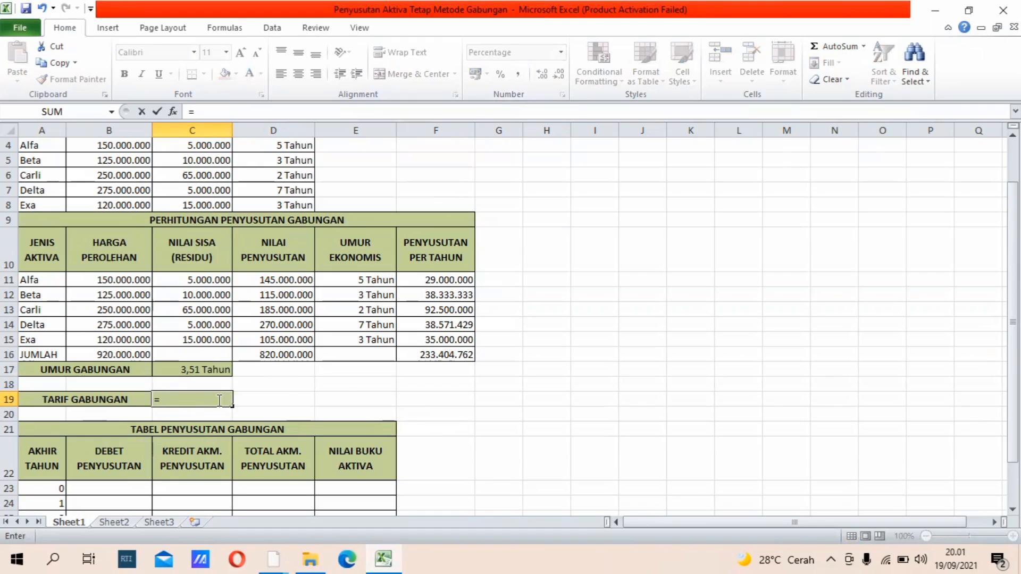
left_click(418, 354)
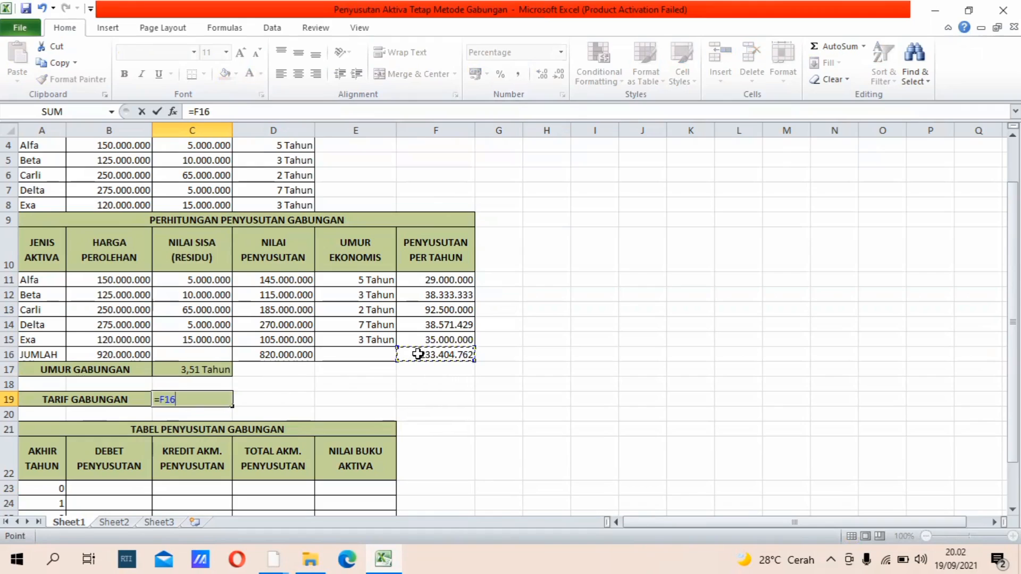
type("/")
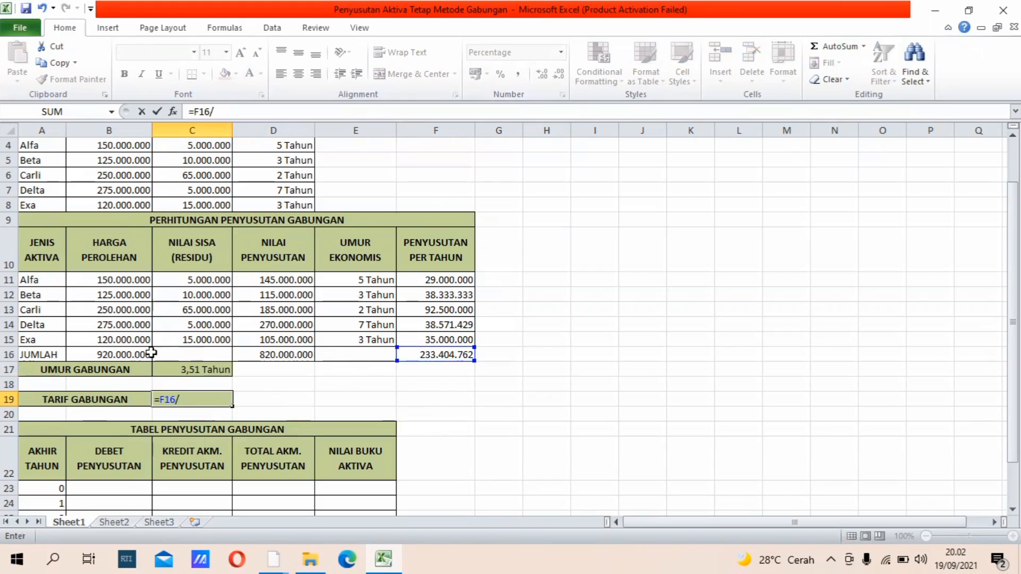
left_click(129, 354)
key("Return")
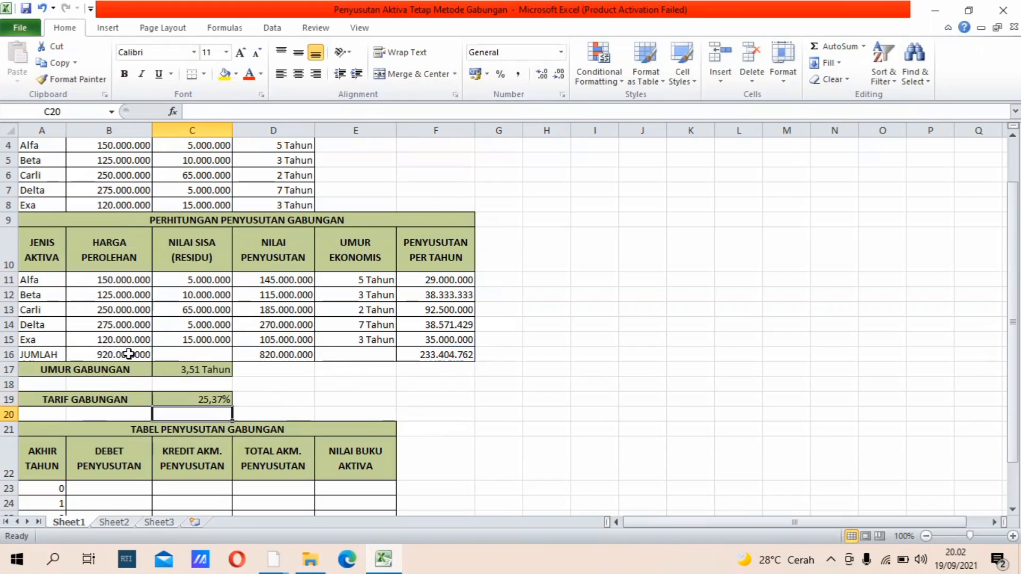
- Check the number format choices for the Tarif Gabungan cell C19, including Percentage, without applying a change
left_click(175, 399)
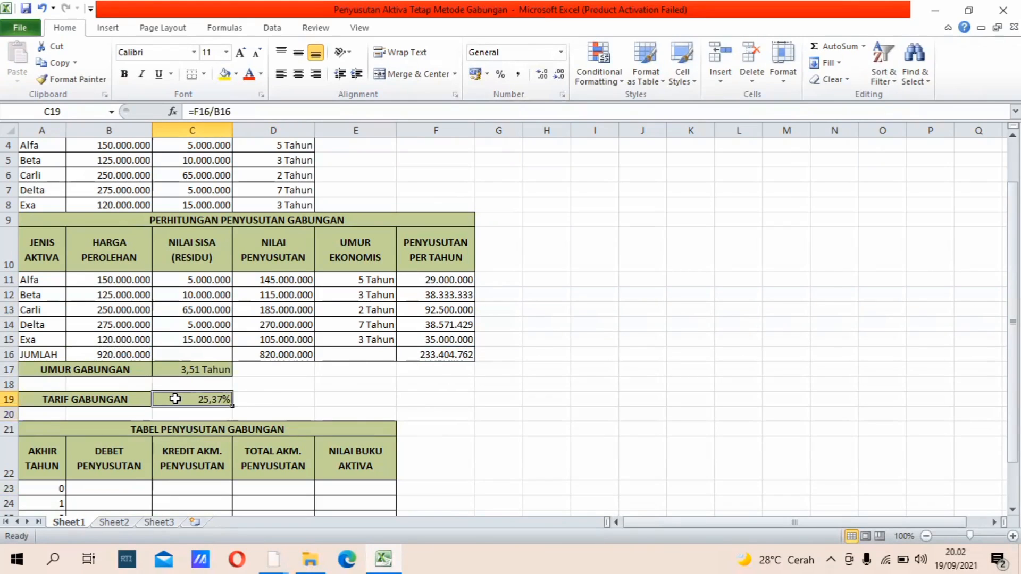
left_click(560, 52)
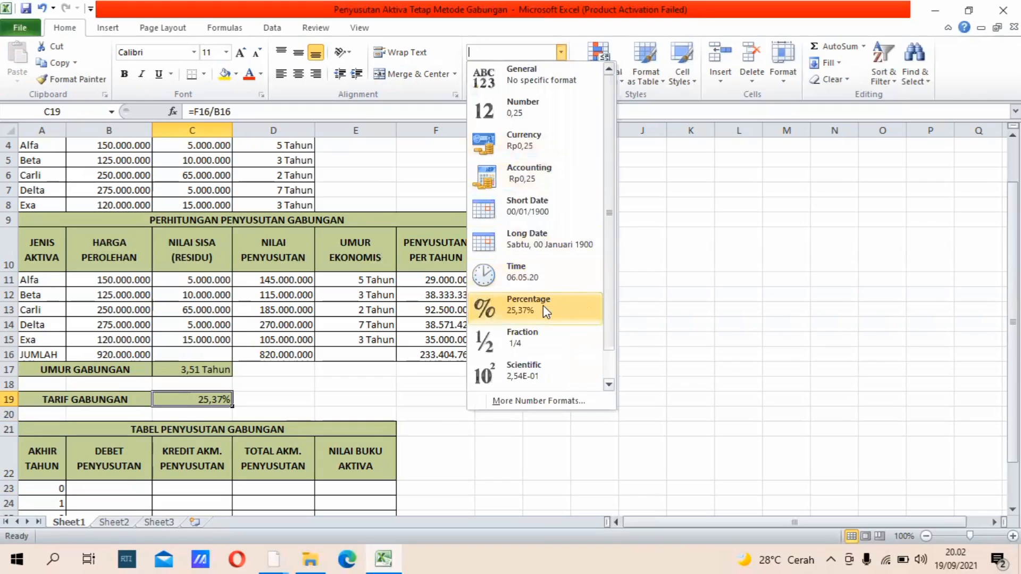
left_click(398, 385)
- Enter 0 as the year 0 Debet Penyusutan in B23 of the Tabel Penyusutan Gabungan
key("Down")
key("Down")
key("Down")
key("Down")
key("Down")
key("Down")
key("Down")
key("Down")
key("Down")
key("Down")
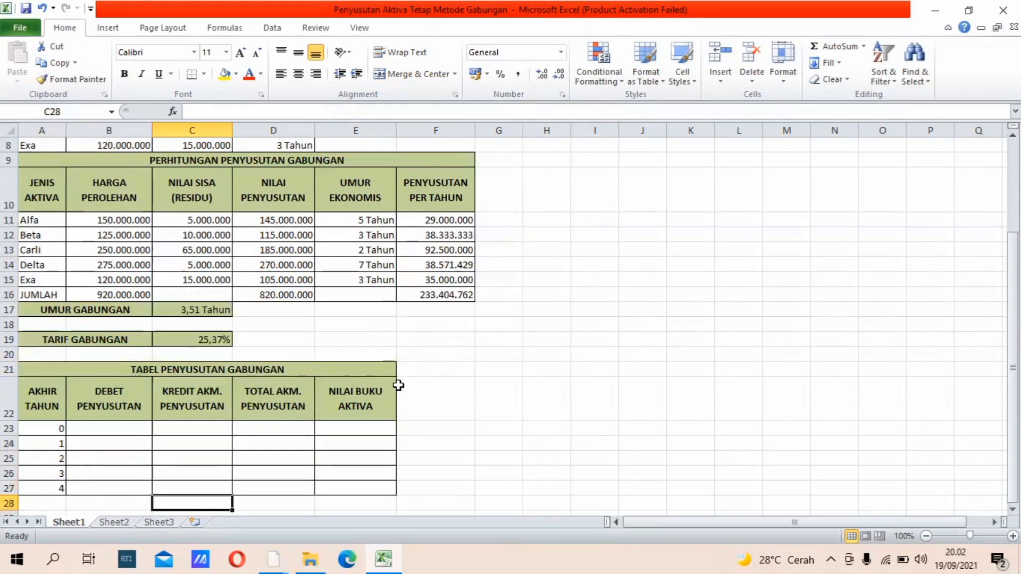
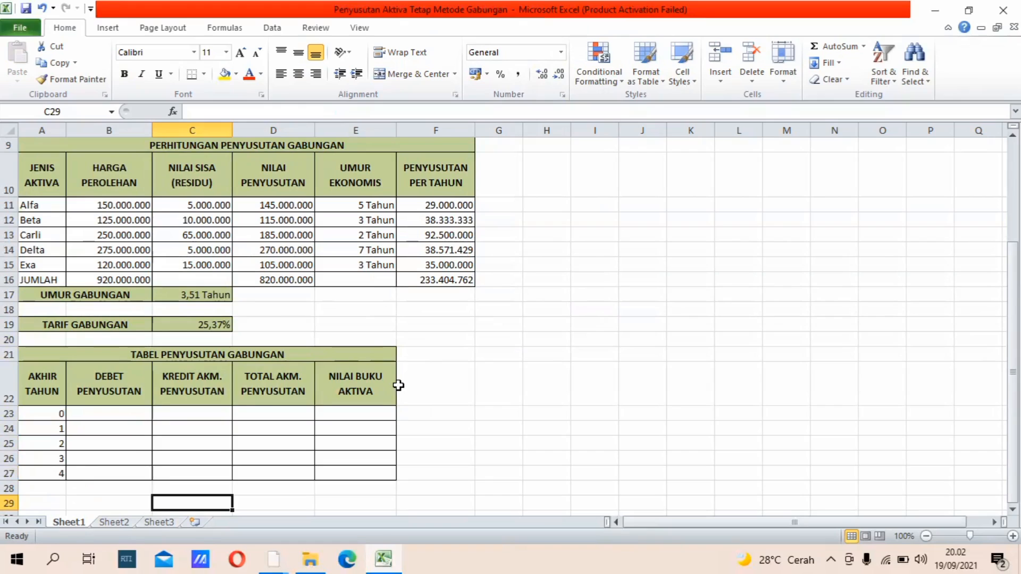
left_click(119, 416)
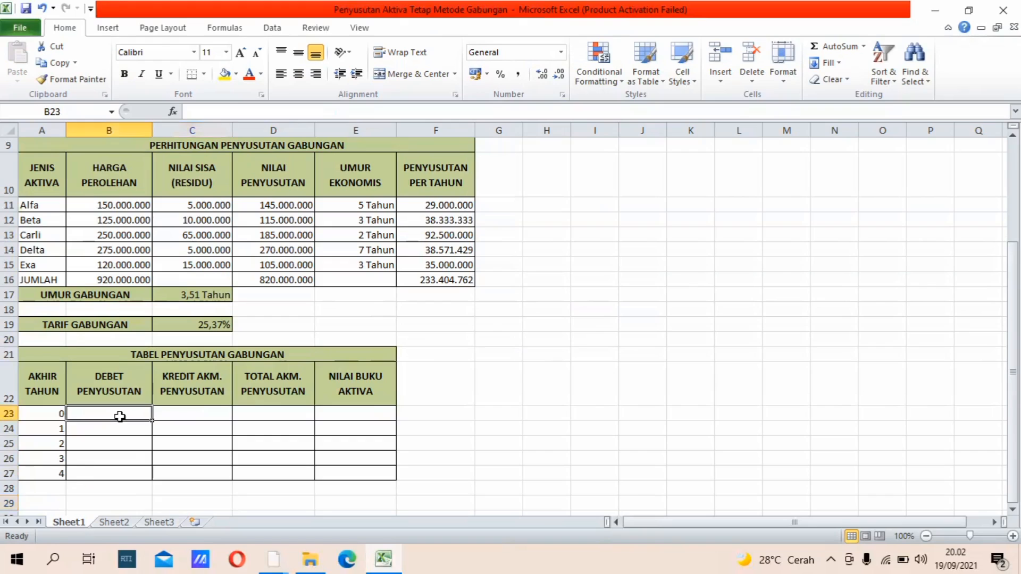
type("0")
key("Return")
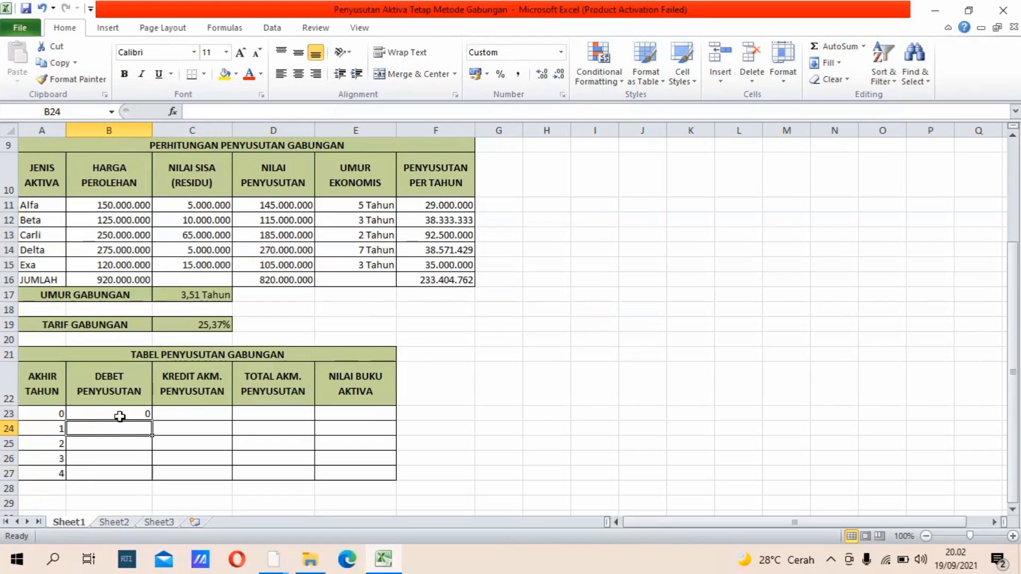
- Fill the year 1 Debet Penyusutan in B24 with the total yearly depreciation using =F16
type("=")
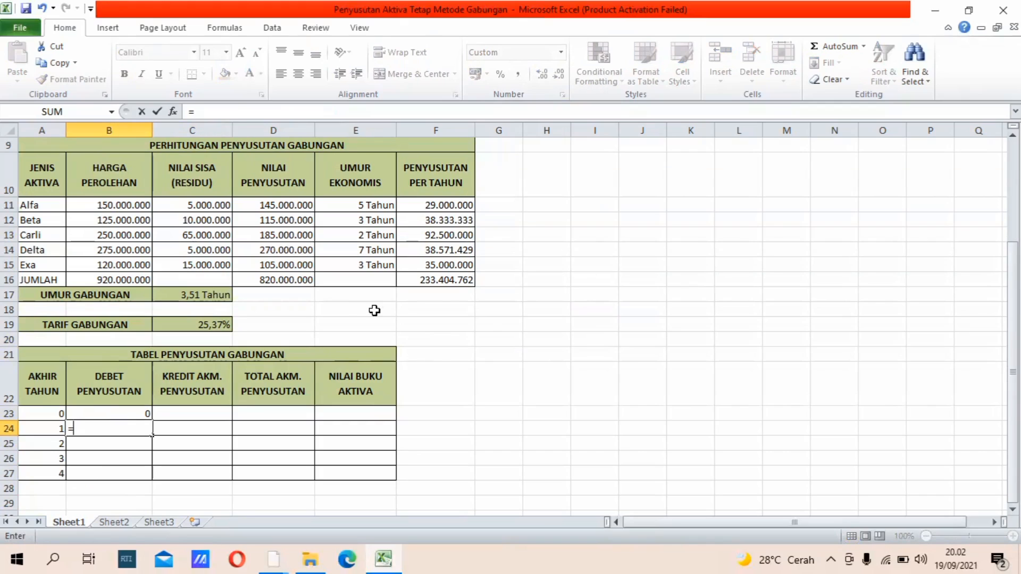
left_click(419, 276)
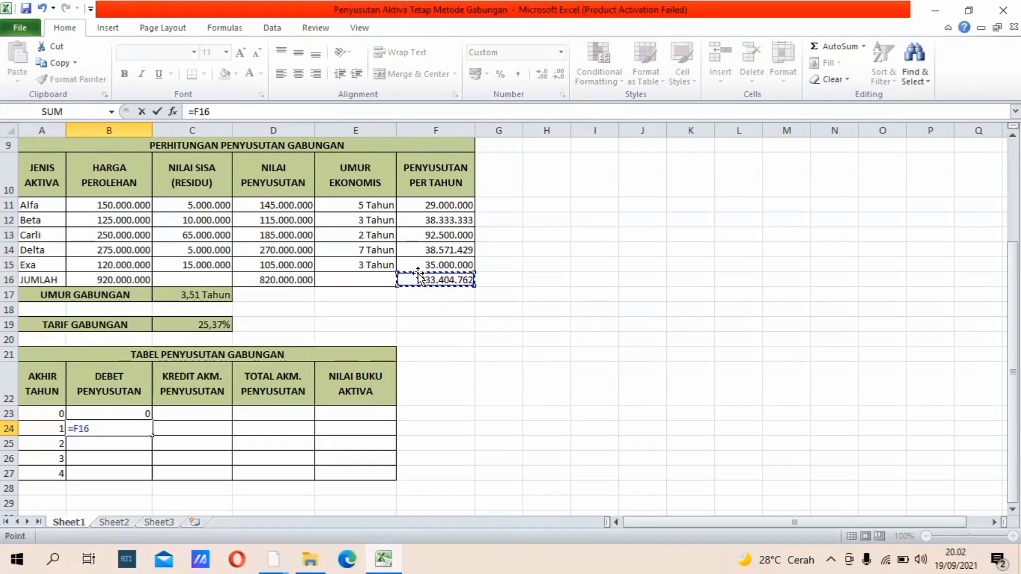
type("*")
key("BackSpace")
key("Return")
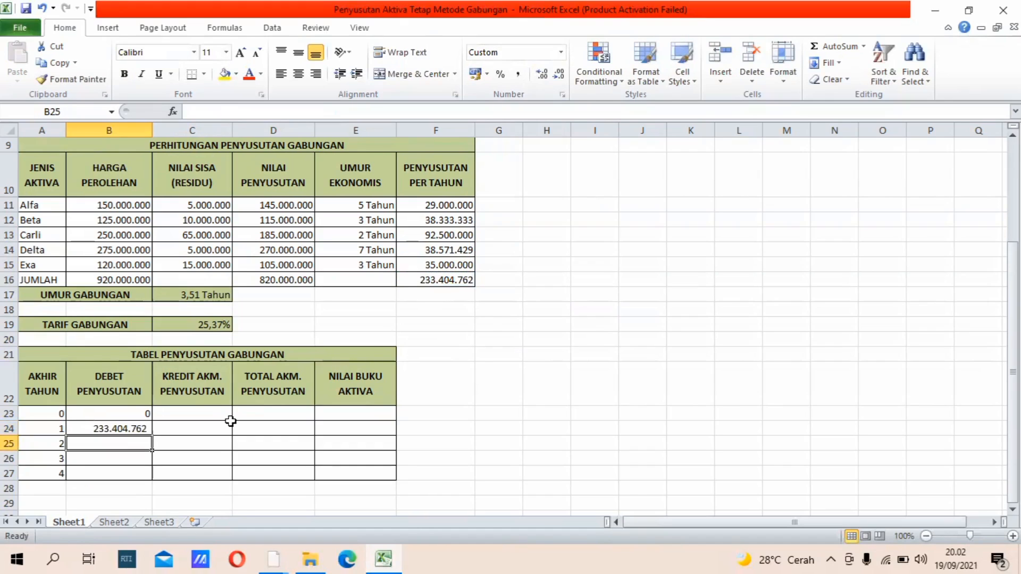
- Calculate the Debet Penyusutan for years 2 and 3 in B25 and B26 with =F16*1
type("=")
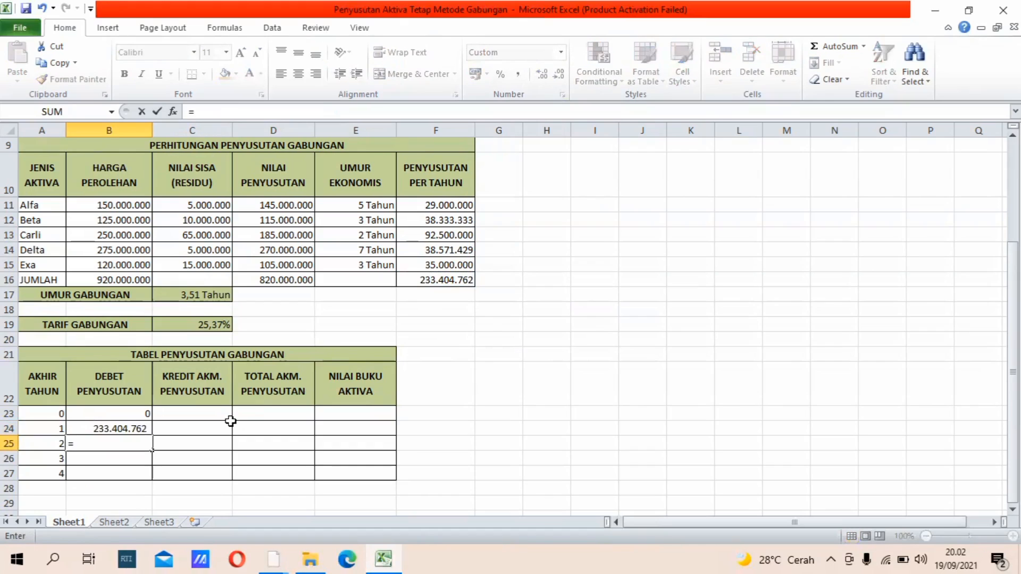
left_click(427, 277)
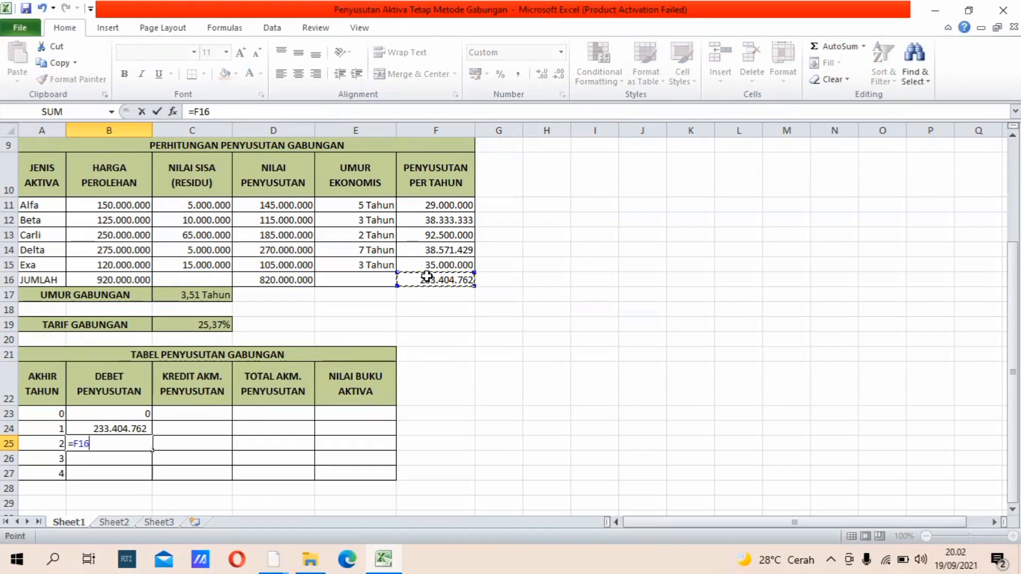
type("*1")
key("Return")
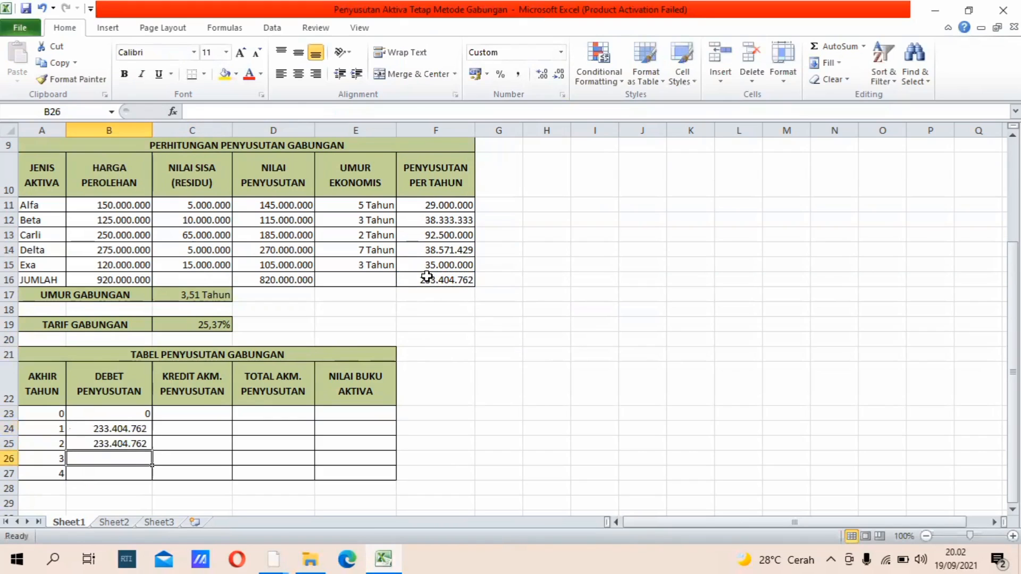
type("=")
left_click(449, 281)
type("*")
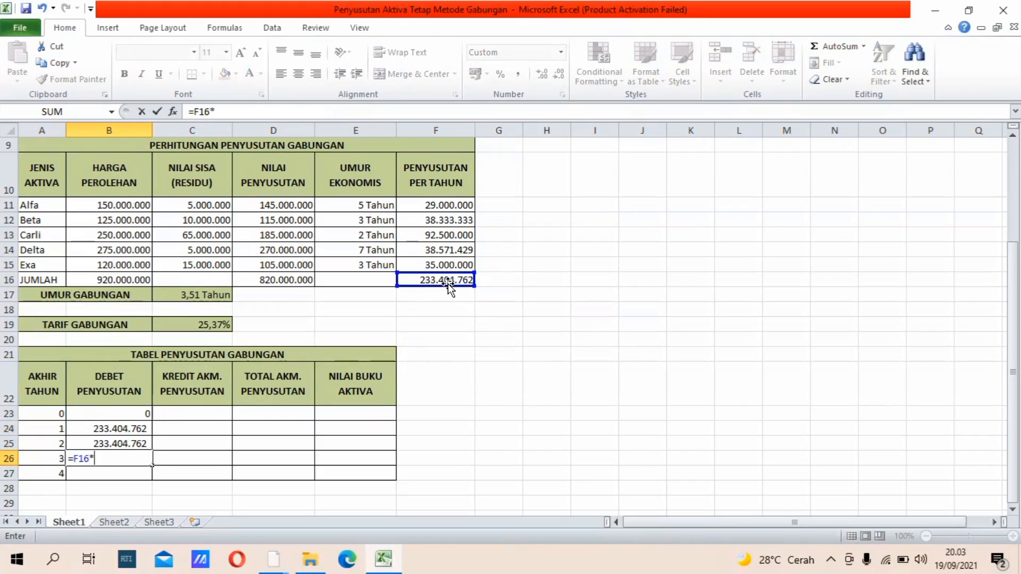
type("1")
key("Return")
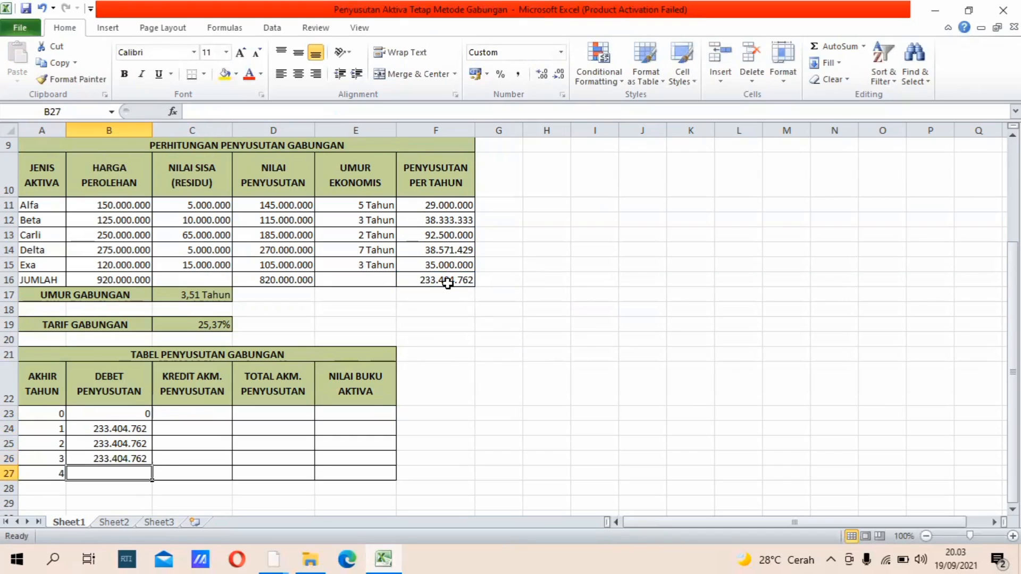
- Calculate the partial-year Debet Penyusutan for year 4 in B27 with =F16*0,51
type("=")
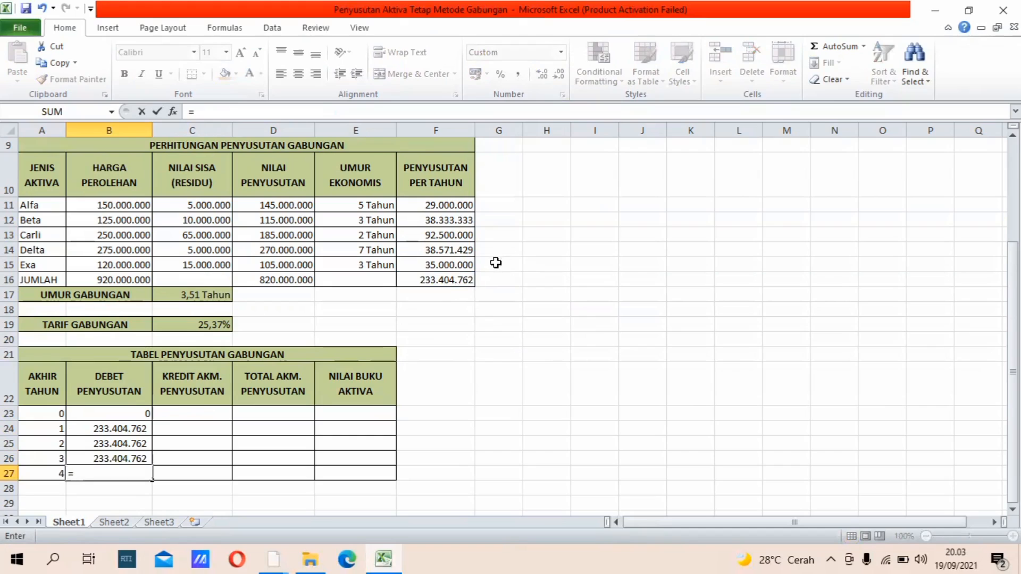
left_click(450, 282)
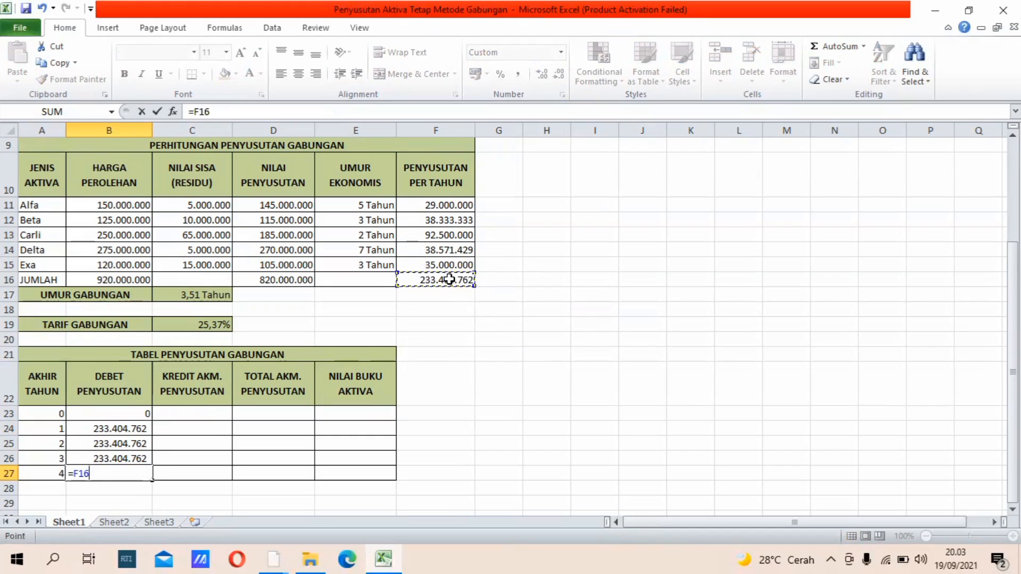
type("*0,51")
key("Return")
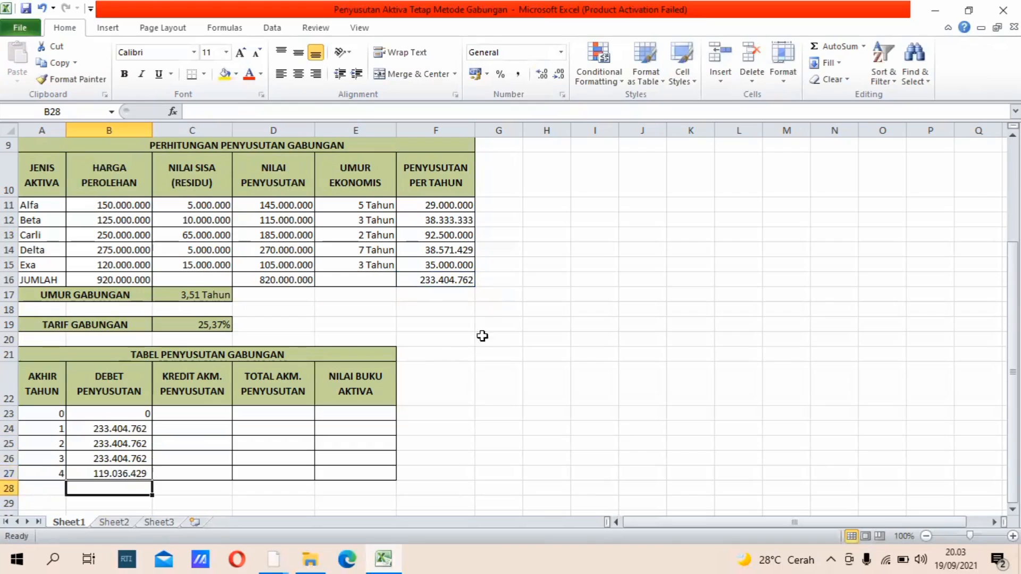
- Link the Kredit Akm. Penyusutan for years 0 and 1 in C23 and C24 to debit cells B23 and B24
left_click(197, 419)
type("=")
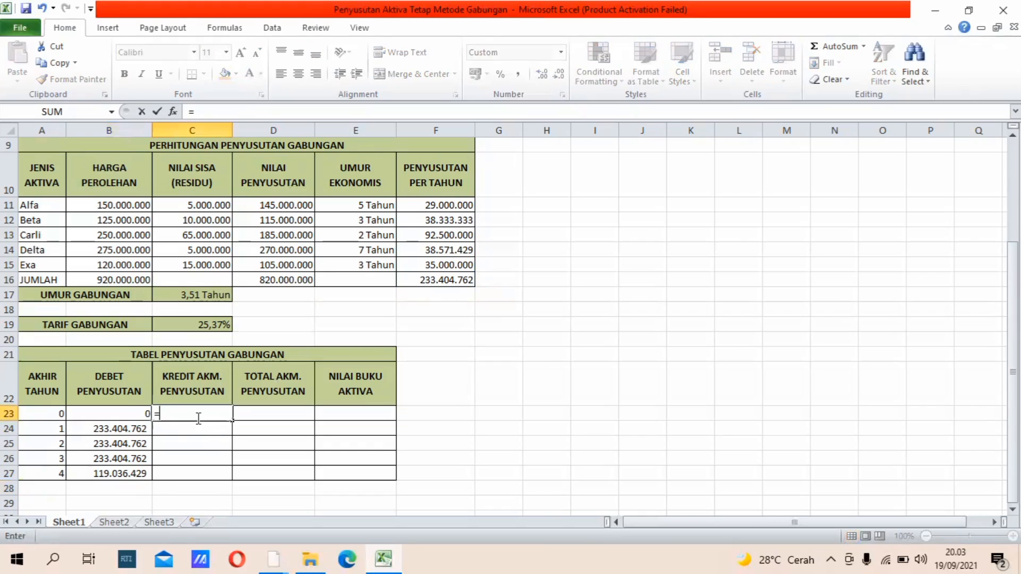
left_click(122, 413)
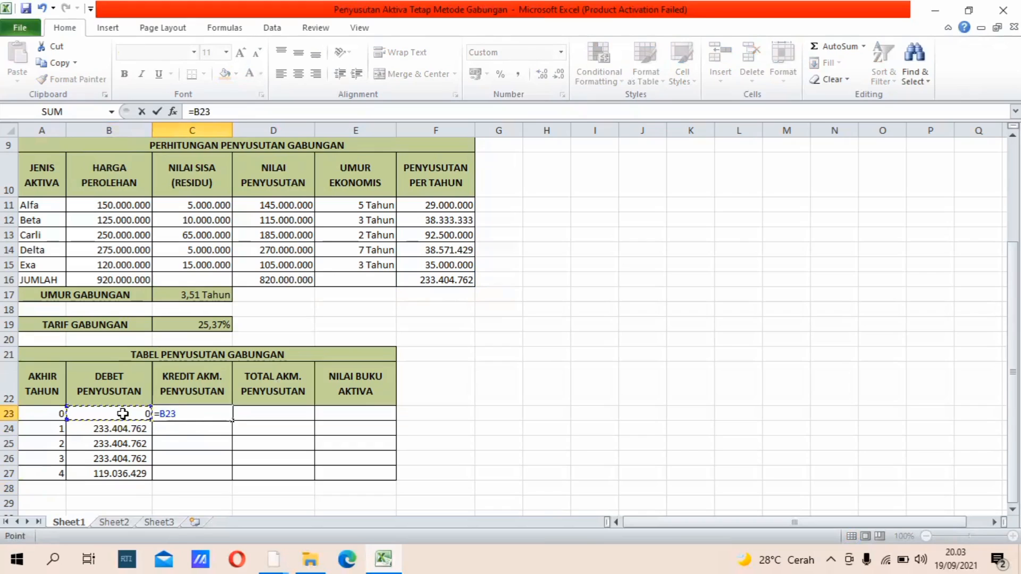
key("Return")
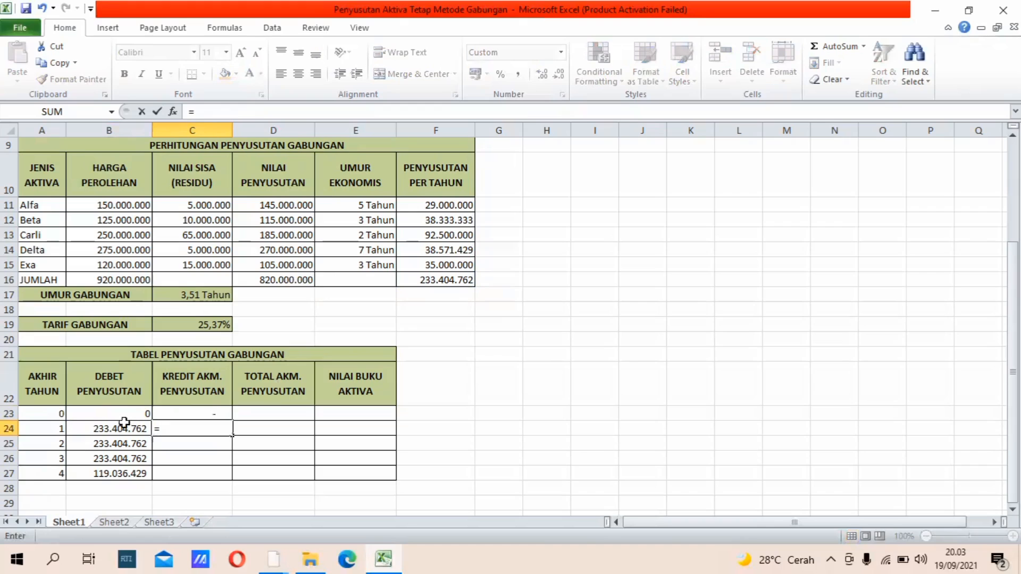
left_click(127, 429)
key("Return")
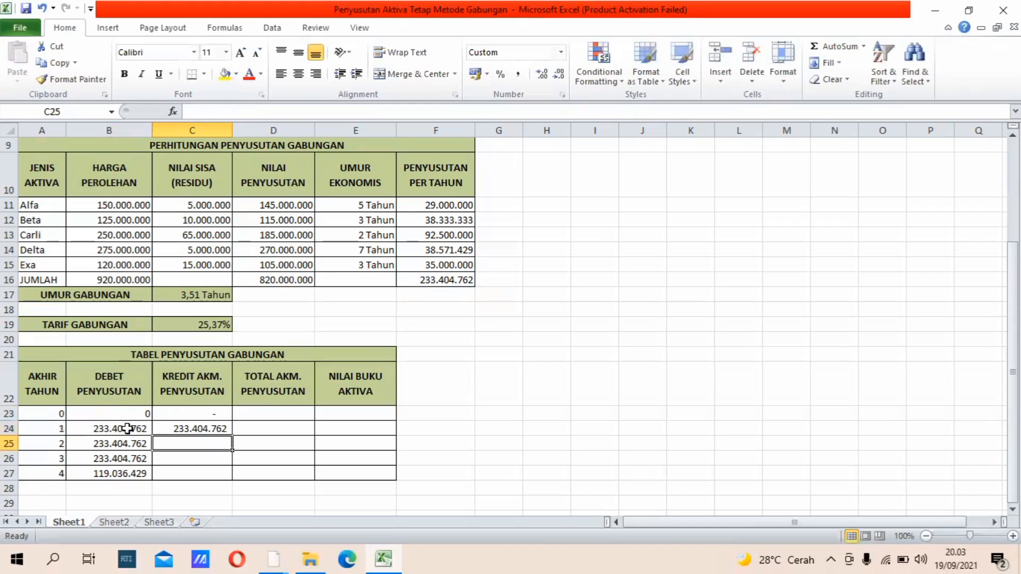
- Link the Kredit Akm. Penyusutan for years 2 to 4 in C25:C27 to the matching debit cells B25:B27
type("=")
left_click(136, 442)
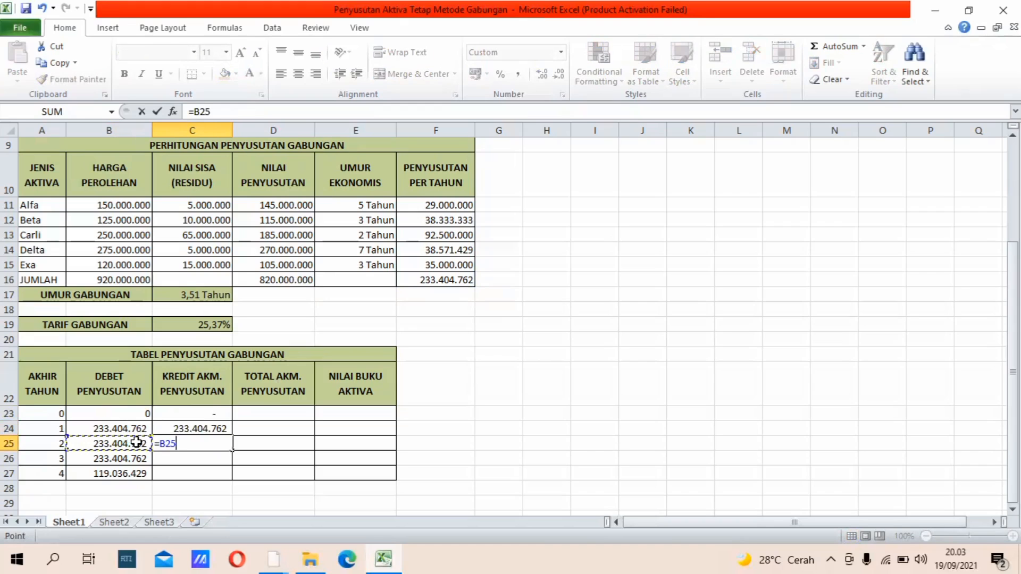
key("Return")
type("=")
left_click(142, 455)
key("Return")
type("=")
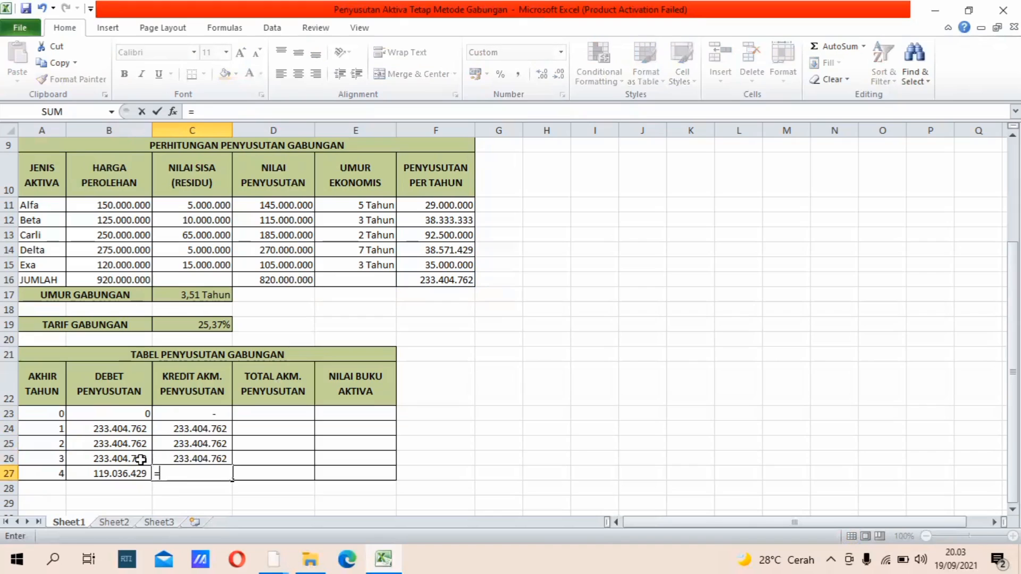
left_click(139, 473)
key("Return")
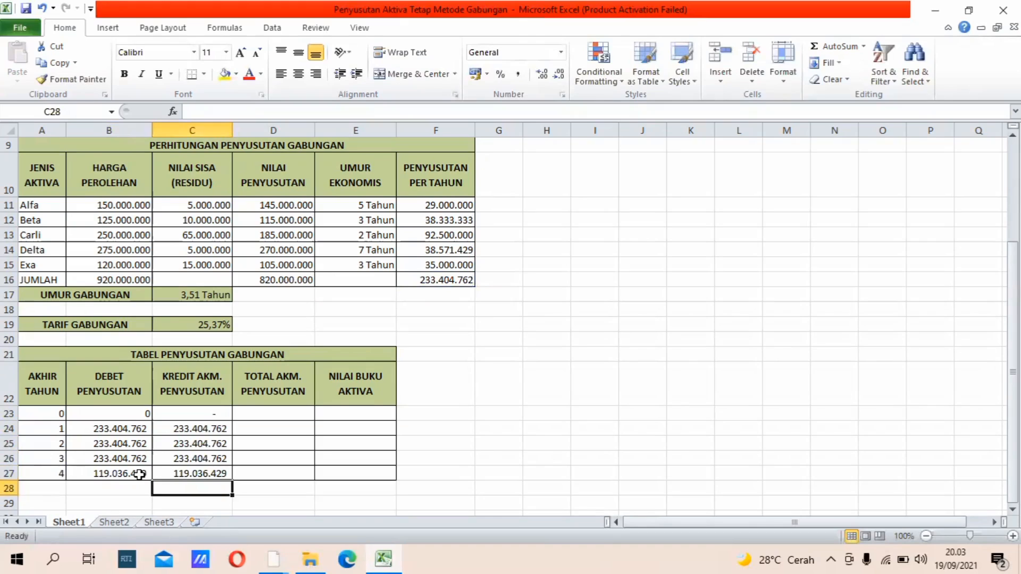
- Enter 0 as the year 0 Total Akm. Penyusutan in D23
left_click(268, 414)
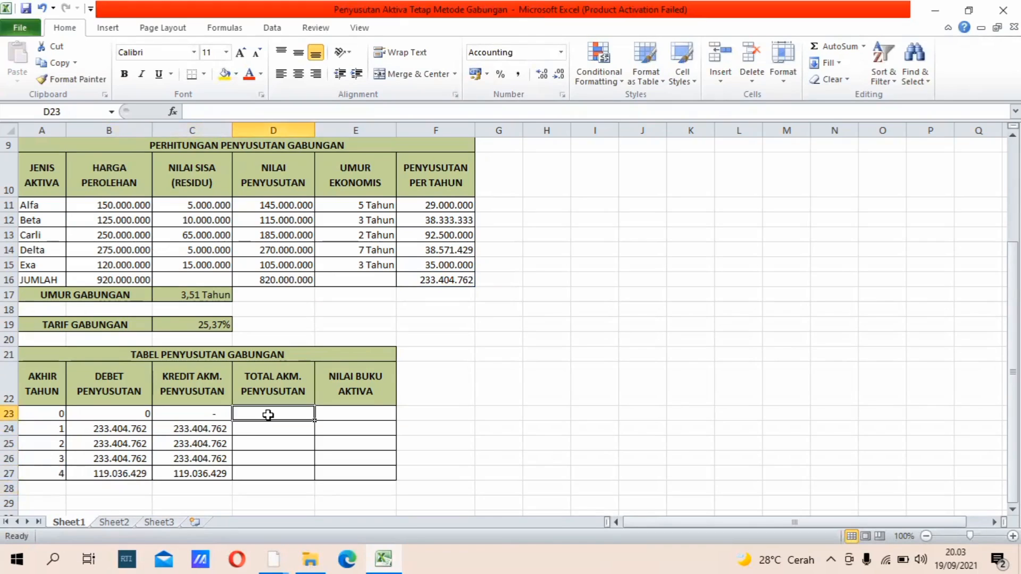
type("0")
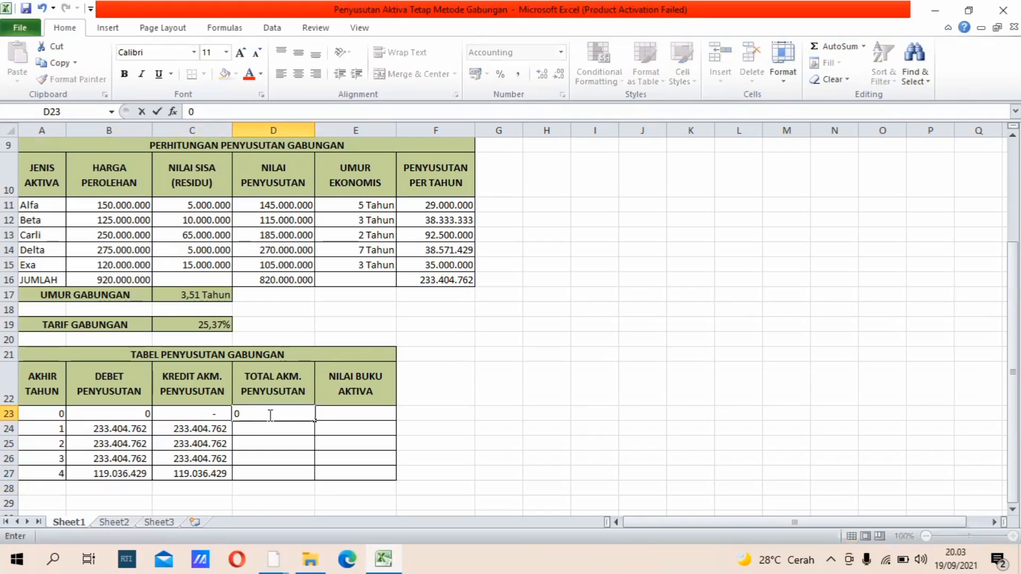
key("Return")
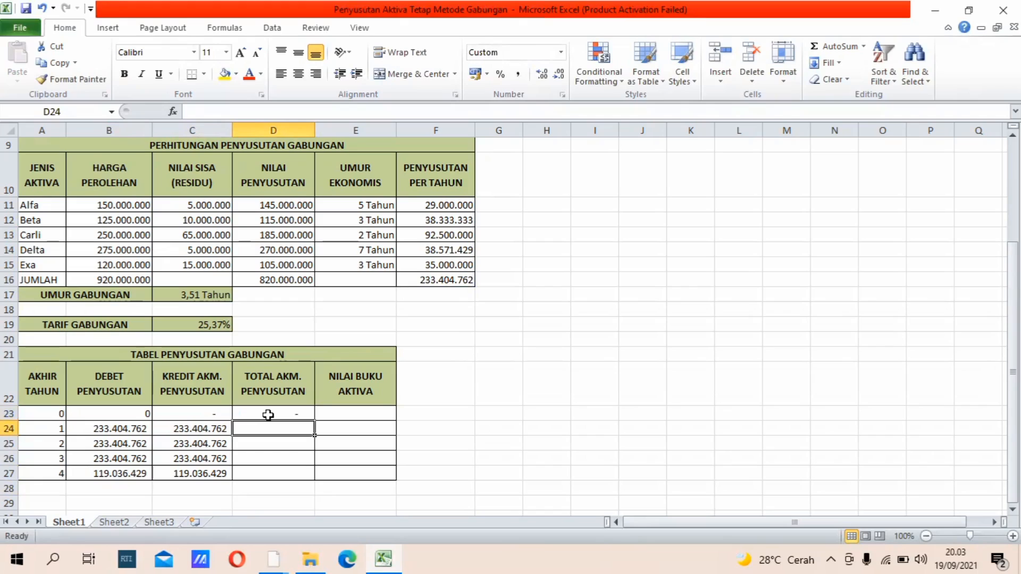
- Calculate the year 1 Total Akm. Penyusutan in D24 with a SUM of credit cells C23:C24
type("=")
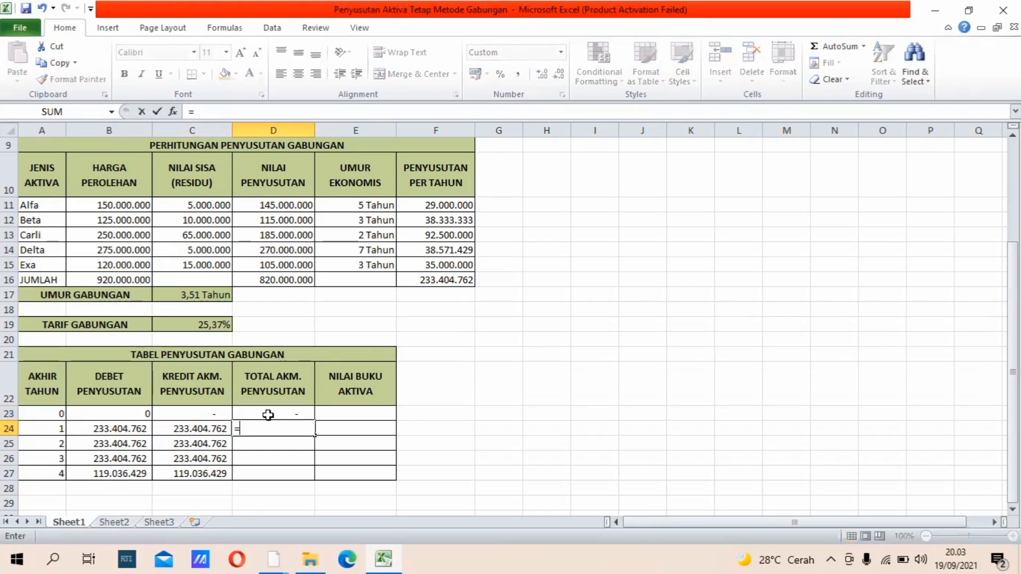
type("sum(")
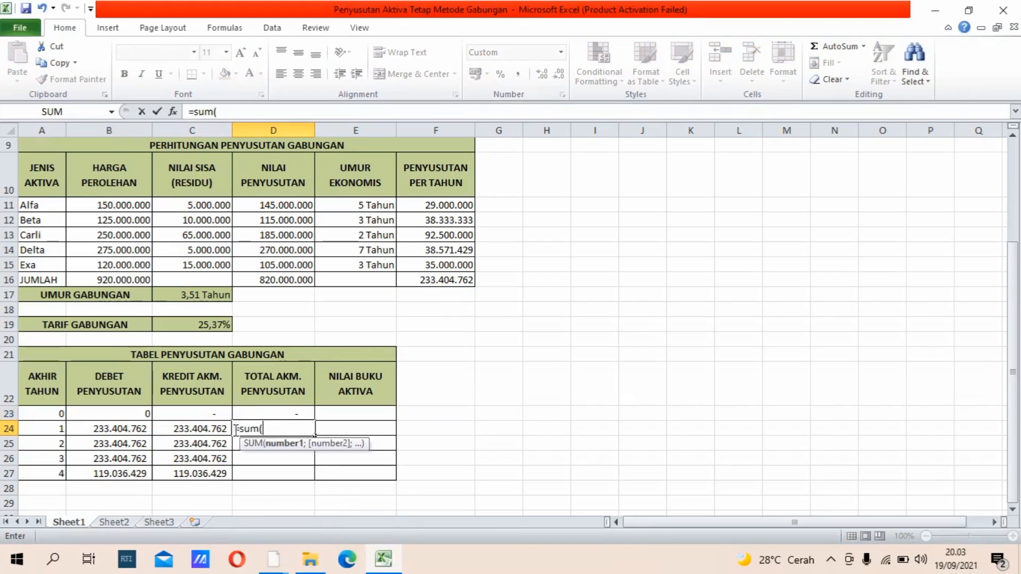
left_click(207, 428)
type(":")
key("BackSpace")
key("BackSpace")
key("BackSpace")
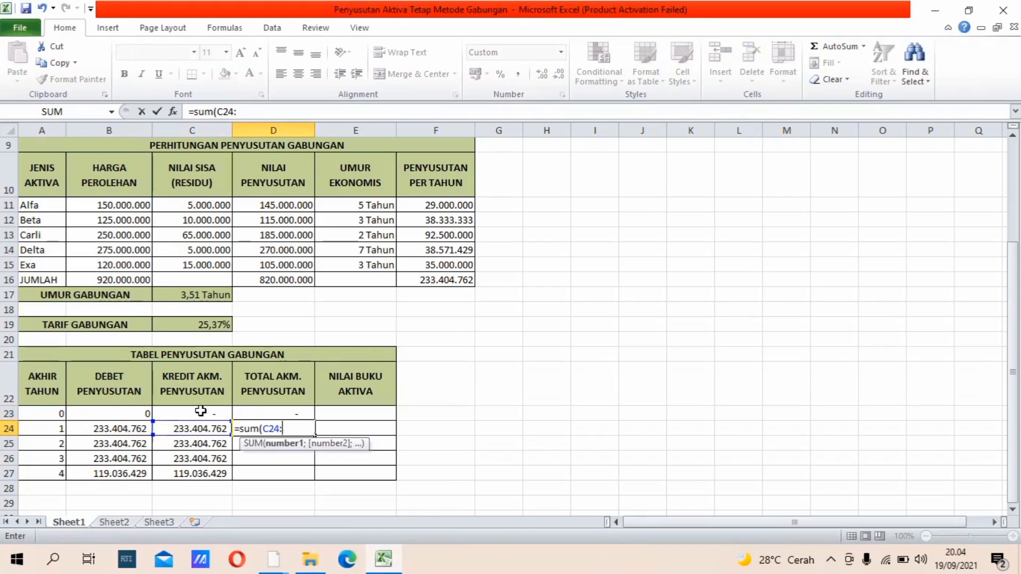
left_click_drag(200, 411, 207, 426)
key("Return")
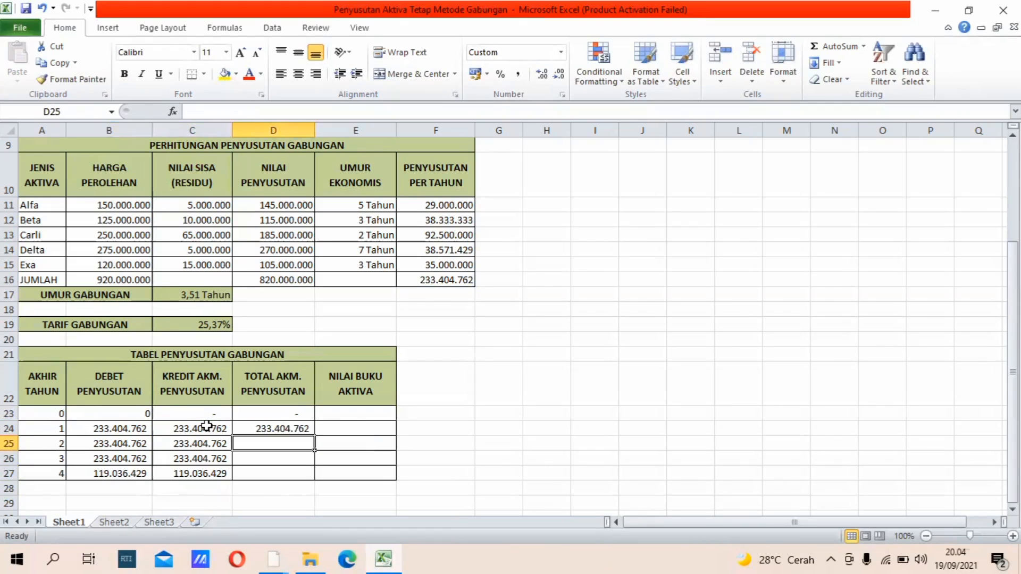
- Calculate the year 2 Total Akm. Penyusutan in D25 with a SUM of credit cells C23:C25
type("=sum(")
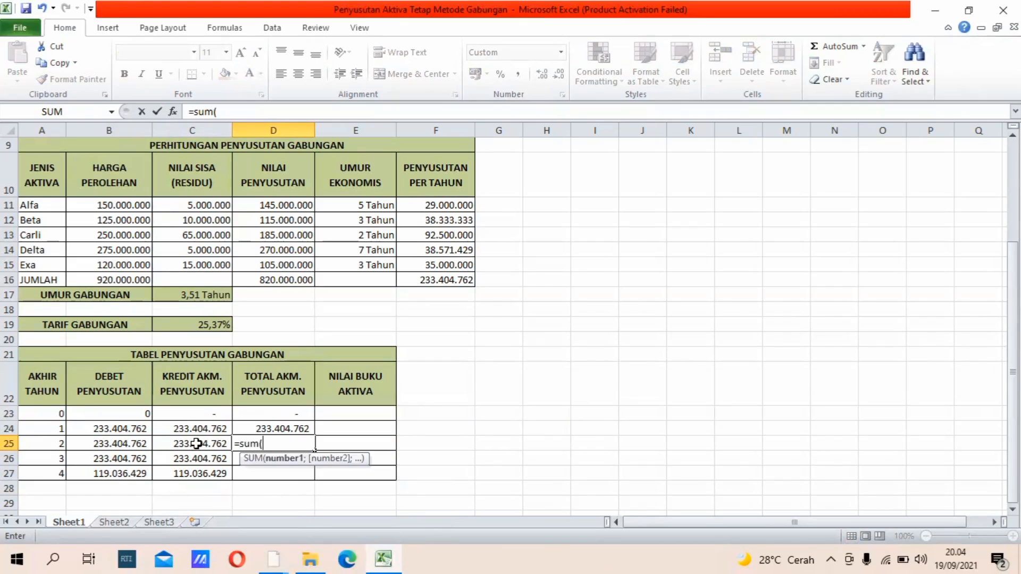
left_click(196, 443)
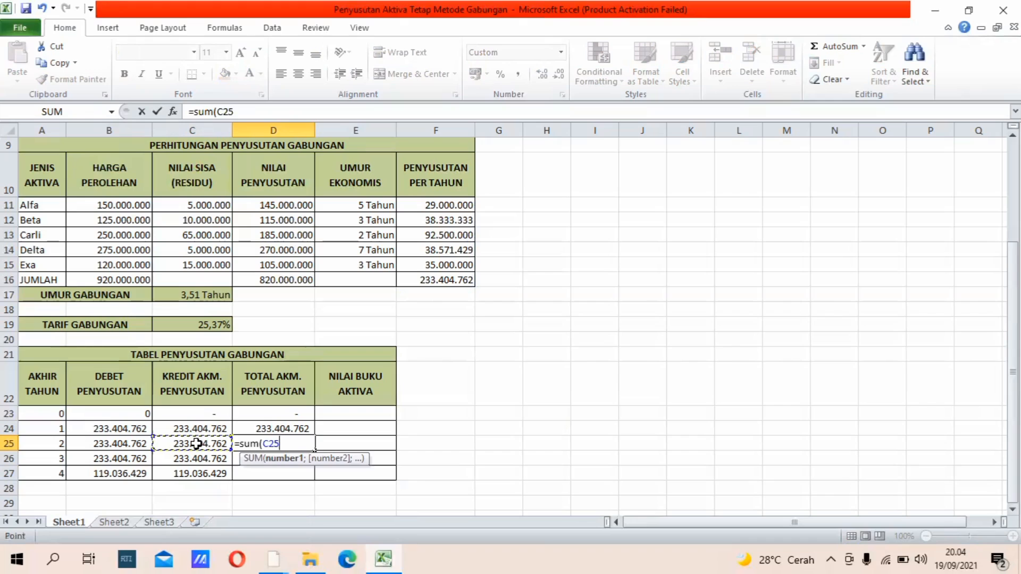
type(":")
left_click_drag(184, 411, 195, 443)
key("Return")
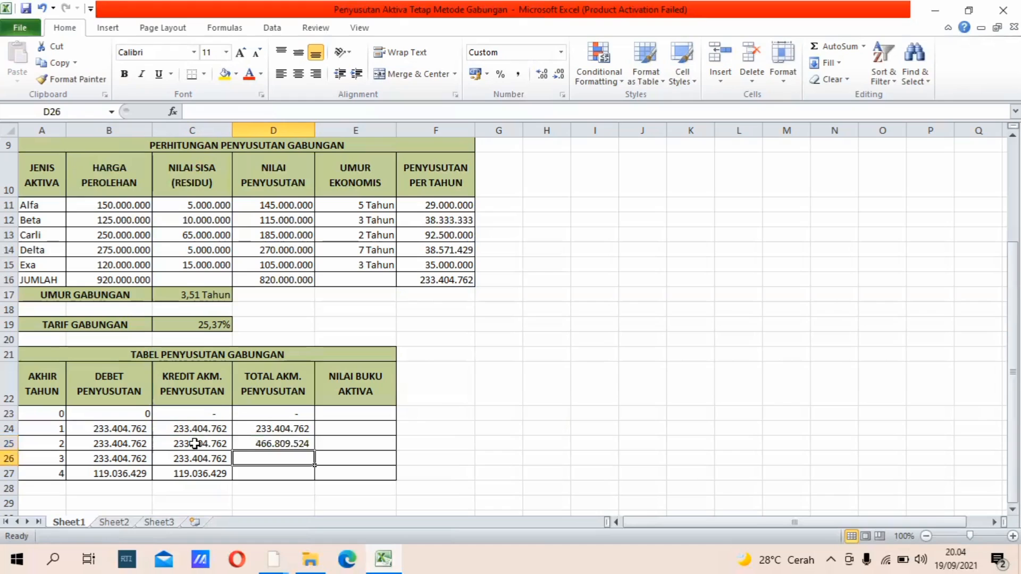
- Calculate the year 3 Total Akm. Penyusutan in D26 with a SUM of credit cells C23:C26
type("=")
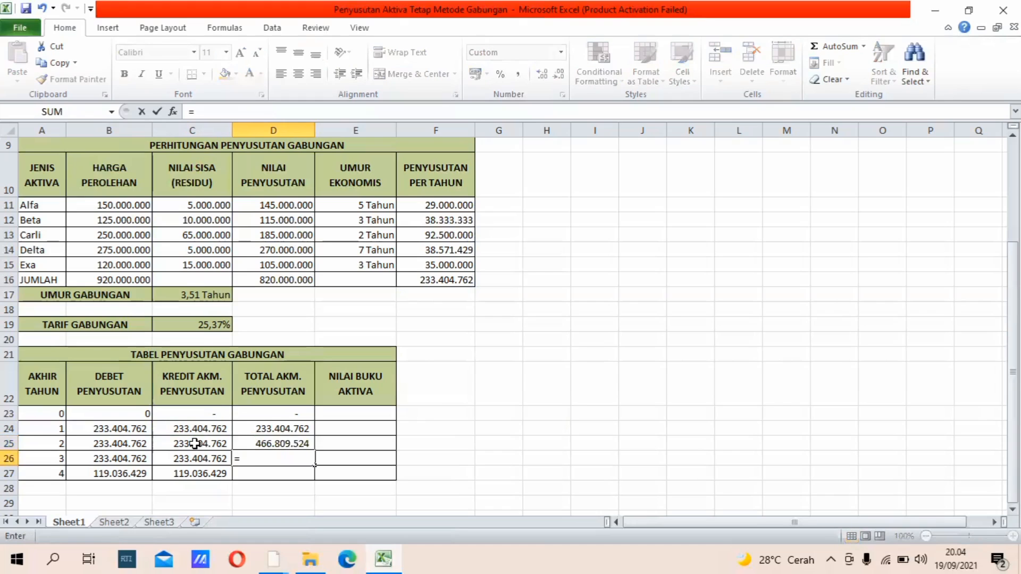
type("sum(")
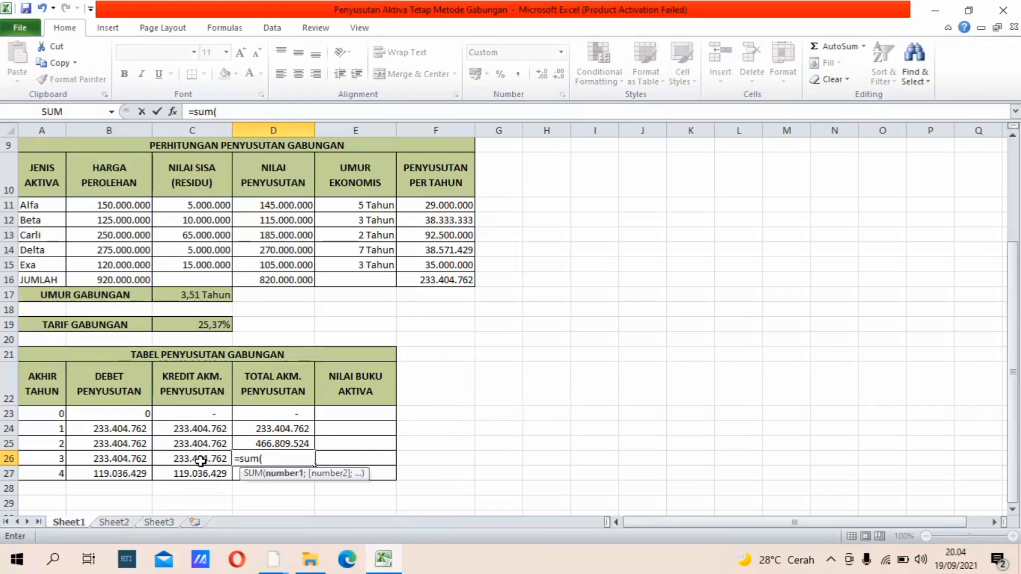
left_click(202, 462)
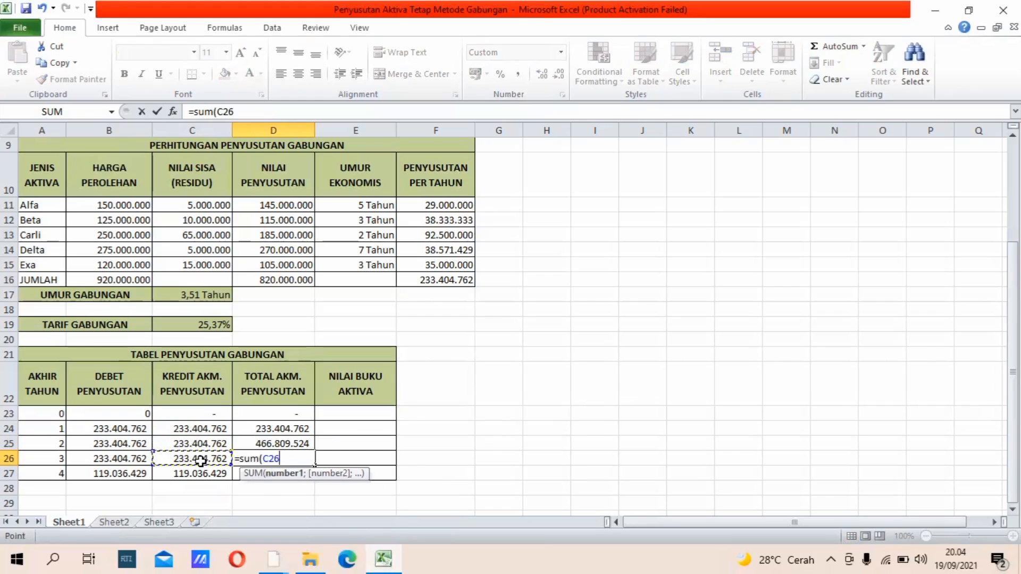
key("F8")
key("BackSpace")
key("BackSpace")
key("BackSpace")
left_click_drag(189, 415, 207, 454)
key("Return")
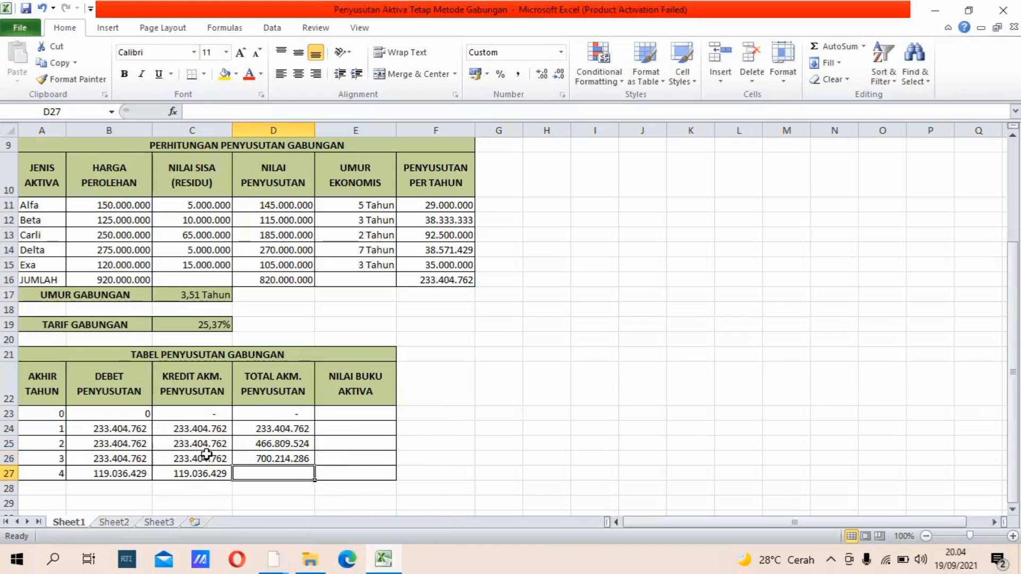
- Calculate the year 4 Total Akm. Penyusutan in D27 with the formula =sum(C27:C23:C27)
type("=su")
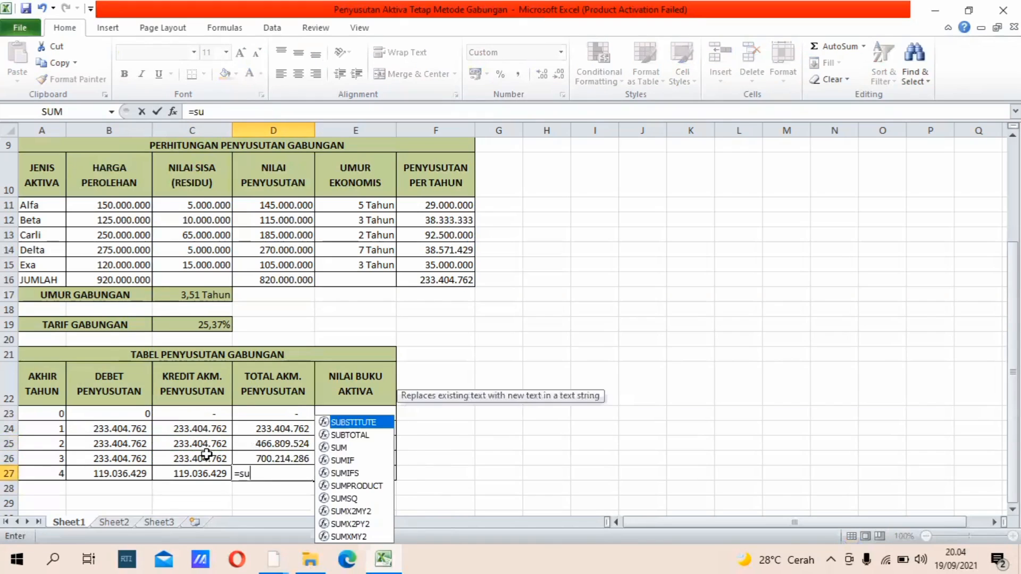
type("m(")
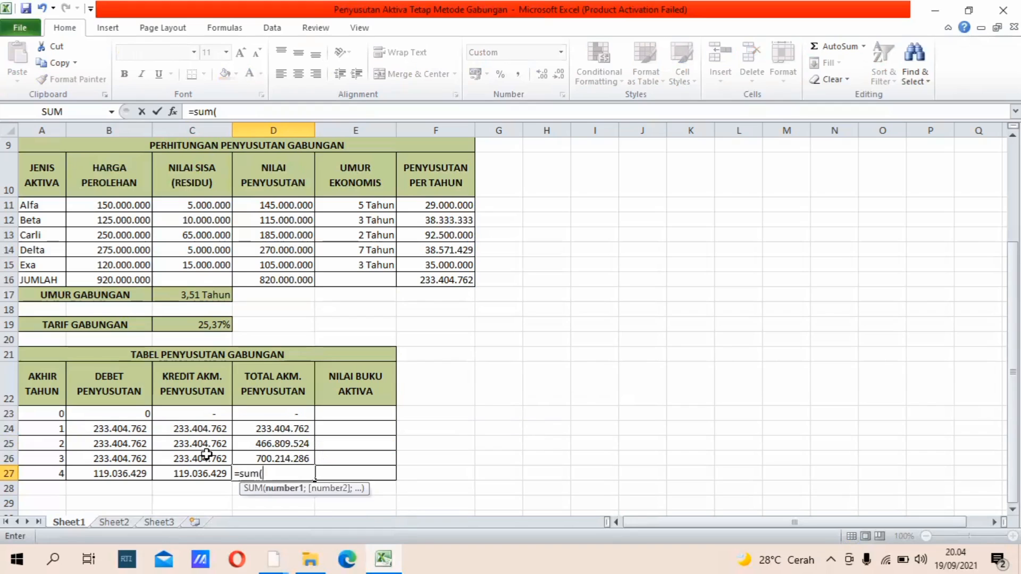
left_click(211, 474)
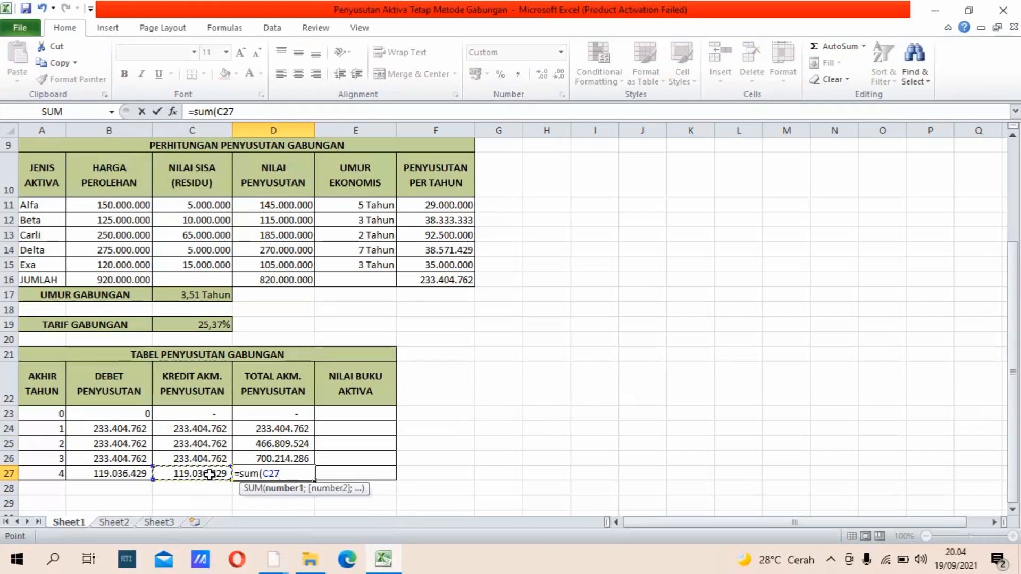
type(":")
left_click_drag(184, 416, 198, 470)
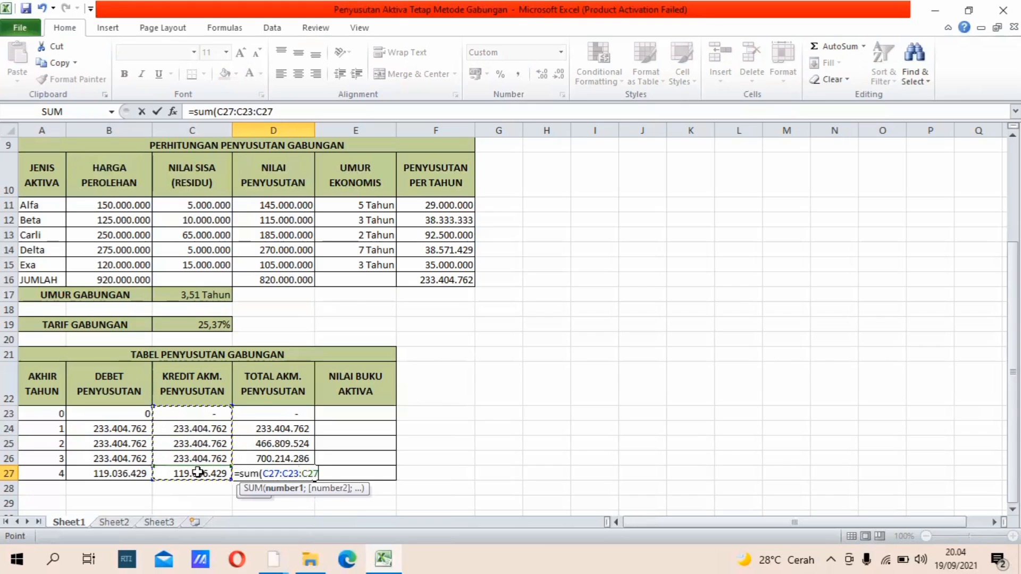
key("Return")
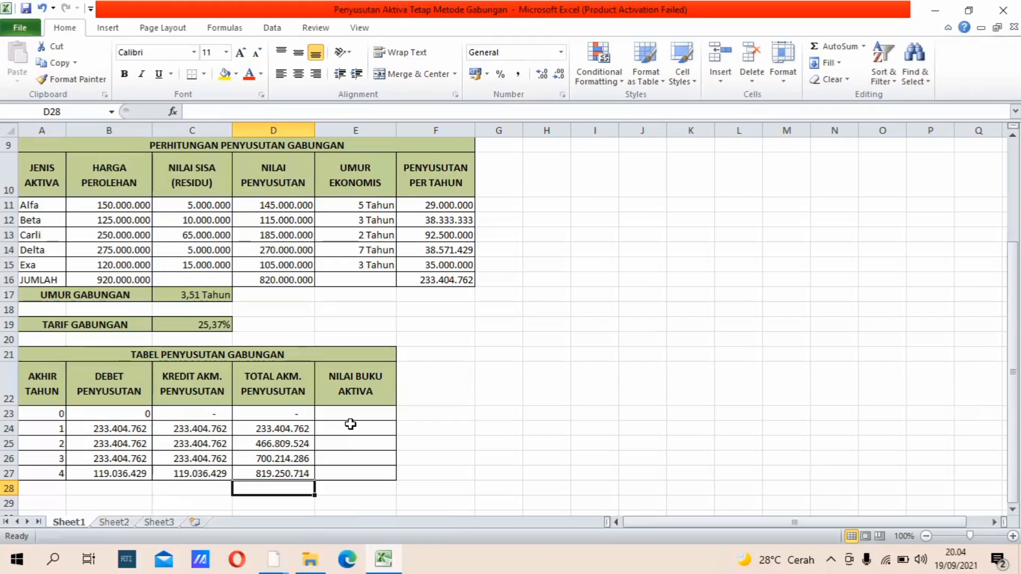
- Calculate the year 0 Nilai Buku Aktiva in E23 as total acquisition cost minus accumulated depreciation, =B16-D23
left_click(346, 414)
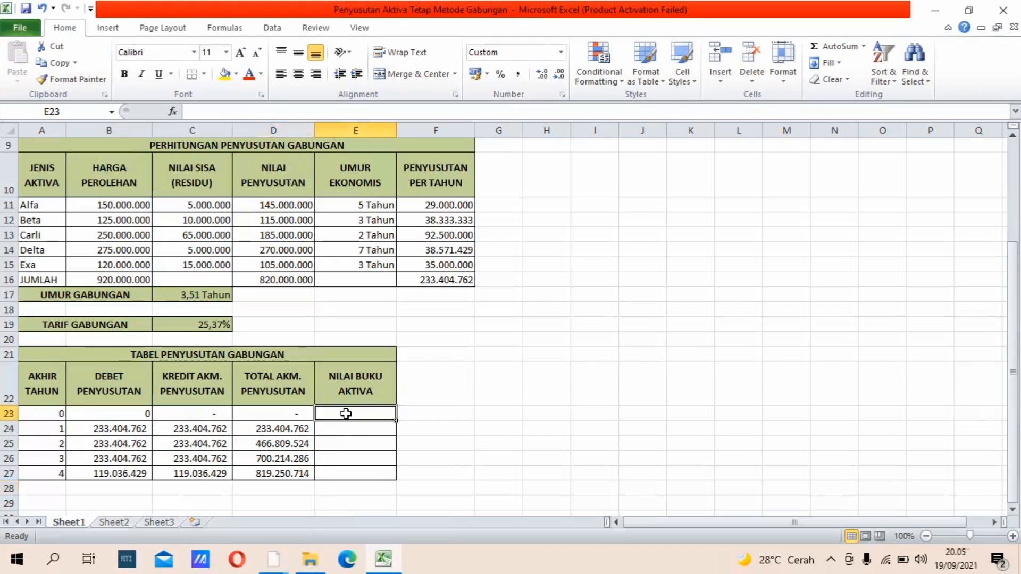
type("=")
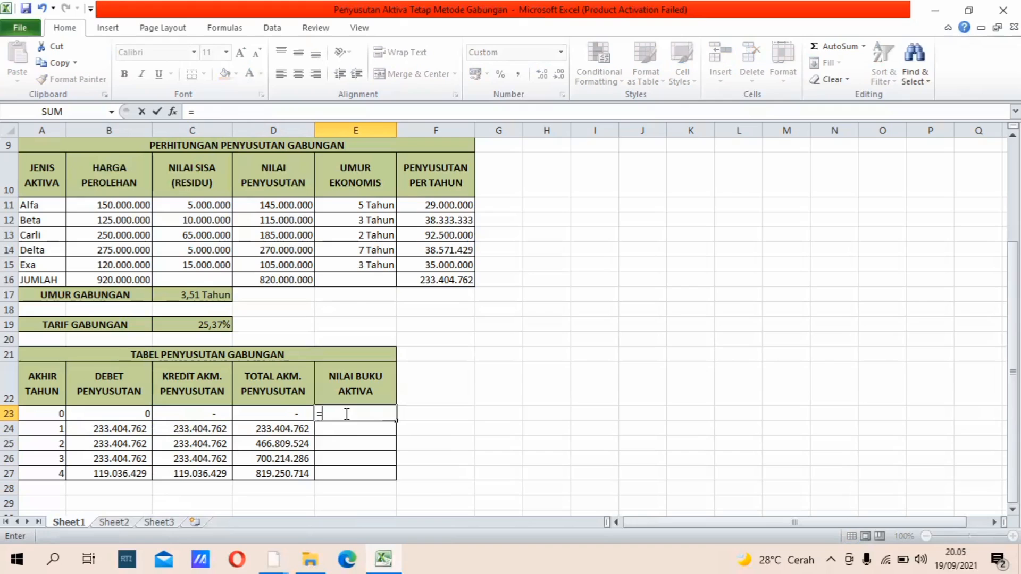
left_click(117, 278)
type("-")
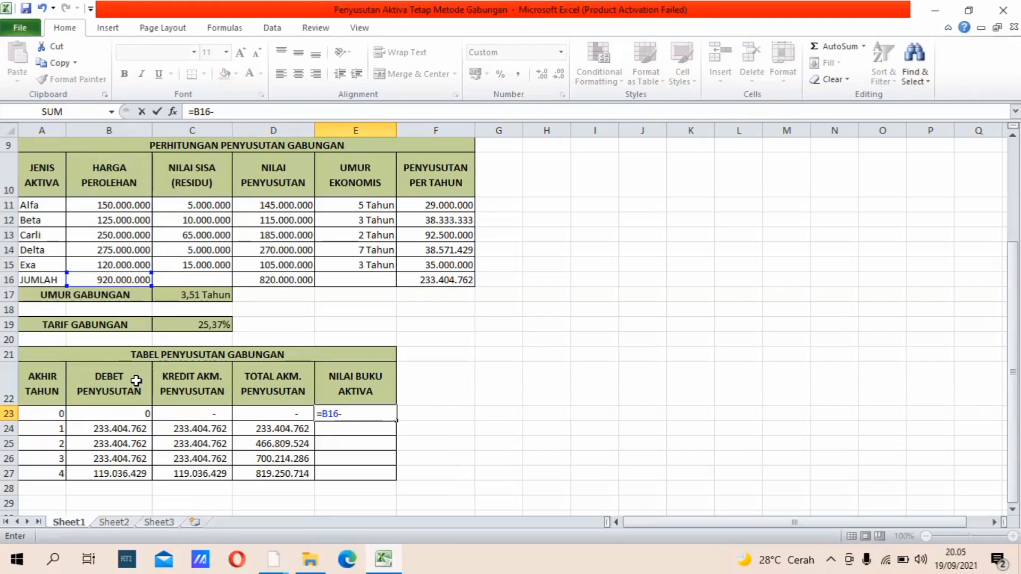
left_click(257, 413)
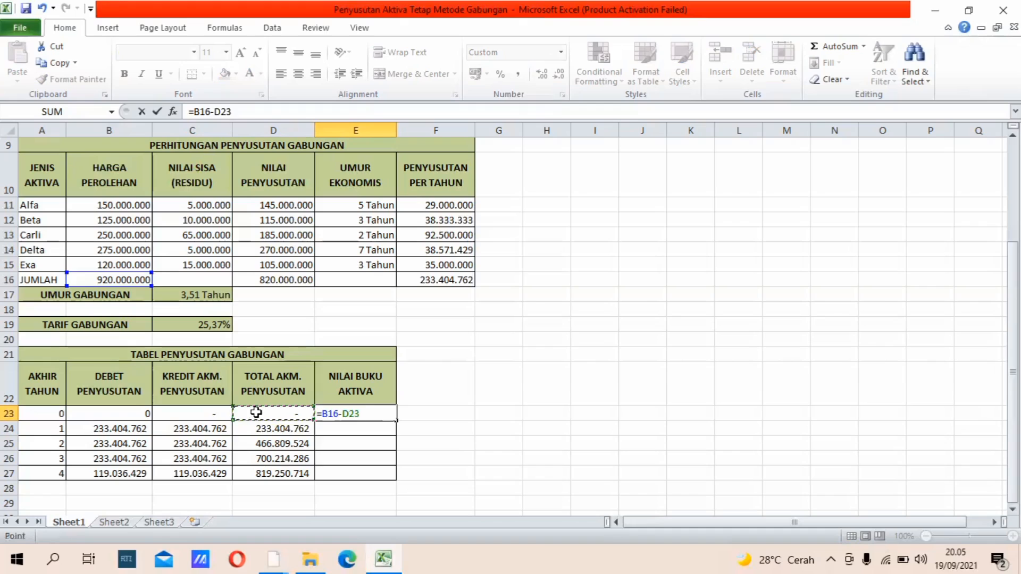
key("Return")
- Calculate the year 1 Nilai Buku Aktiva in E24 with =B16-D24
type("=")
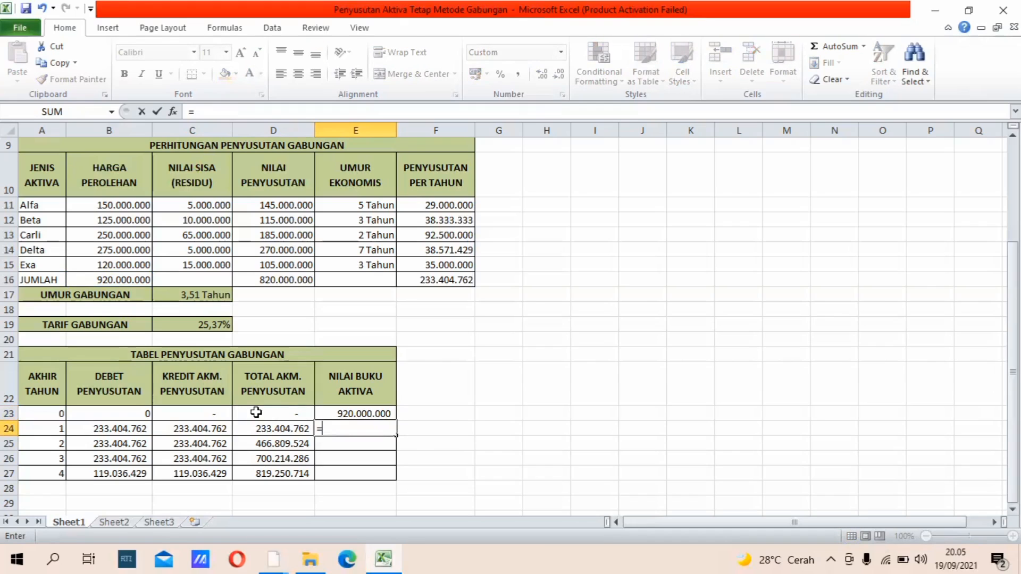
left_click(136, 277)
type("-")
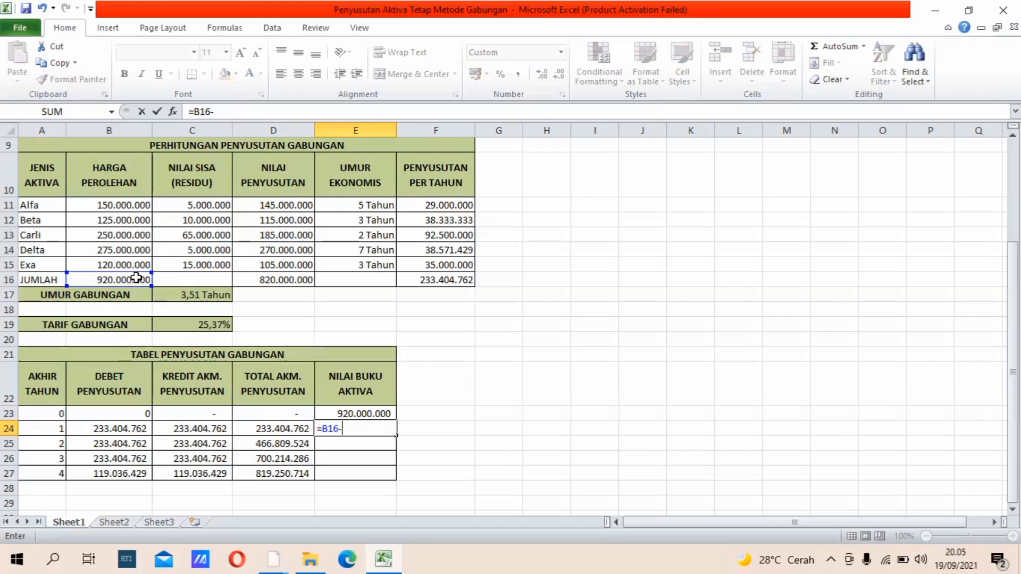
left_click(268, 428)
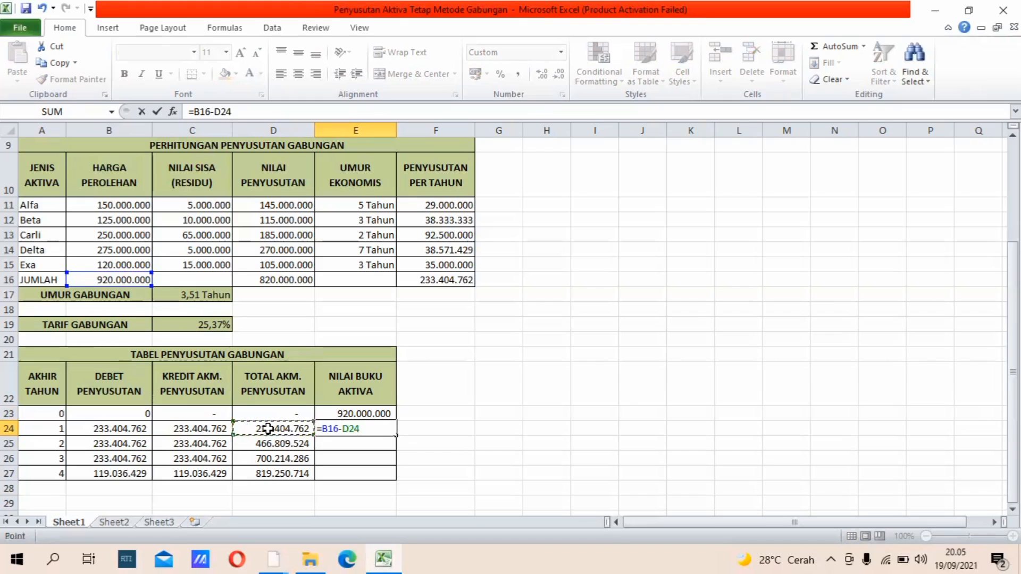
key("Return")
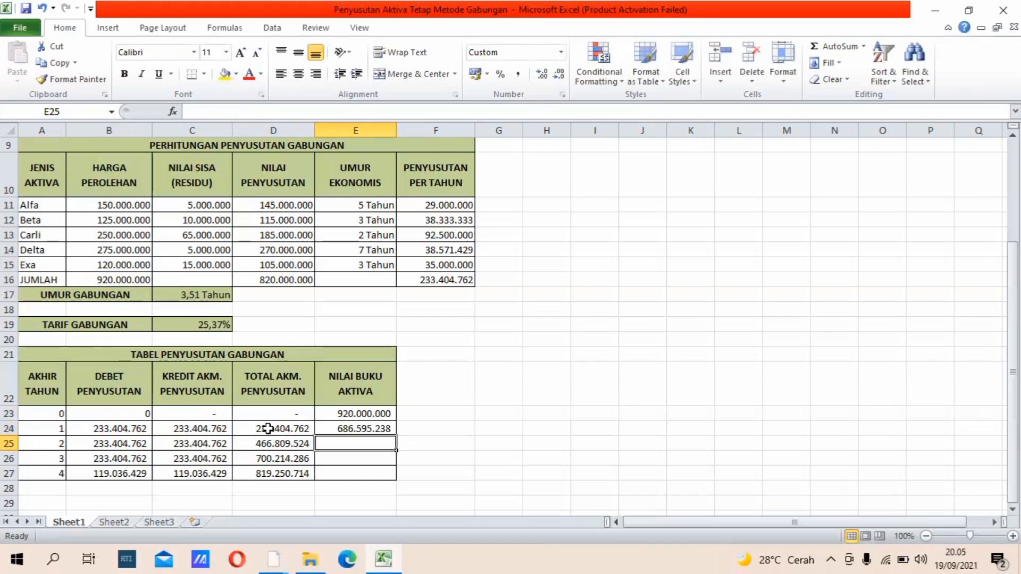
- Calculate the year 2 Nilai Buku Aktiva in E25 by subtracting D25 from the total acquisition cost in B16
type("=")
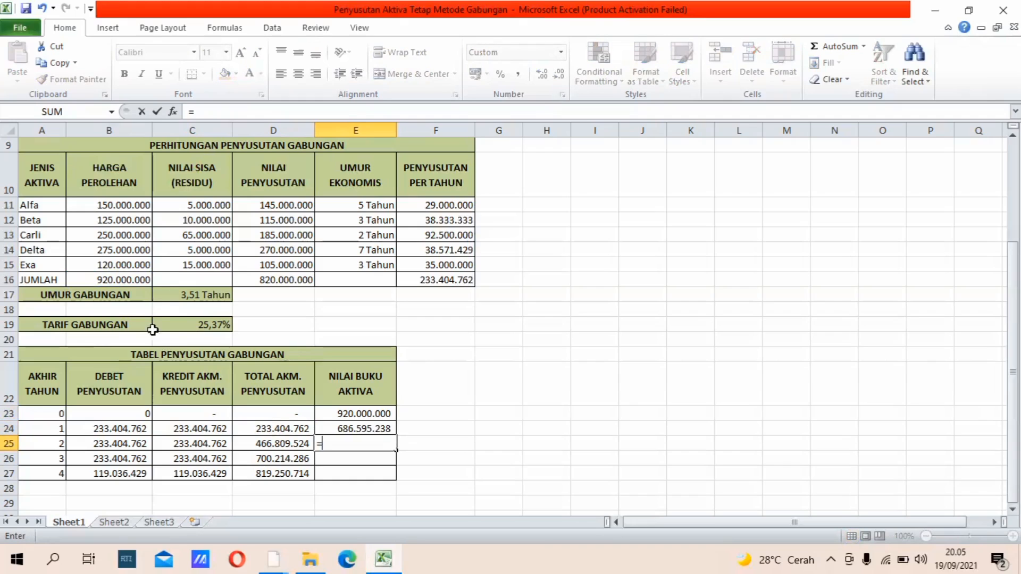
left_click(129, 279)
type("-")
left_click(282, 438)
key("Return")
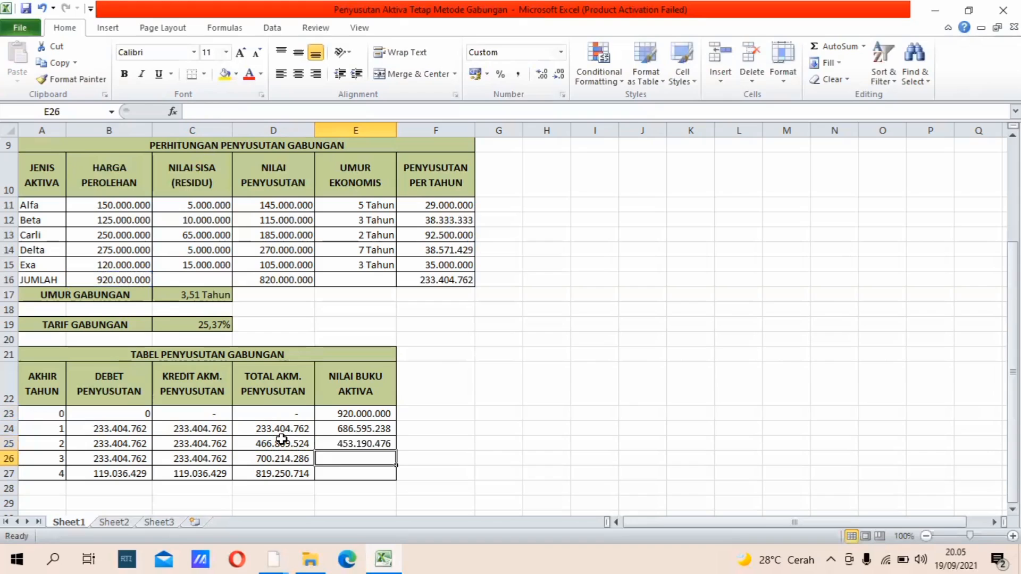
- Calculate the year 3 Nilai Buku Aktiva in E26 by subtracting D26 from the total acquisition cost in B16
type("=")
left_click(94, 279)
type("-")
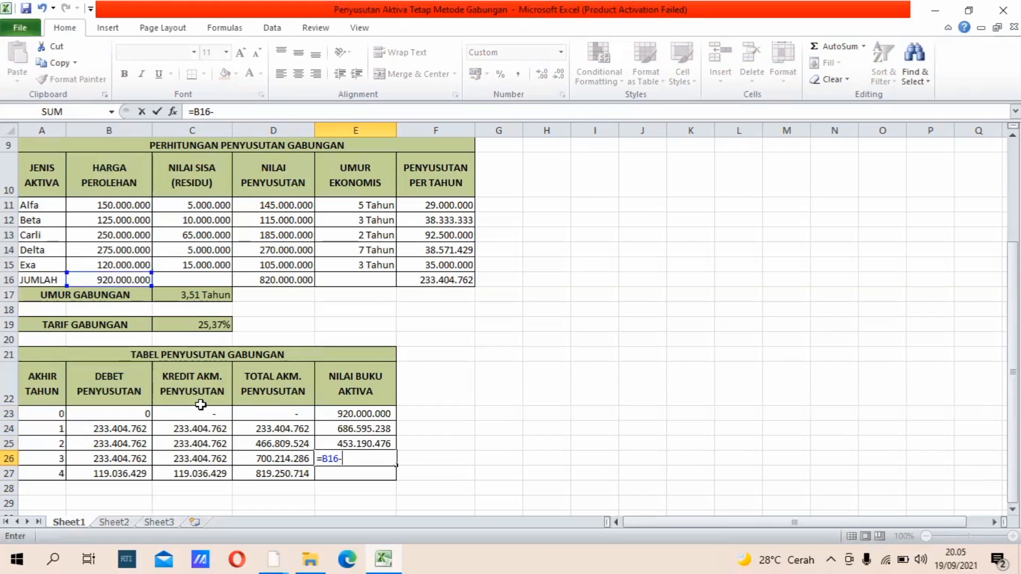
left_click(253, 456)
key("Return")
- Calculate the year 4 Nilai Buku Aktiva in E27 with =B16-D27
type("=")
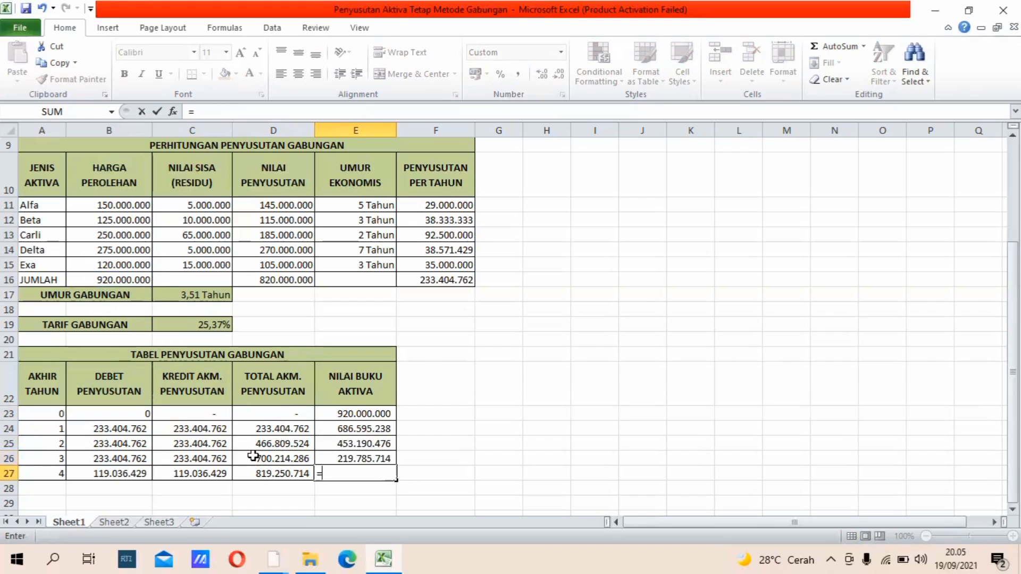
left_click(134, 279)
type("-")
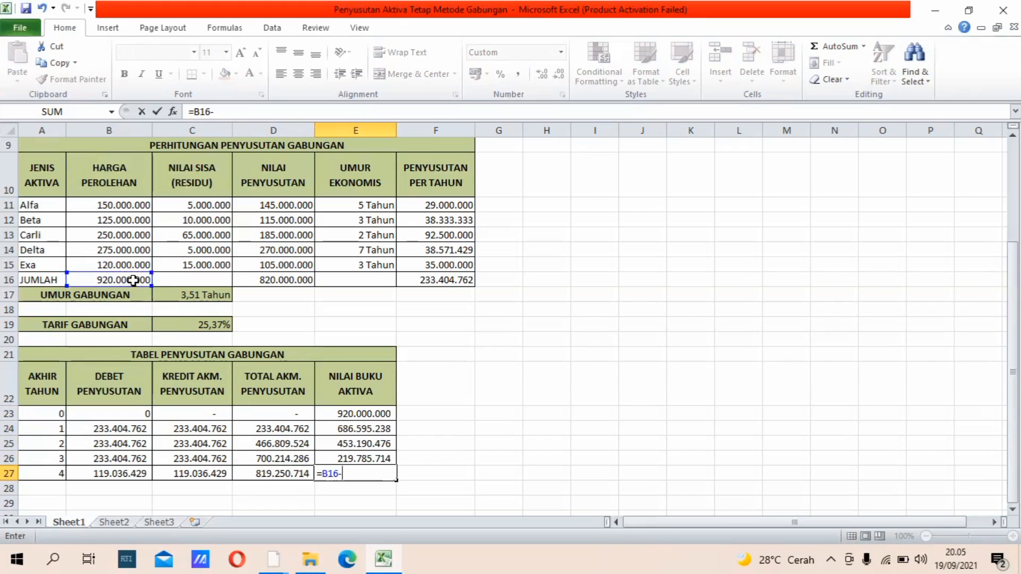
left_click(283, 472)
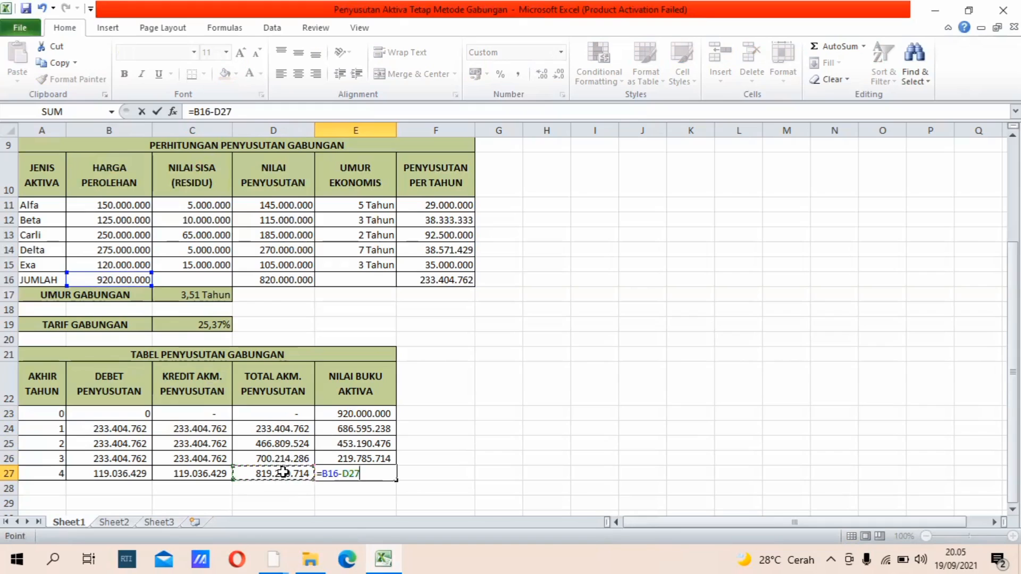
key("Return")
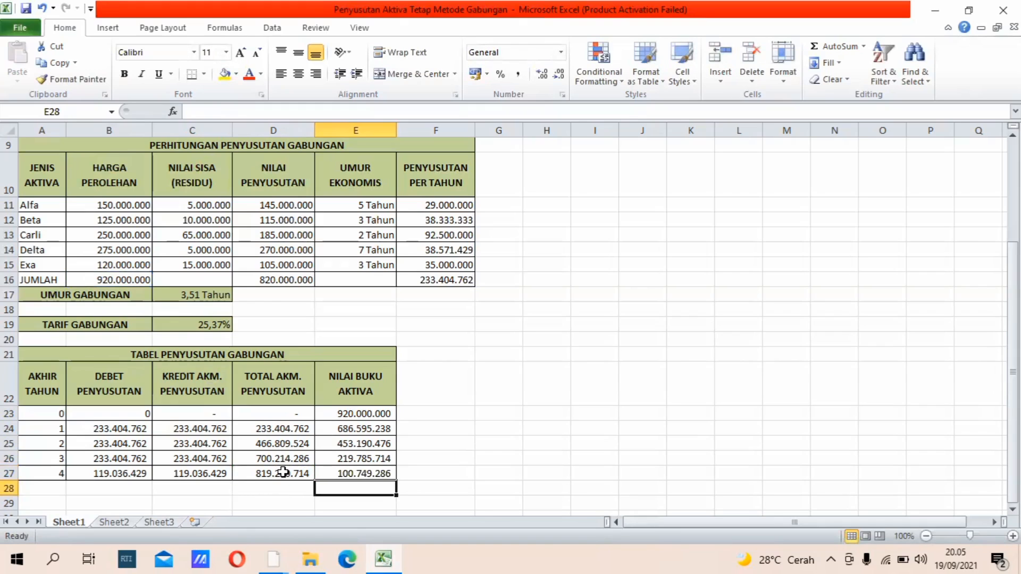
- Review the filled combined depreciation table, the calculation table and the asset data above them
key("Up")
key("Up")
key("Up")
key("Up")
key("Up")
key("Up")
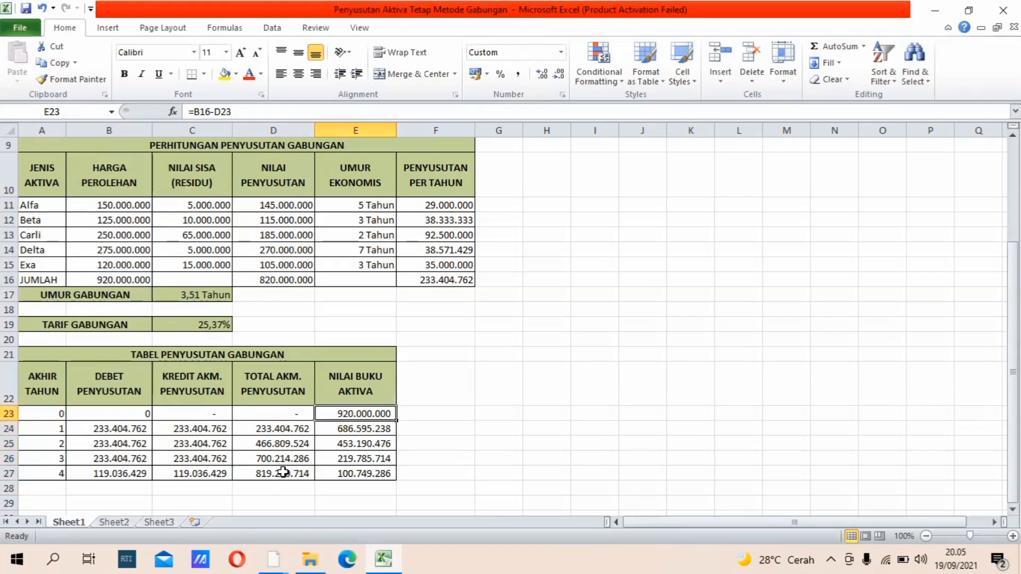
key("Up")
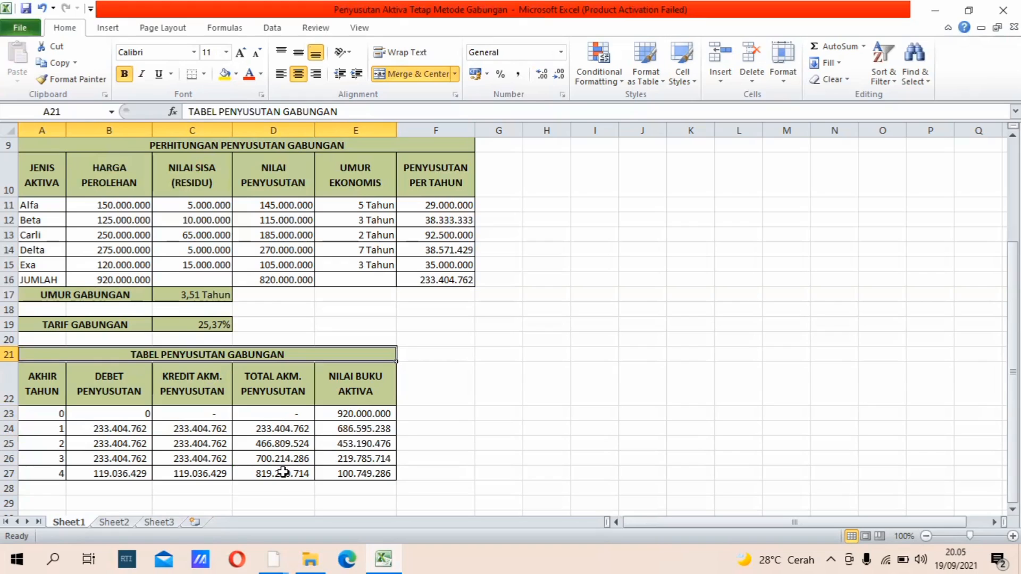
key("Up")
key("Up")
key("Up")
key("Up")
key("Up")
key("Up")
key("Up")
key("Up")
key("Up")
key("Up")
key("Up")
key("Up")
key("Up")
key("Up")
key("Up")
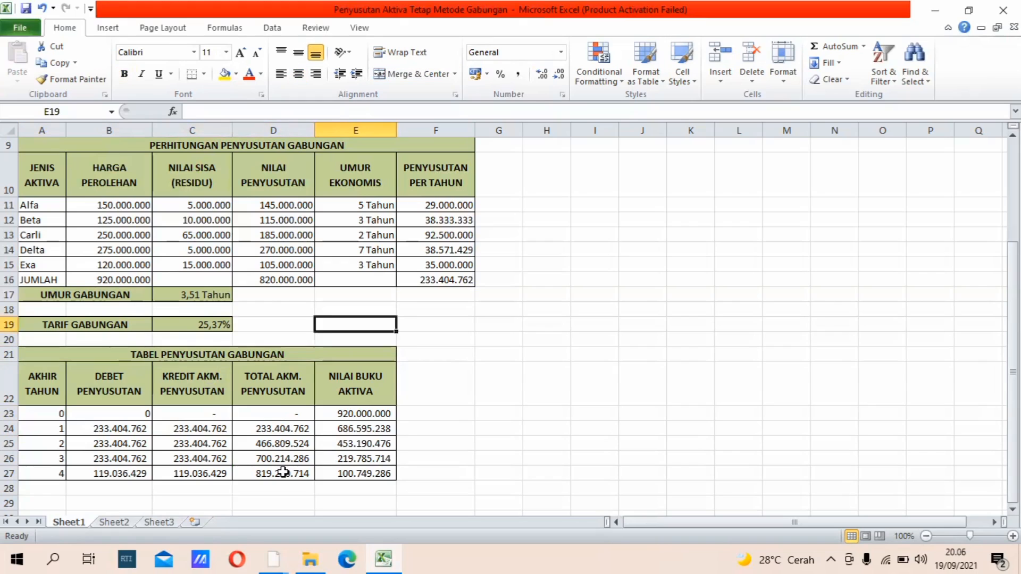
key("Up")
key("Up")
key("Up")
key("Up")
key("Up")
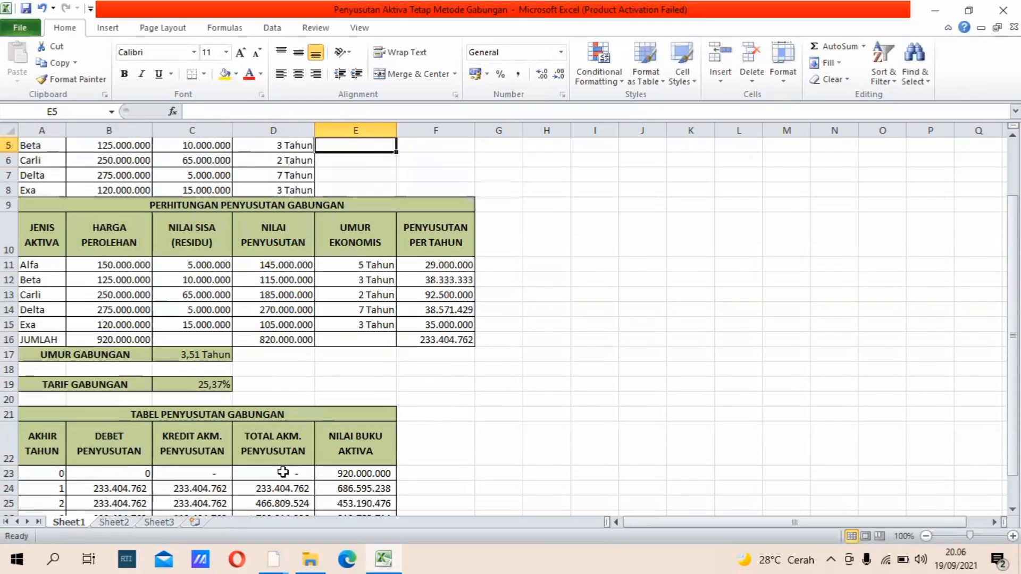